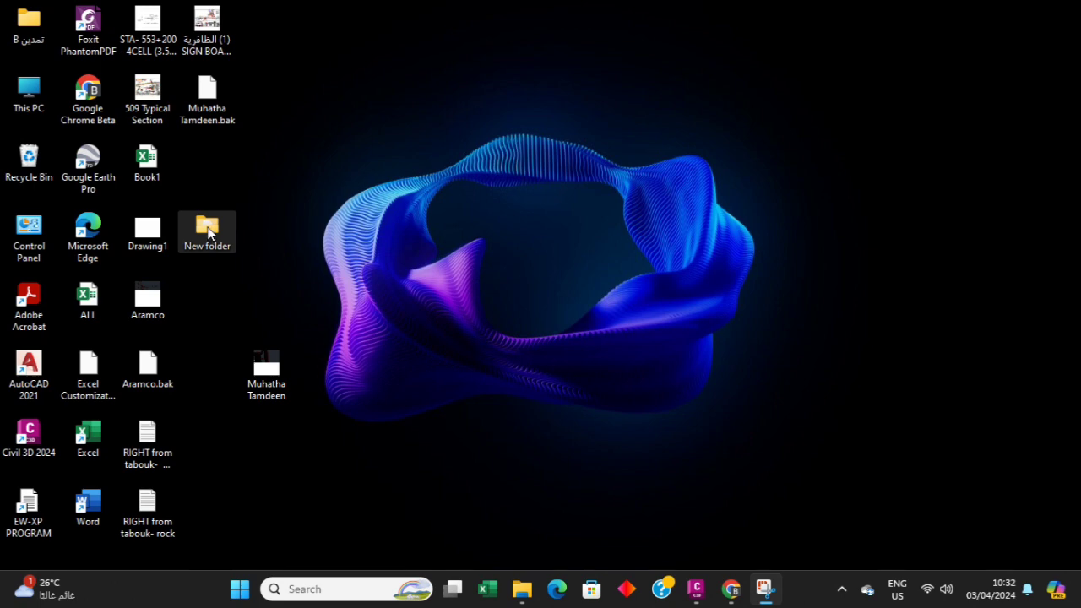
Open the EG text file in the desktop's New folder, look through its point coordinates, and close it
double_click(210, 234)
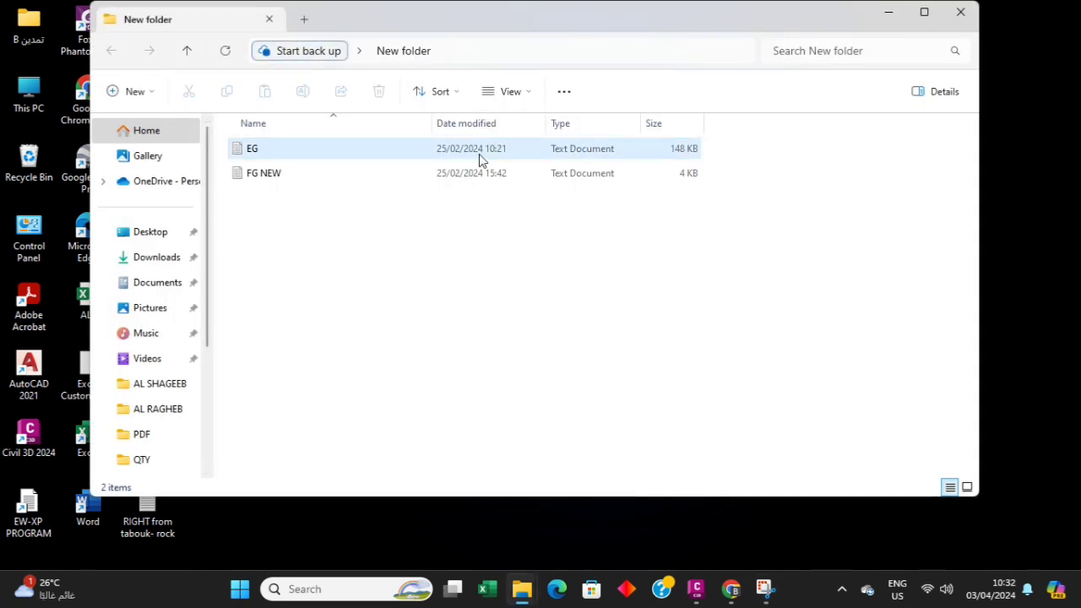
double_click(475, 160)
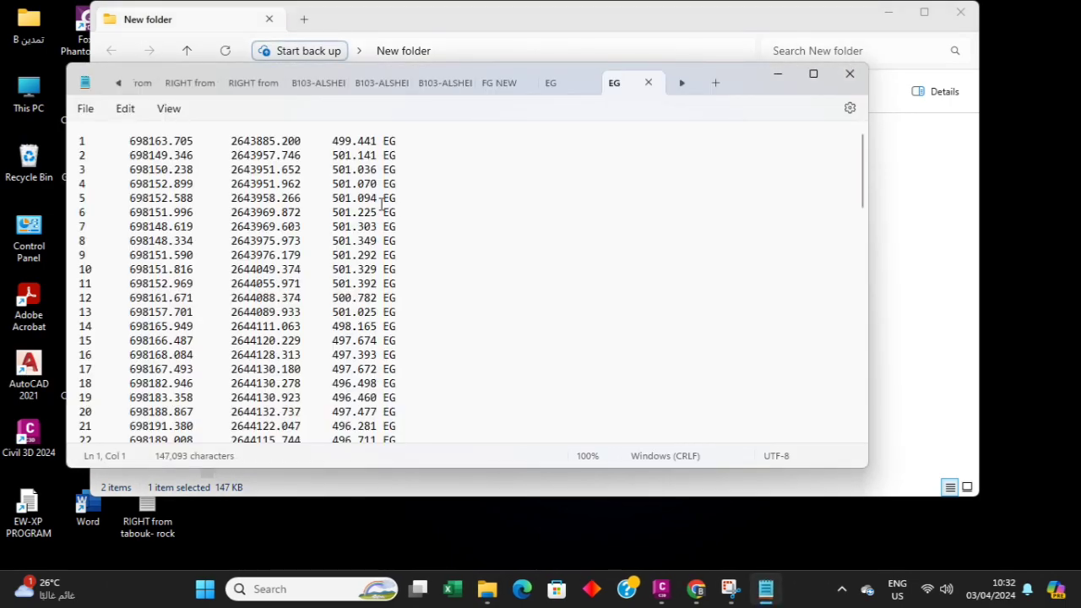
scroll(382, 205, "down", 20)
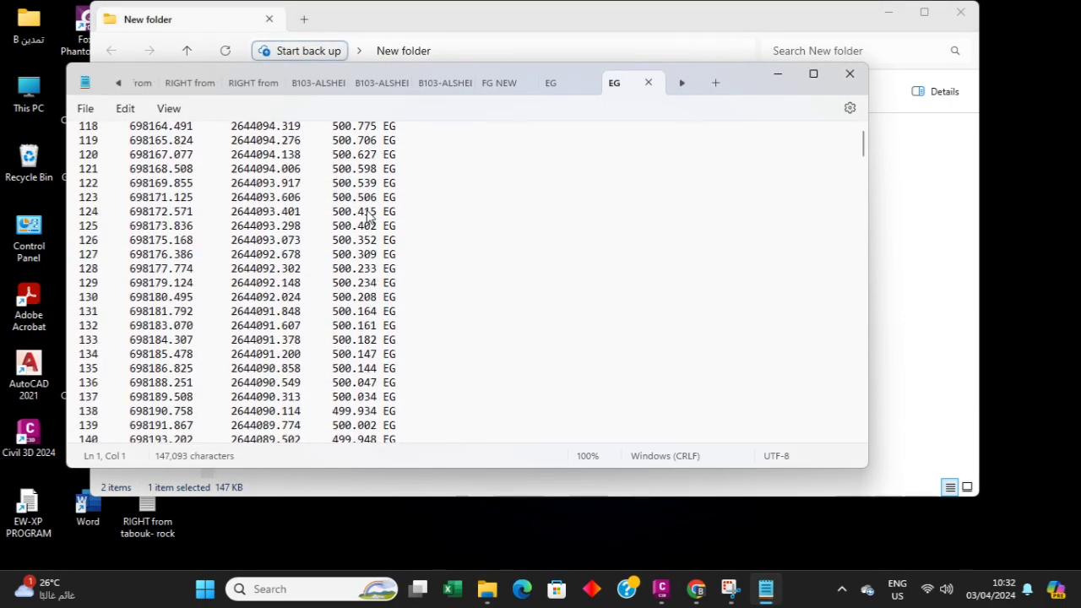
scroll(368, 216, "down", 20)
left_click_drag(864, 160, 855, 122)
left_click(850, 74)
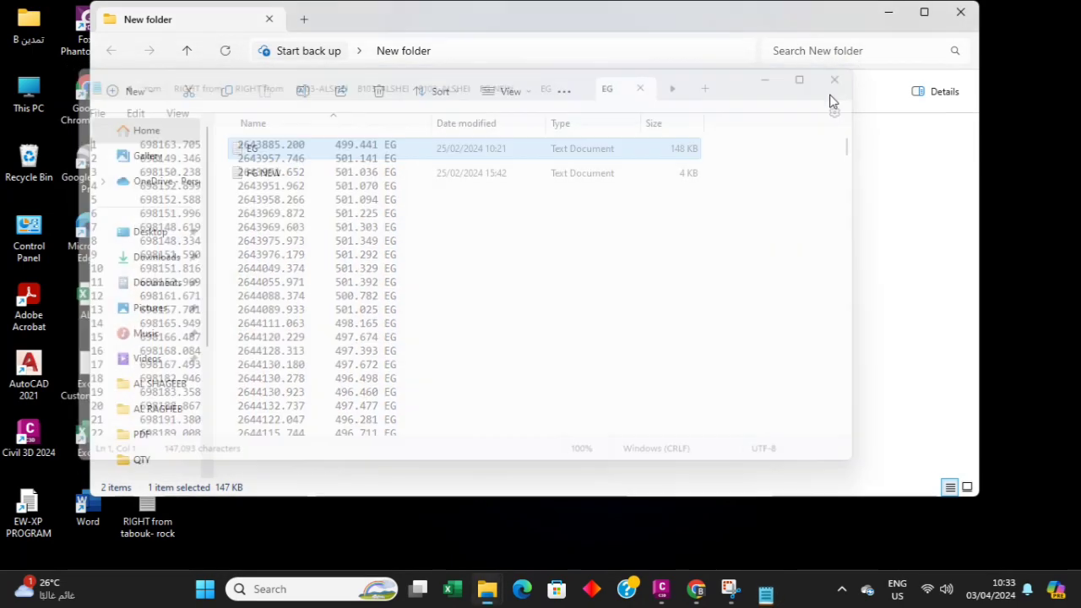
Open the FG NEW text file, check how its point data is laid out, and close it
double_click(274, 178)
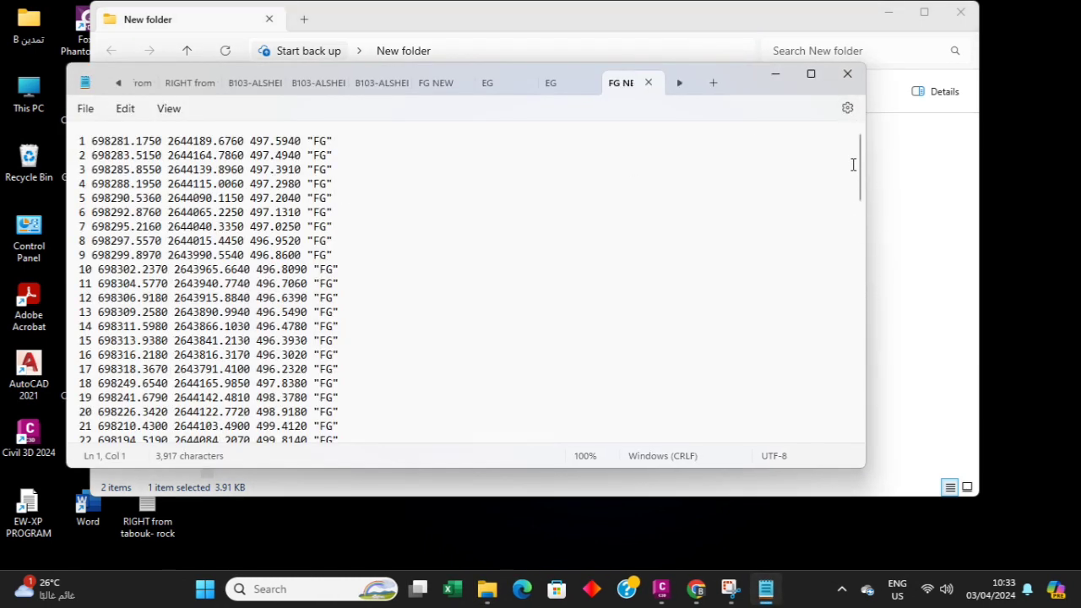
mouse_move(859, 157)
left_mouse_down()
mouse_move(879, 414)
mouse_move(855, 145)
left_mouse_up()
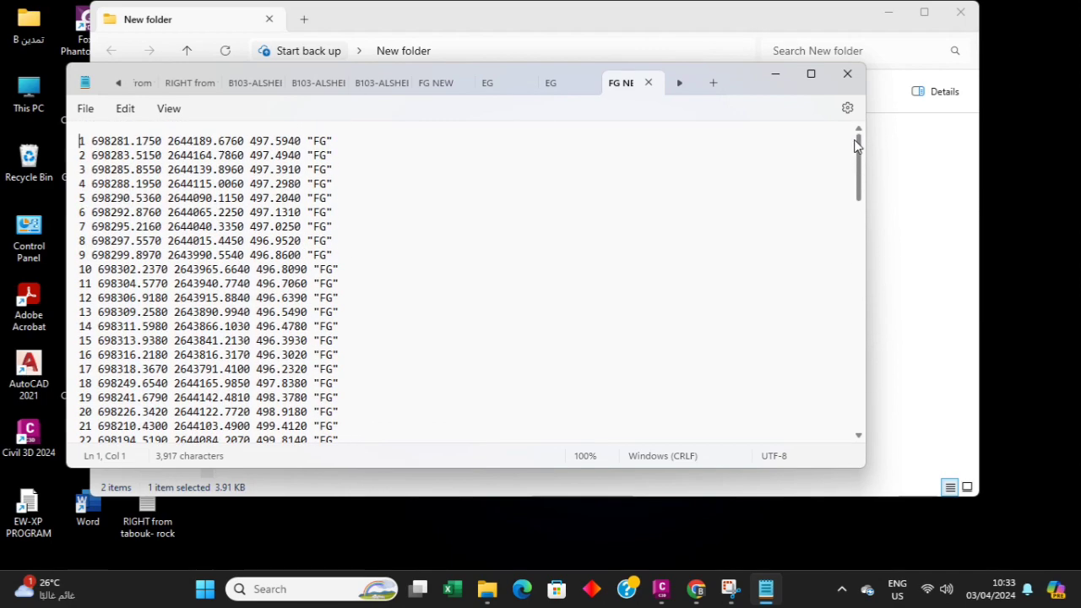
left_click(848, 73)
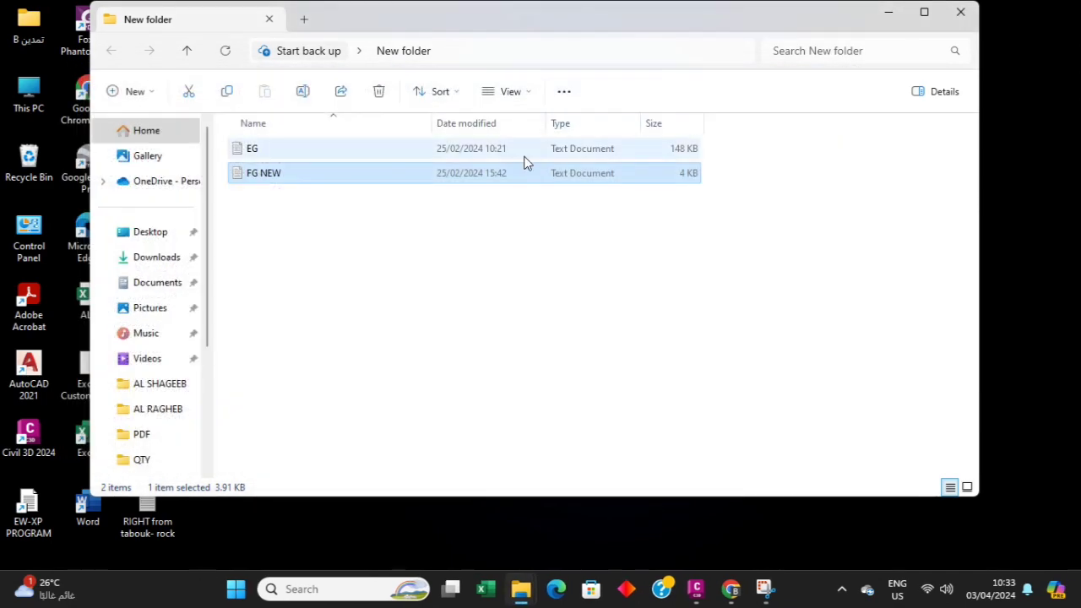
left_click(255, 150)
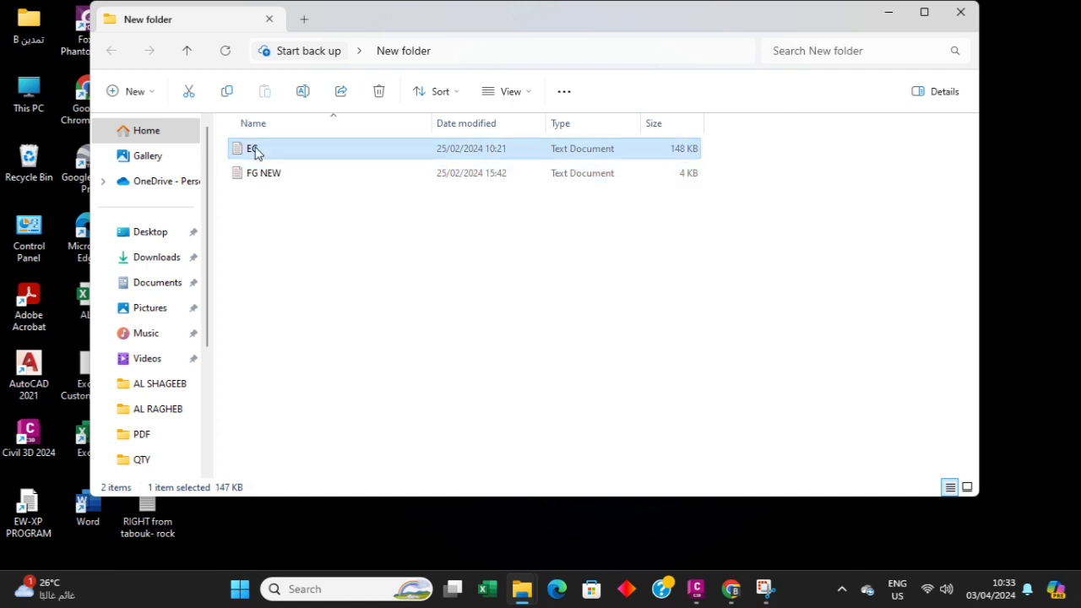
left_click(274, 173)
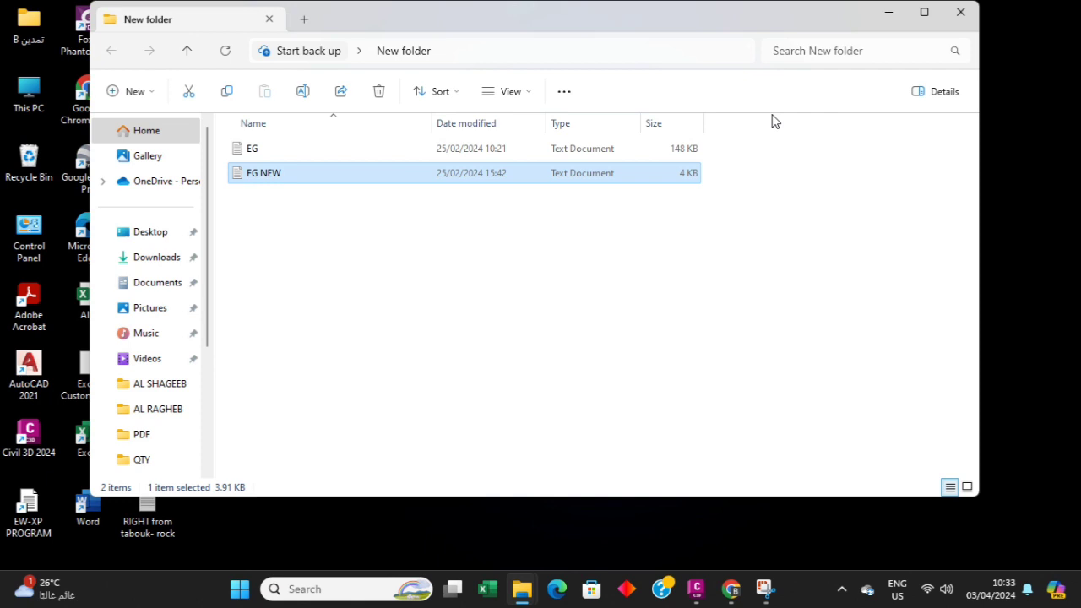
Switch to Civil 3D and create a new drawing from the _Autodesk Civil 3D (Metric) NCS template
key("super+d")
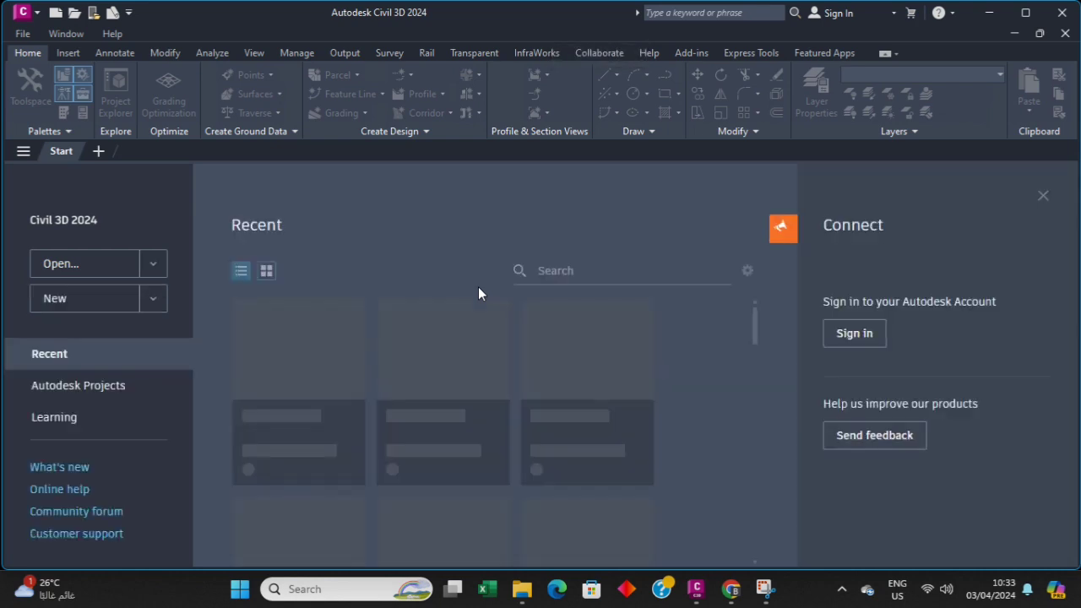
left_click(79, 299)
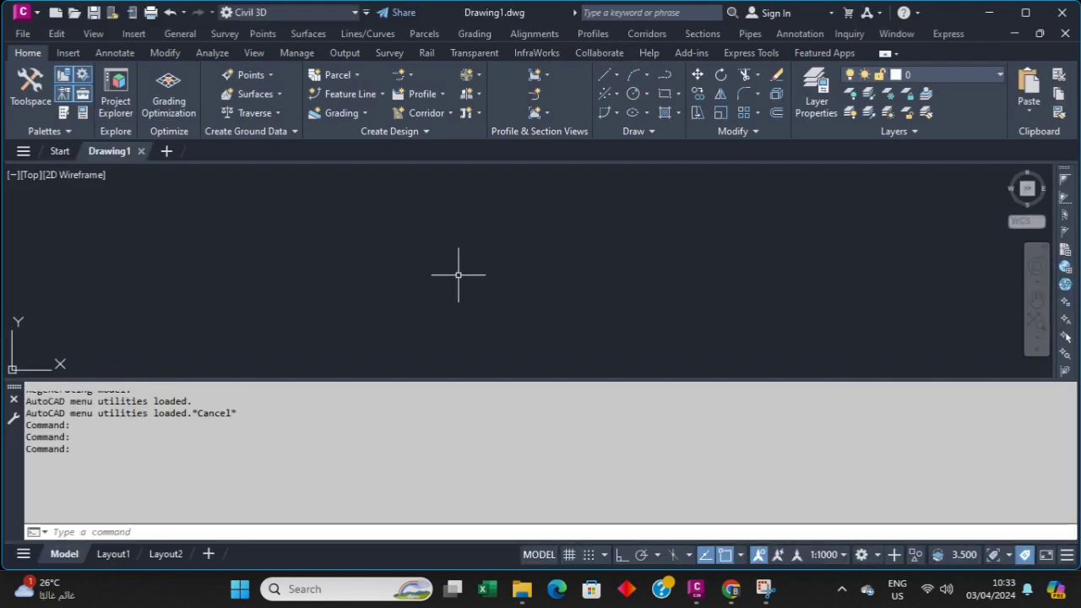
key("ctrl+n")
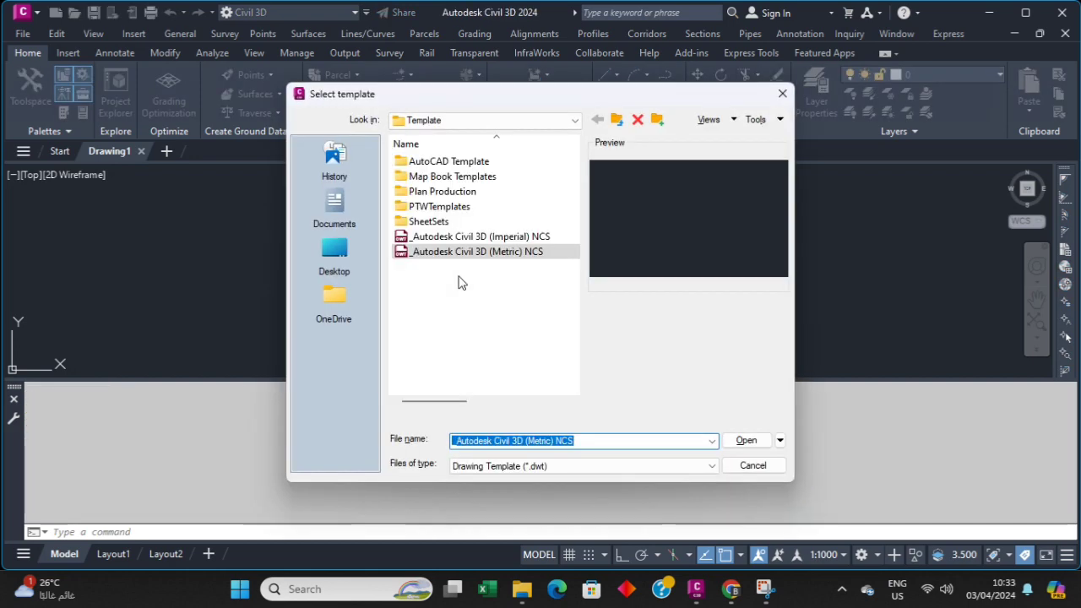
left_click(531, 252)
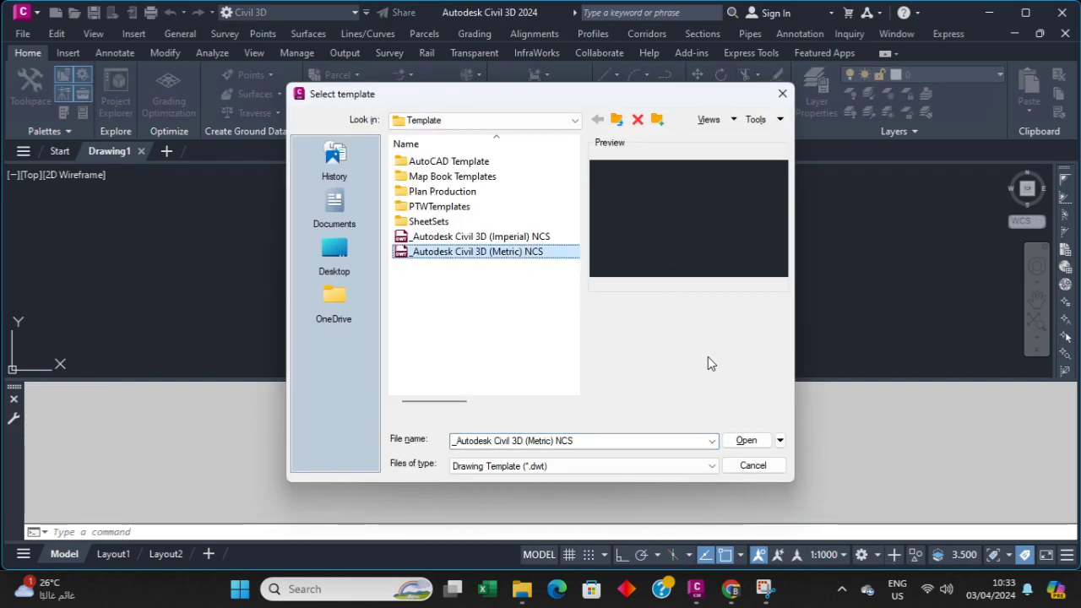
left_click(747, 441)
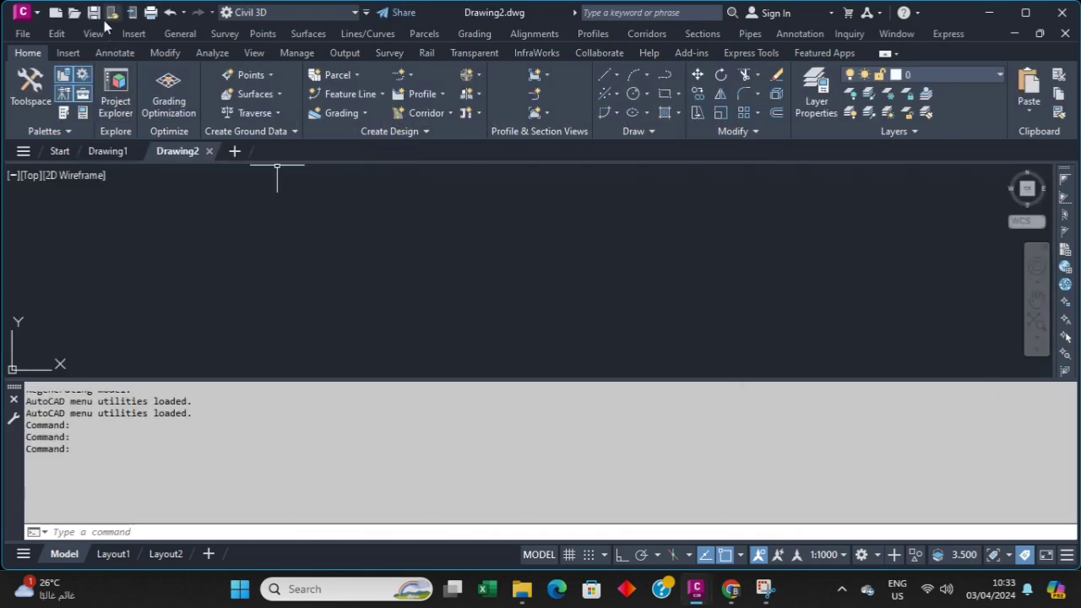
Save the drawing as qty in the desktop's New folder
left_click(93, 12)
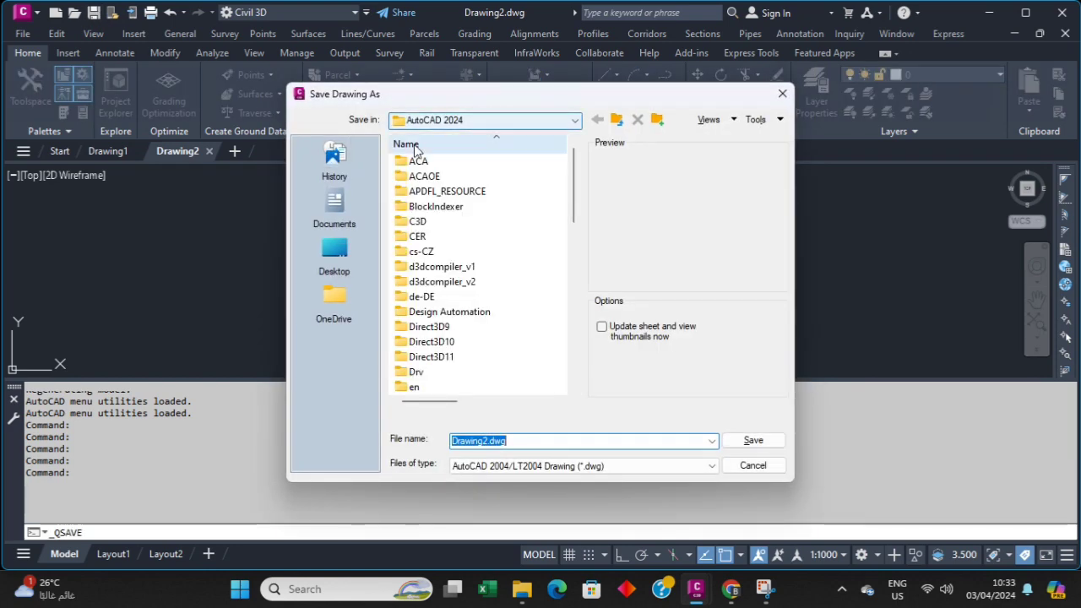
left_click(335, 252)
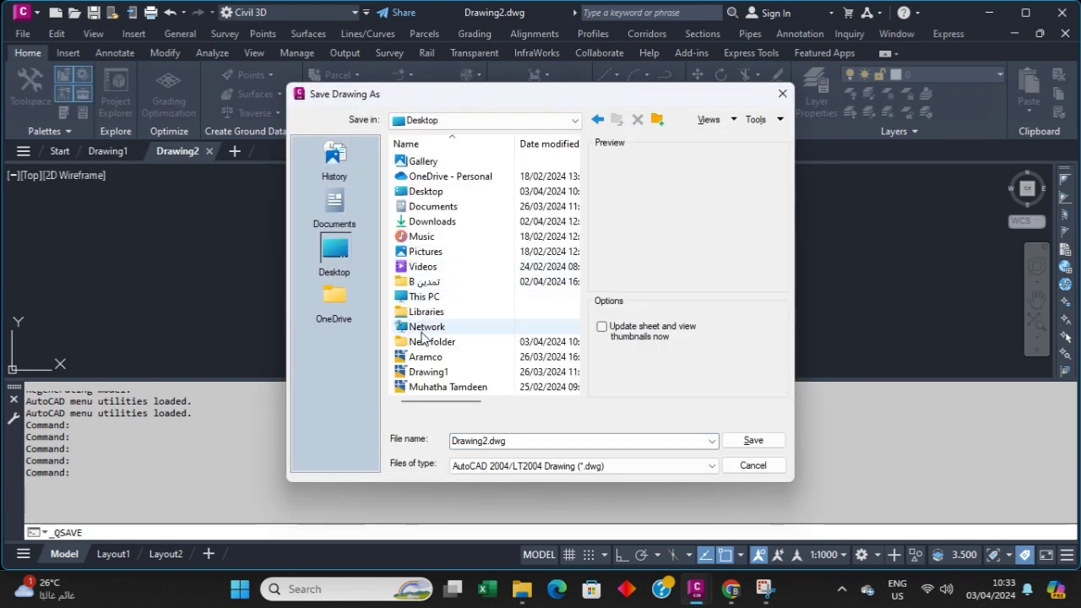
double_click(431, 341)
left_click(511, 443)
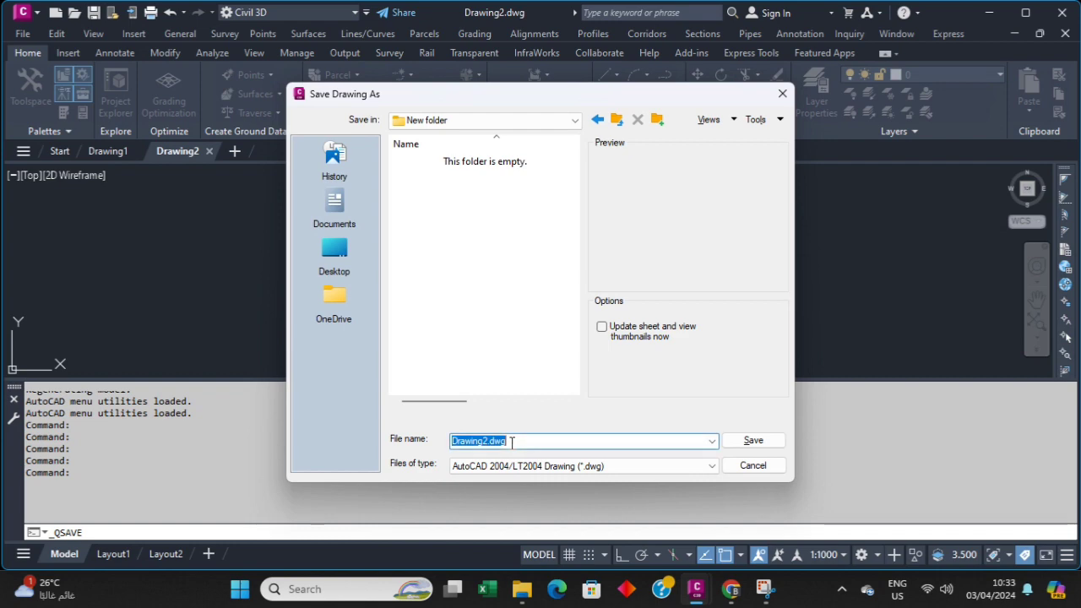
type("qty")
left_click(751, 440)
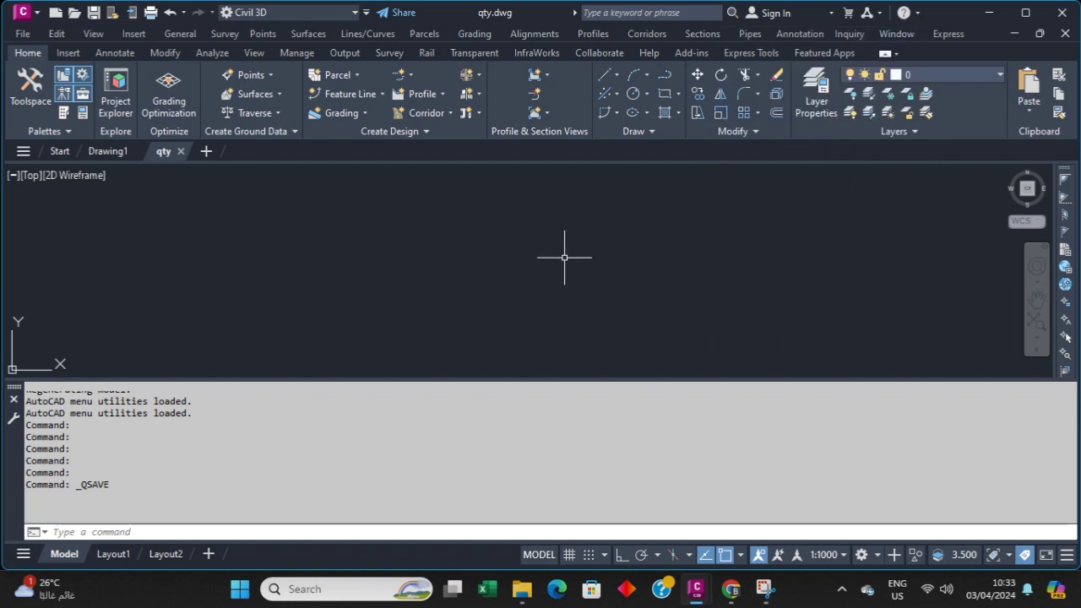
Start a point import and try to add a point file to the selected files
left_click(368, 168)
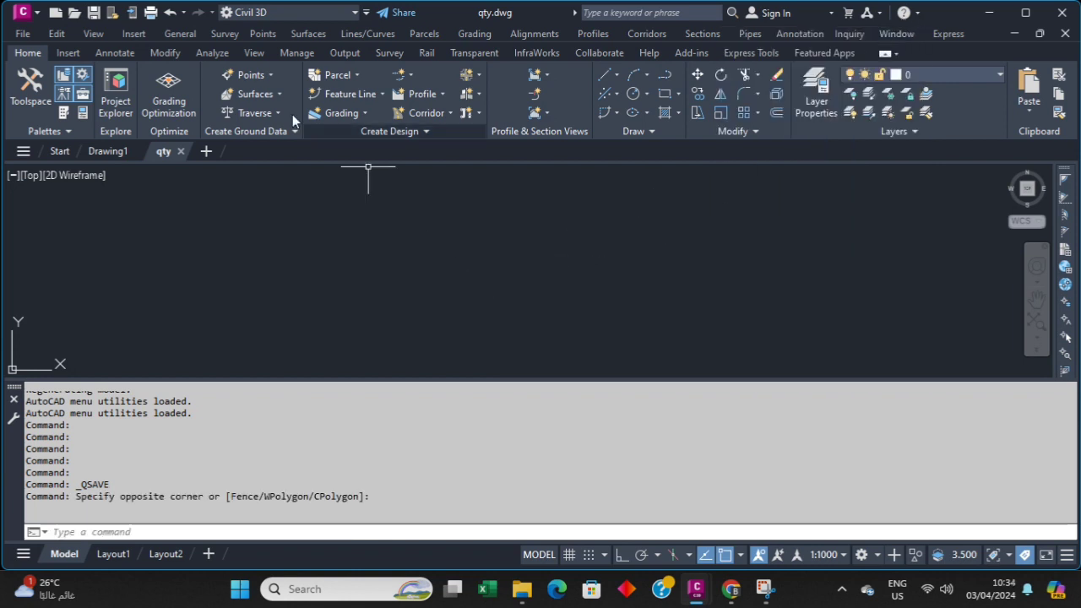
left_click(274, 33)
mouse_move(331, 187)
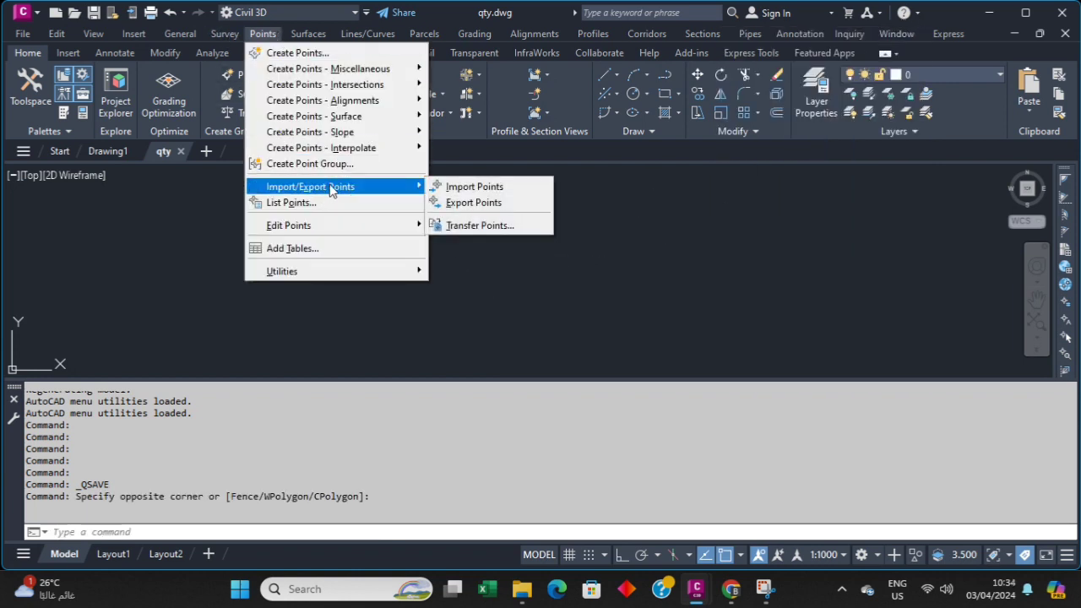
left_click(478, 188)
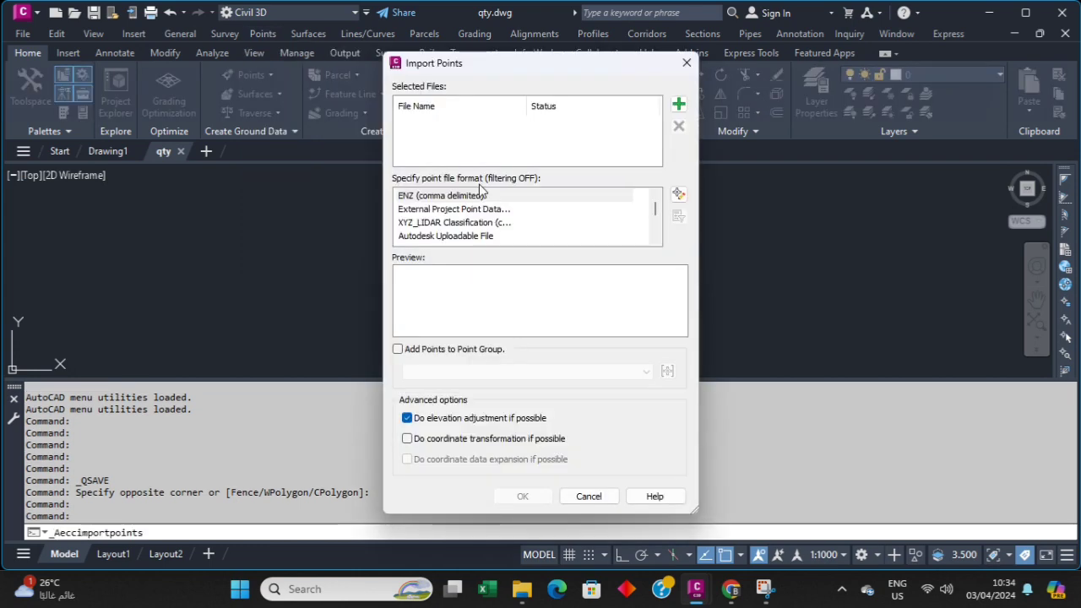
left_click(679, 104)
left_click(449, 120)
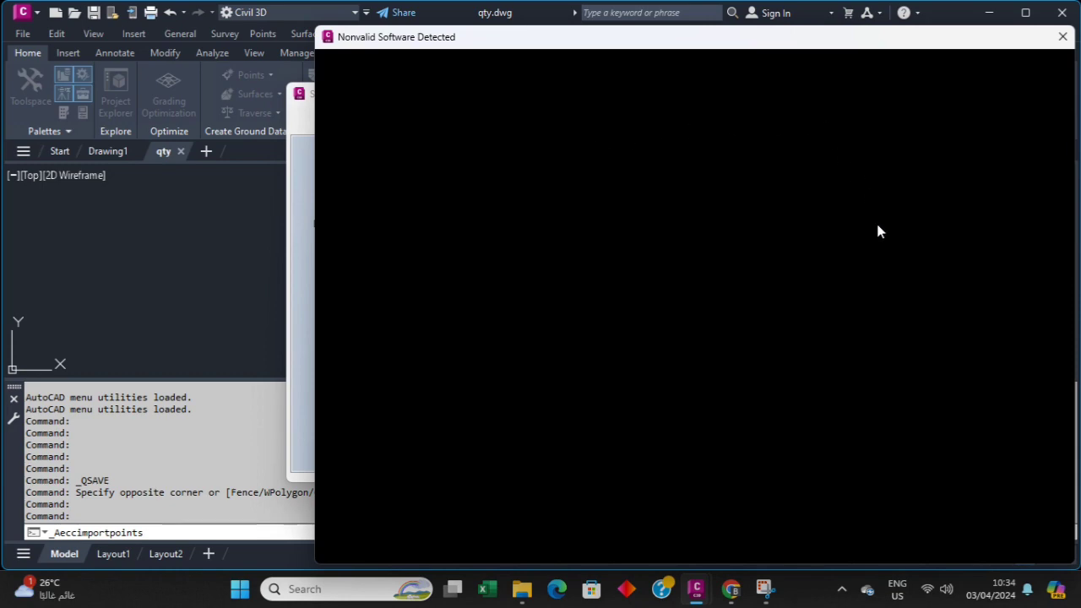
Turn off the computer's Wi-Fi and close the software notice windows and the file selection dialog
left_click(1065, 35)
left_click(925, 575)
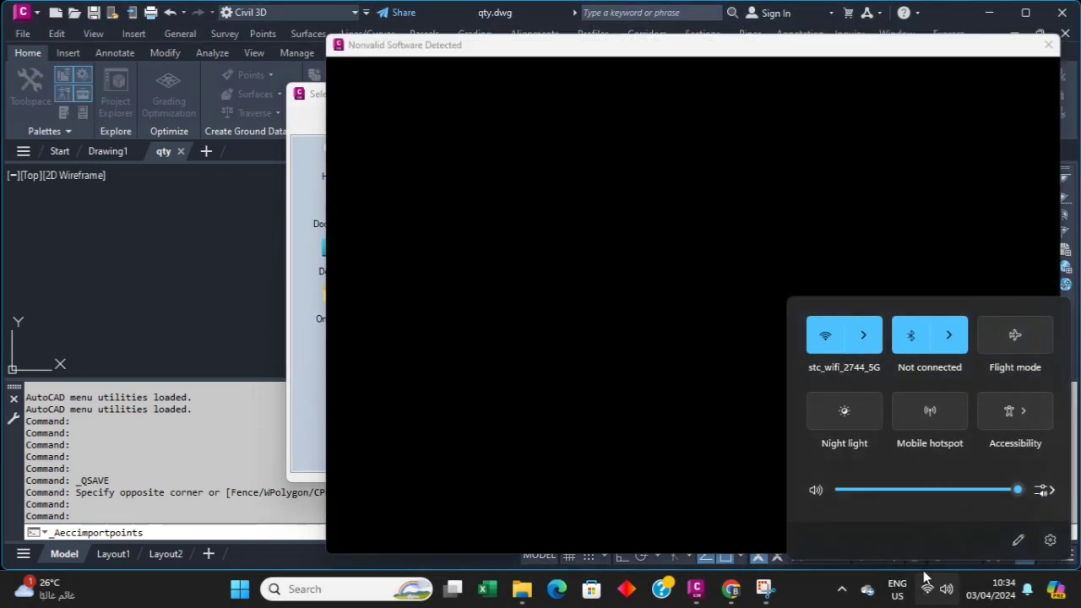
left_click(867, 334)
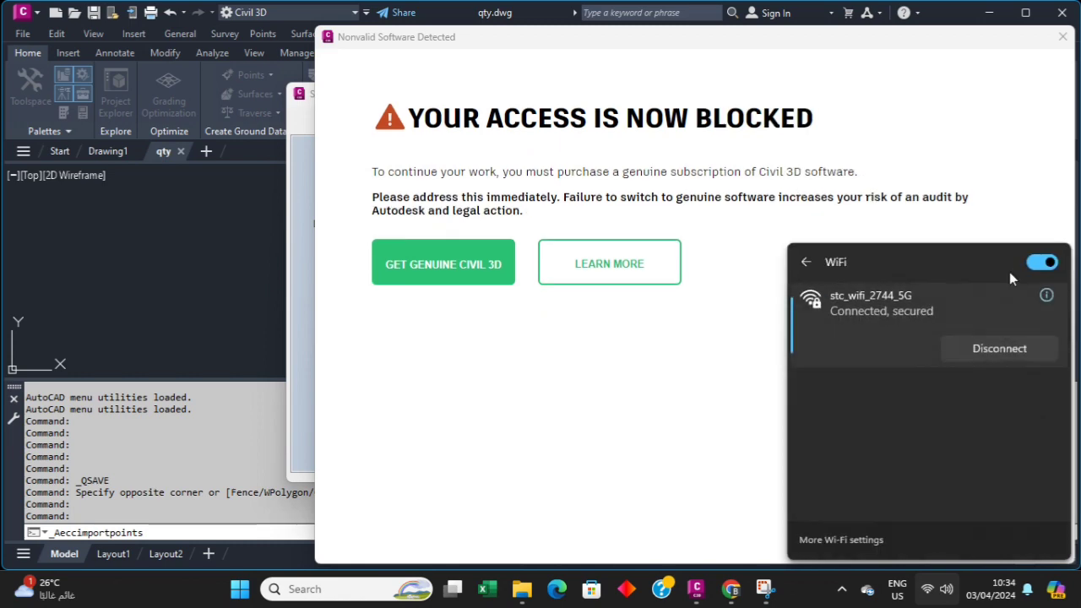
left_click(1032, 263)
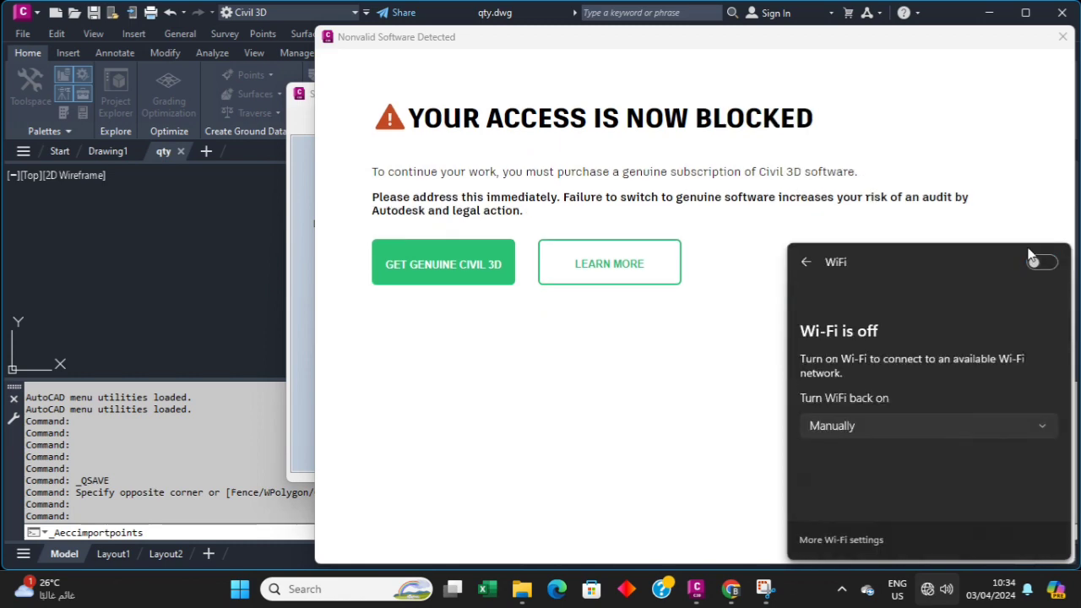
left_click(1062, 37)
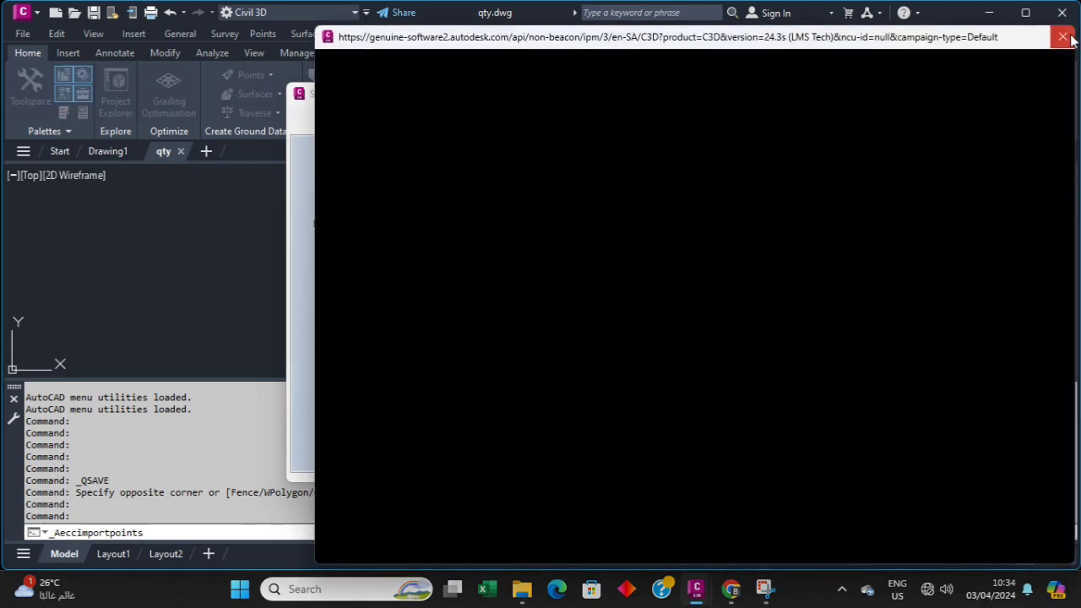
left_click(1060, 40)
left_click(777, 93)
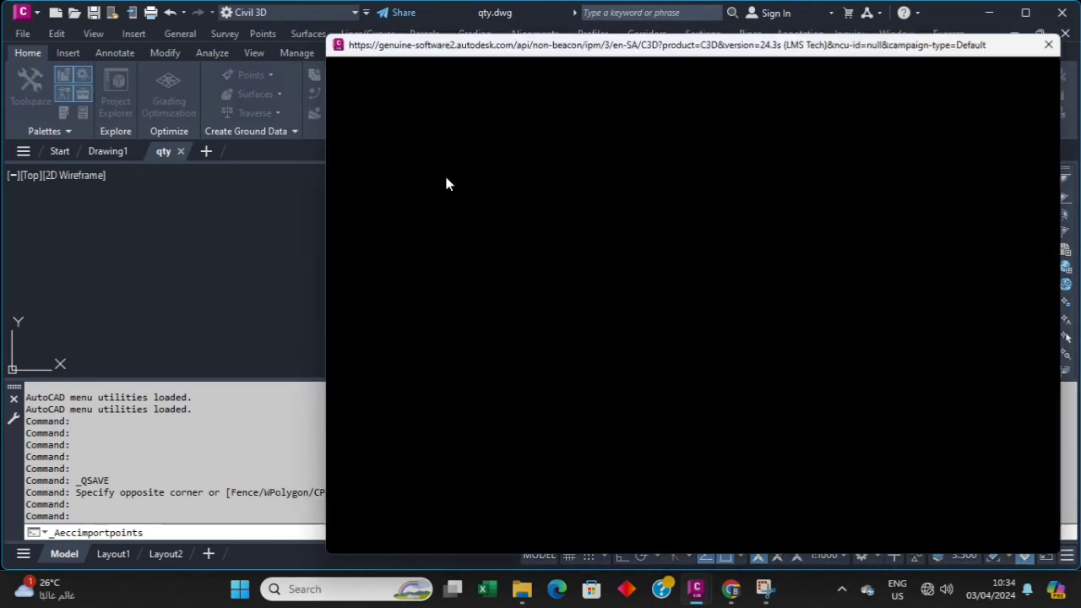
left_click(1061, 38)
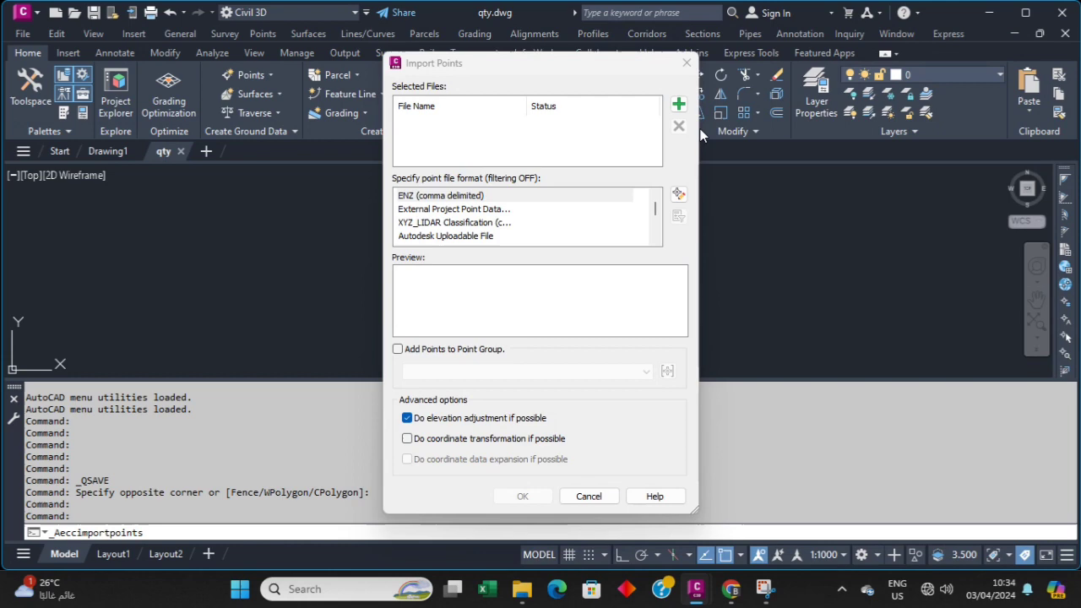
Cancel the point import and quit Civil 3D without saving the changes to qty.dwg
left_click(688, 68)
left_click(1068, 18)
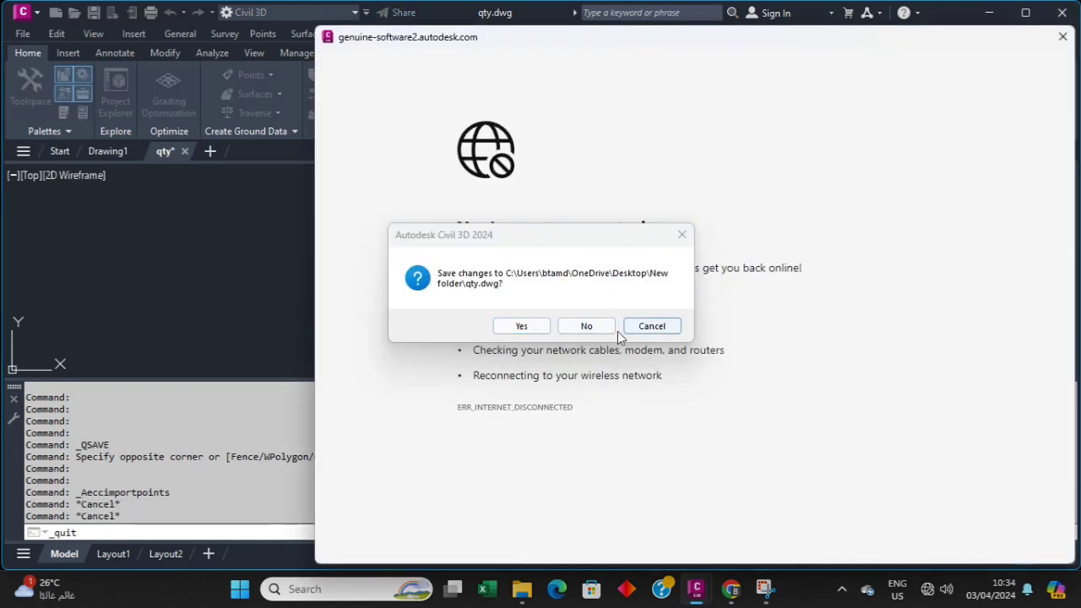
left_click(588, 329)
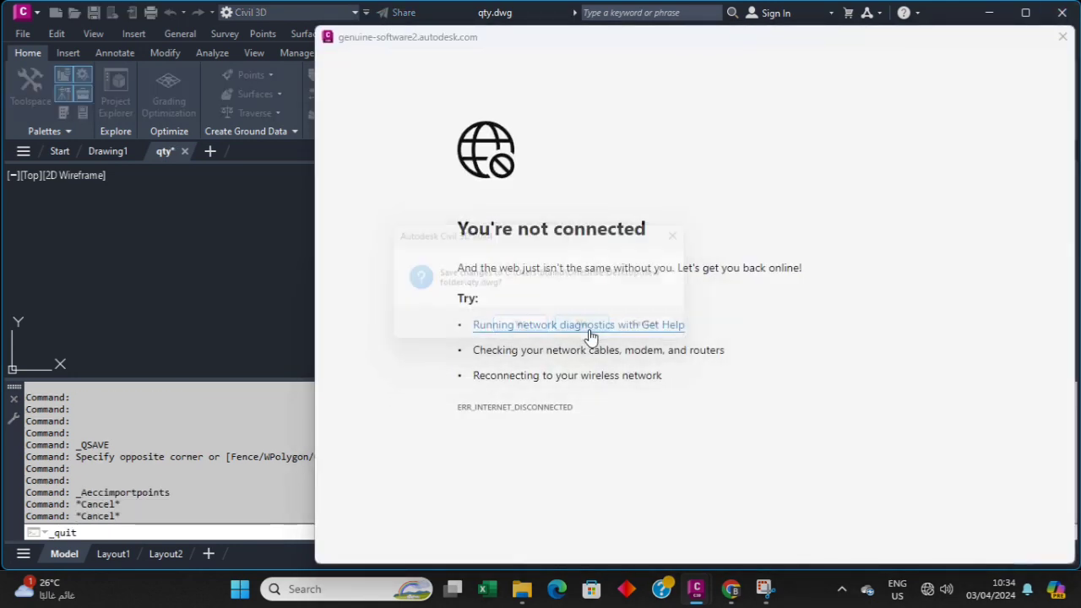
left_click(1062, 37)
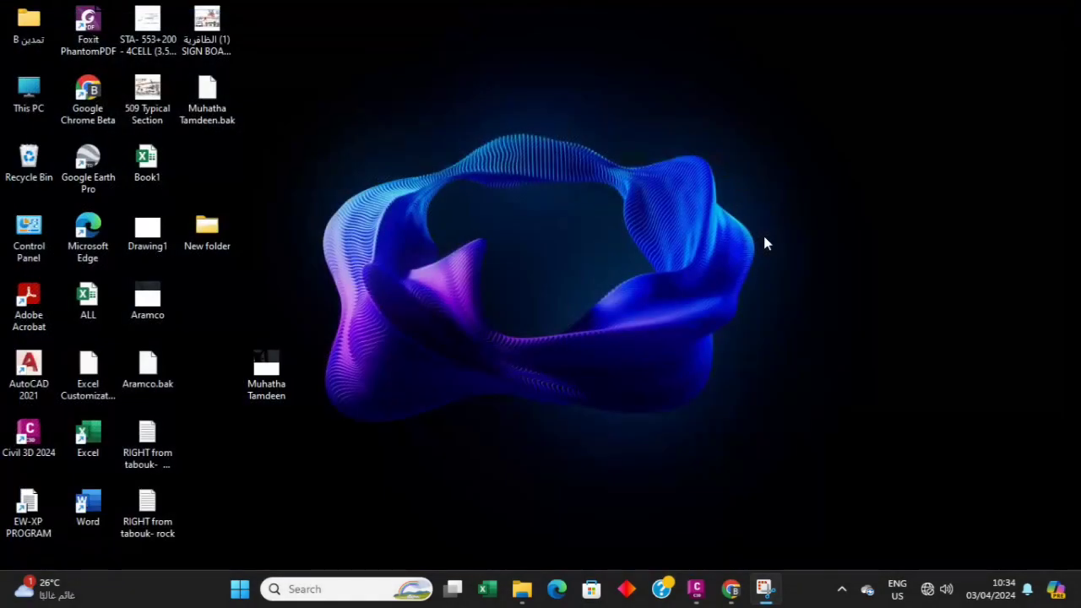
Reopen the desktop's New folder, move its window aside, then relaunch Civil 3D and start a new drawing
double_click(207, 228)
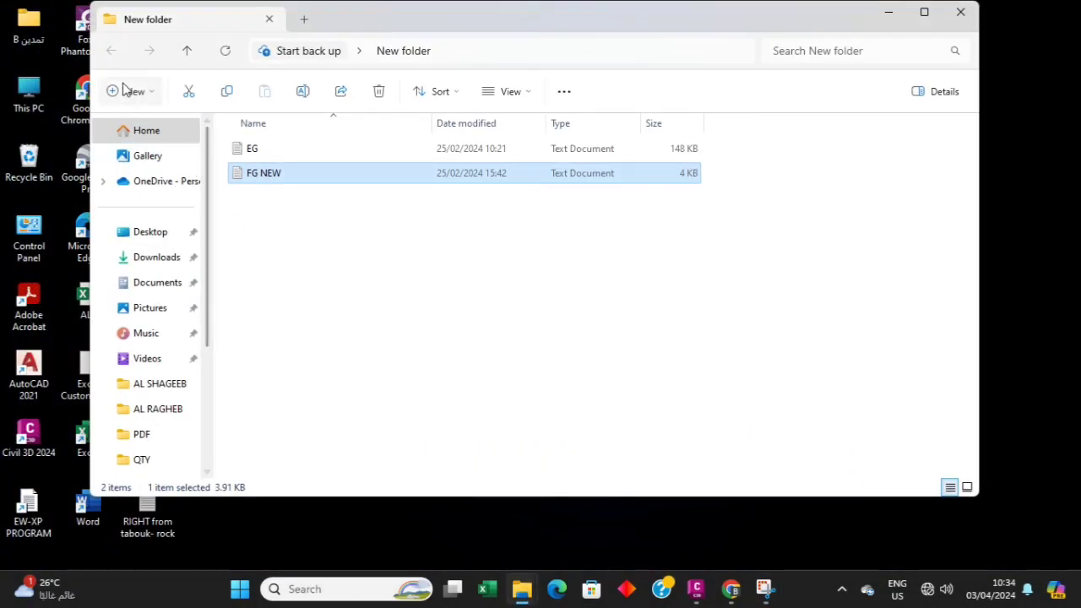
left_click_drag(735, 13, 960, 48)
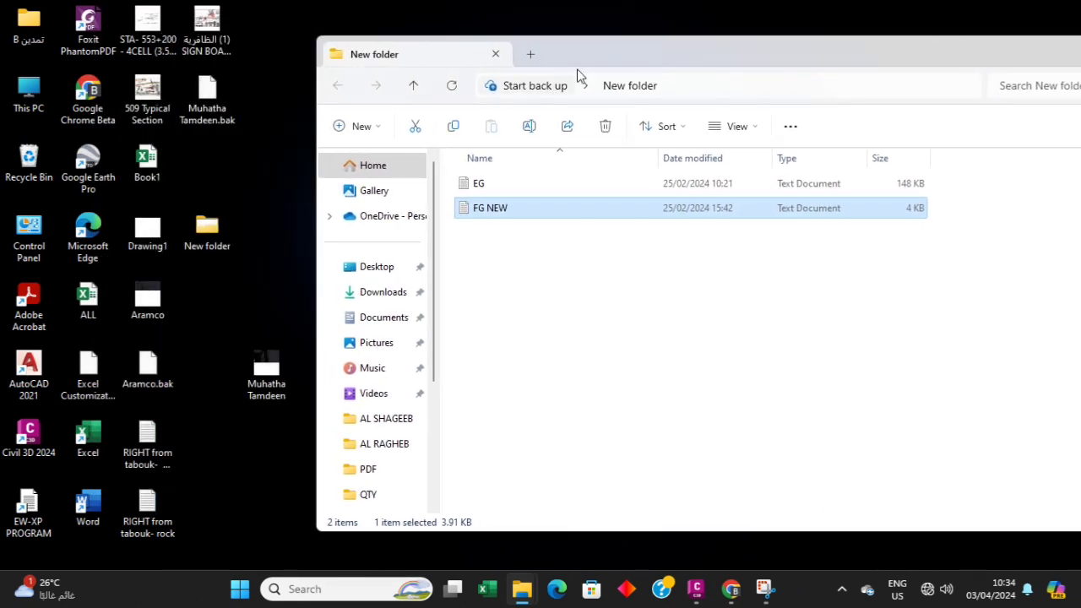
double_click(28, 437)
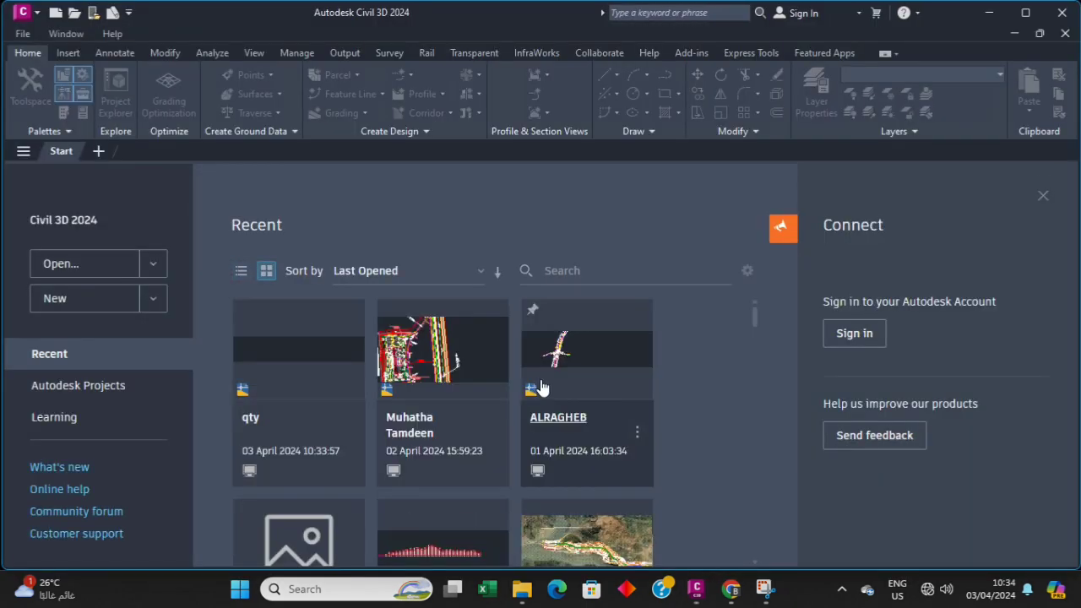
left_click(71, 309)
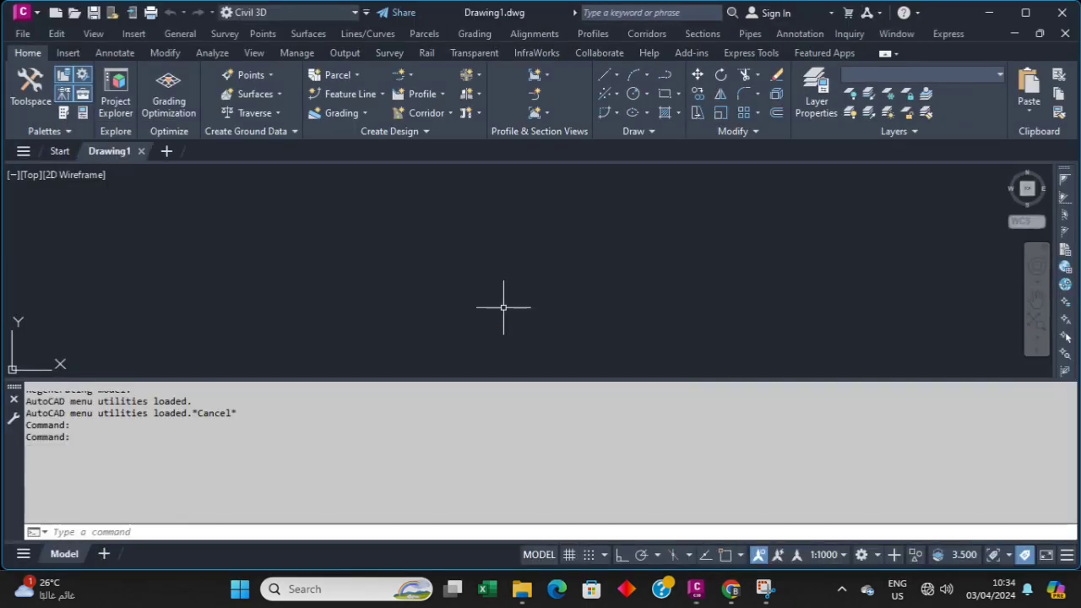
Start a drawing from the _Autodesk Civil 3D (Metric) NCS template and save it as qty in the desktop's New folder, replacing the existing file
key("ctrl+n")
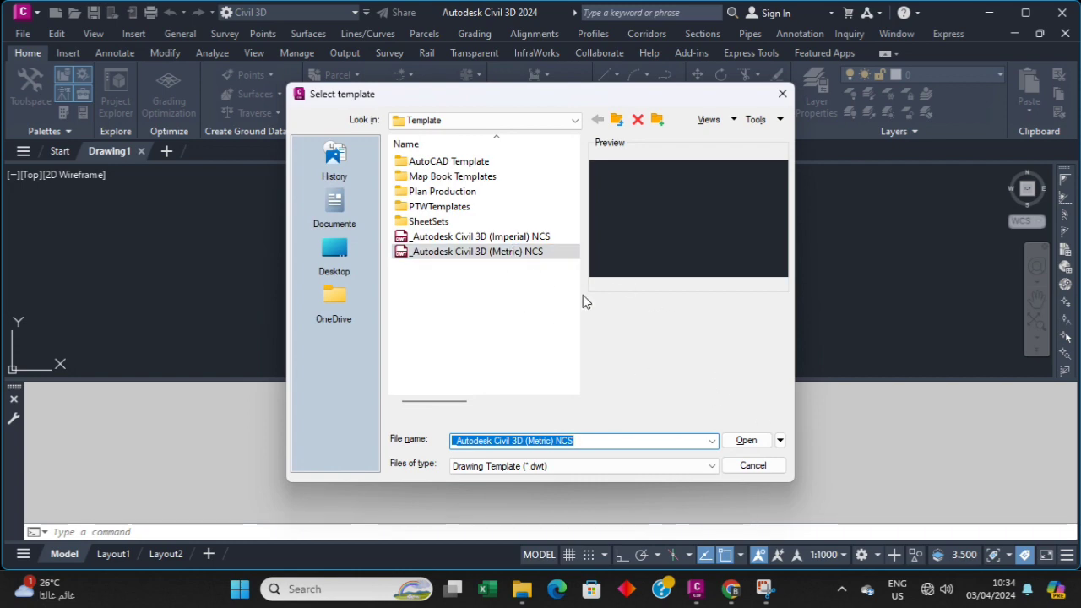
left_click(747, 440)
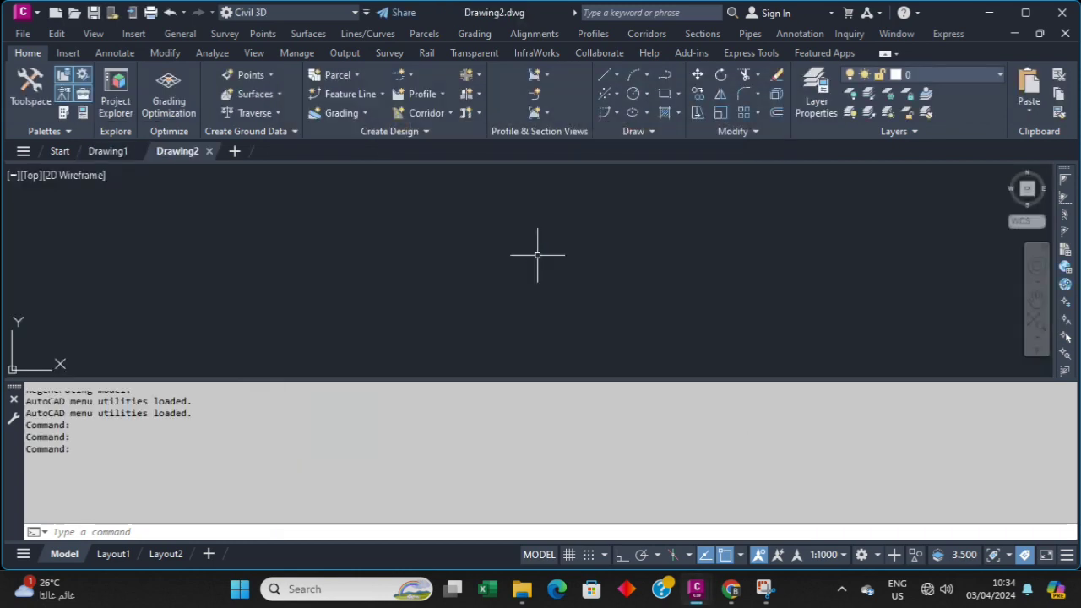
left_click(93, 12)
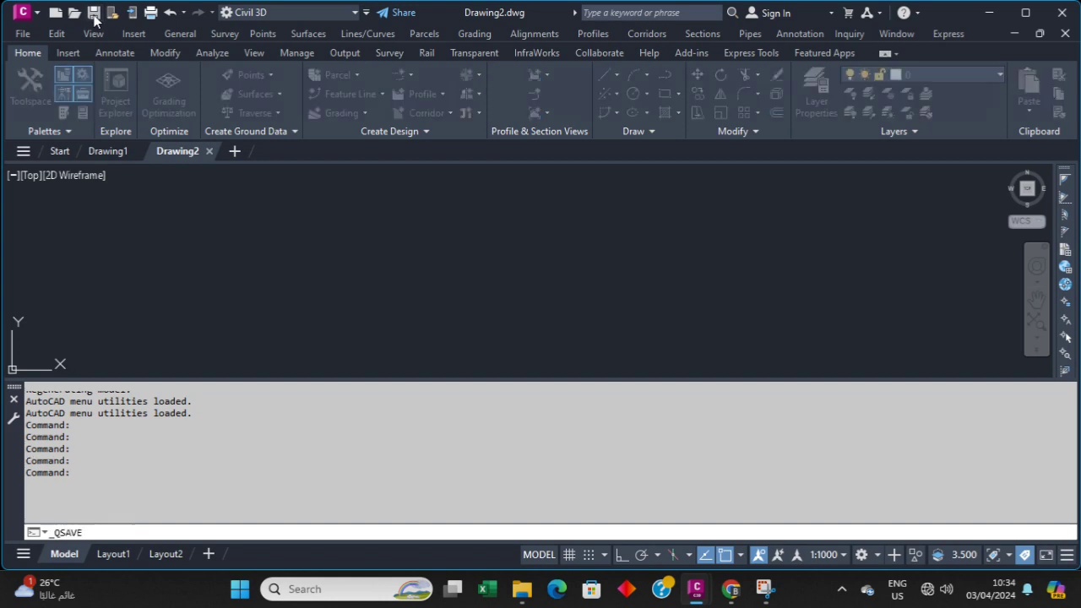
left_click(463, 120)
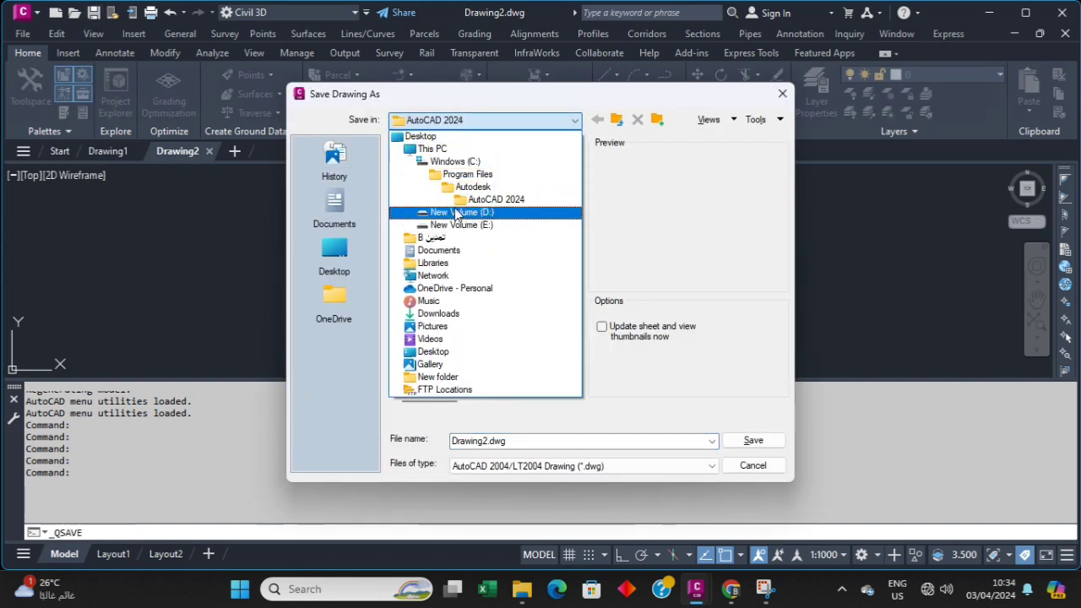
left_click(330, 267)
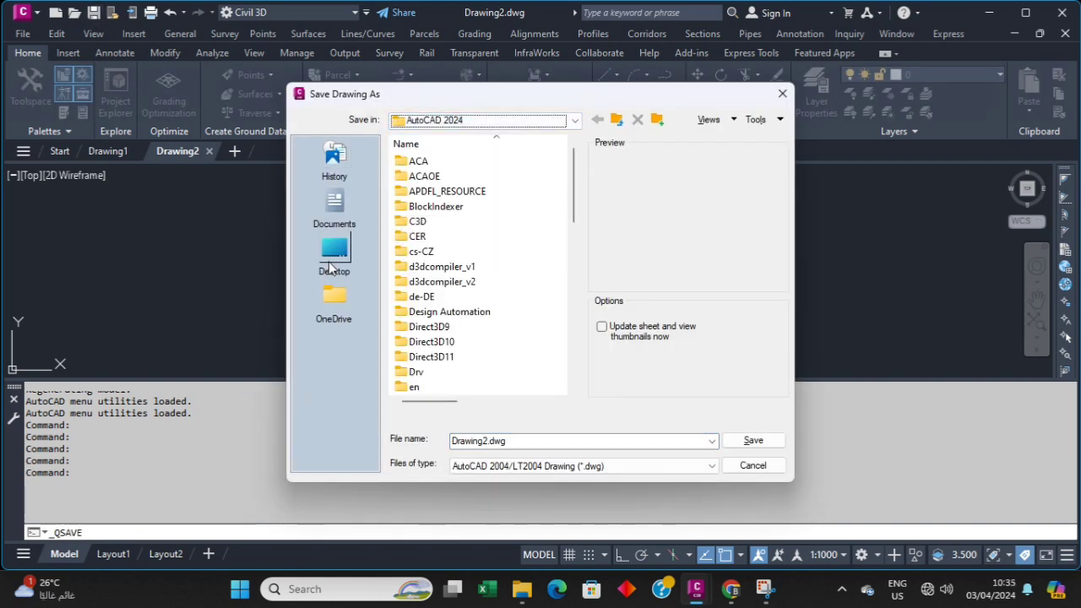
left_click(366, 273)
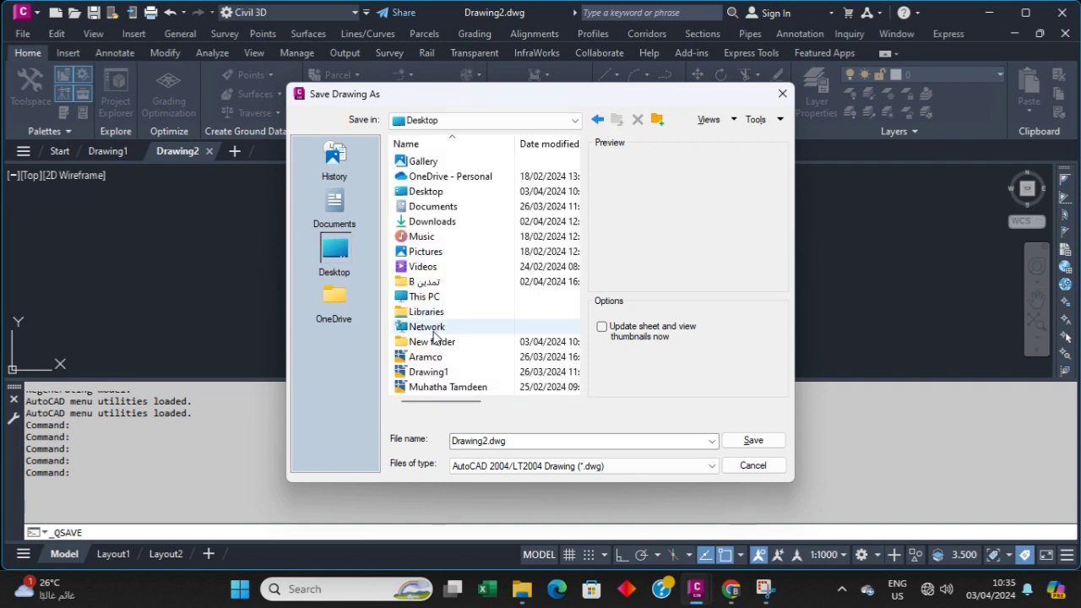
double_click(435, 342)
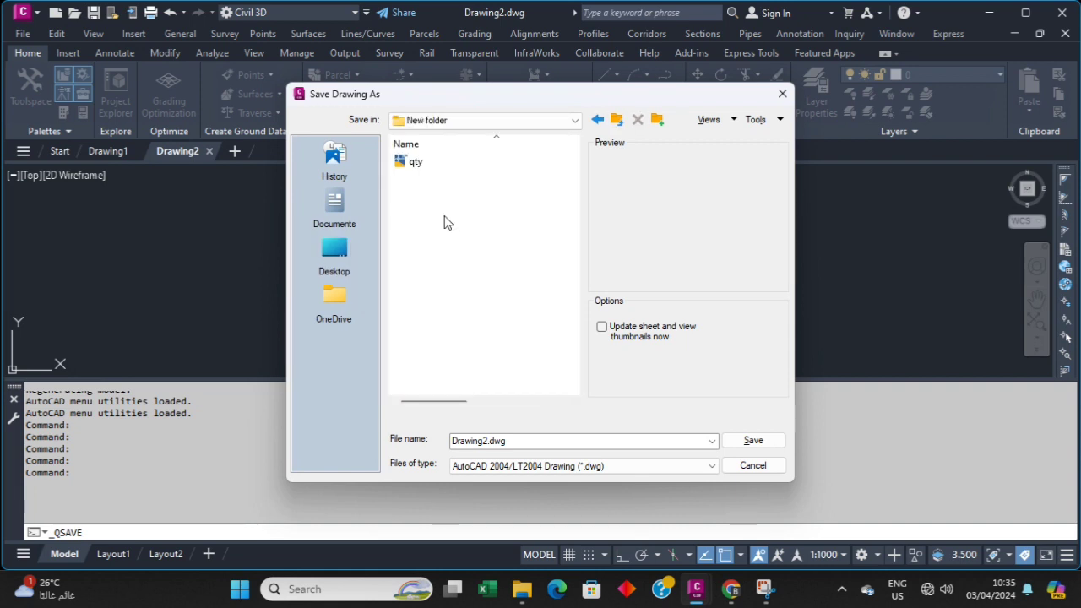
left_click(415, 161)
left_click(754, 441)
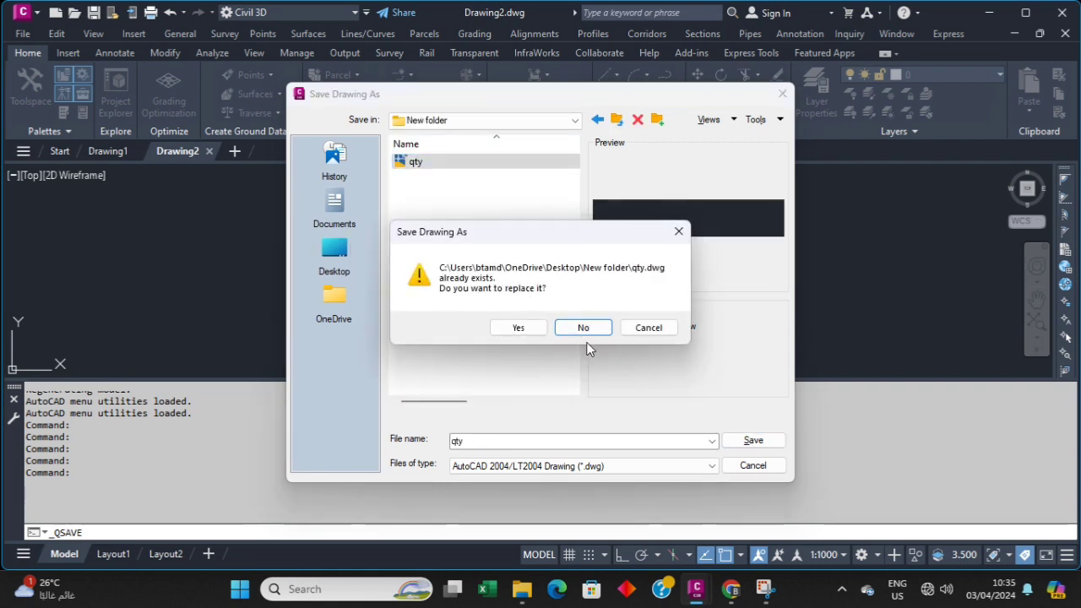
left_click(517, 327)
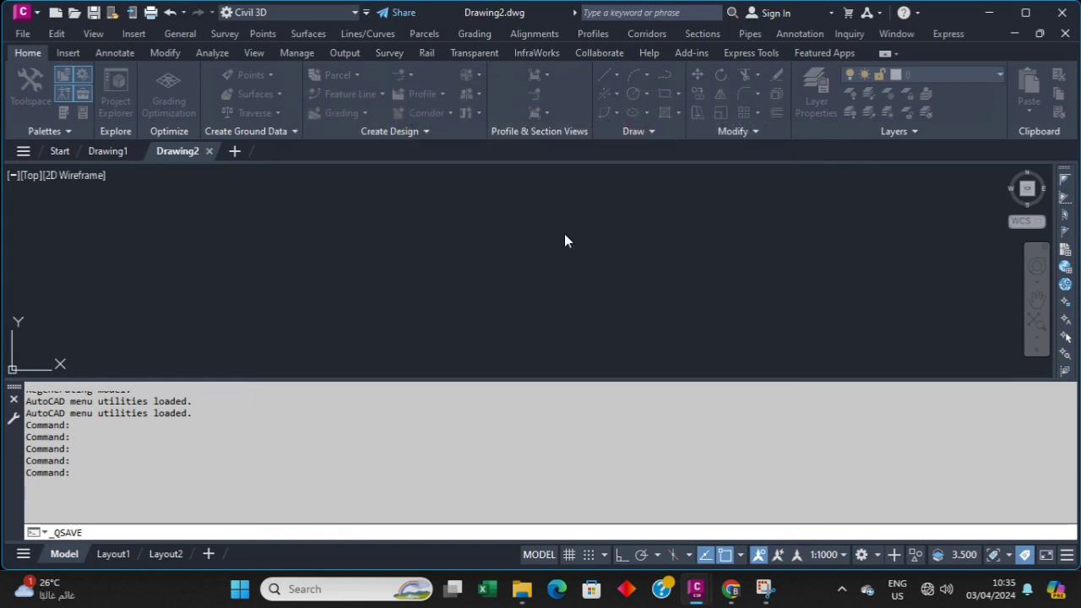
left_click_drag(582, 234, 517, 265)
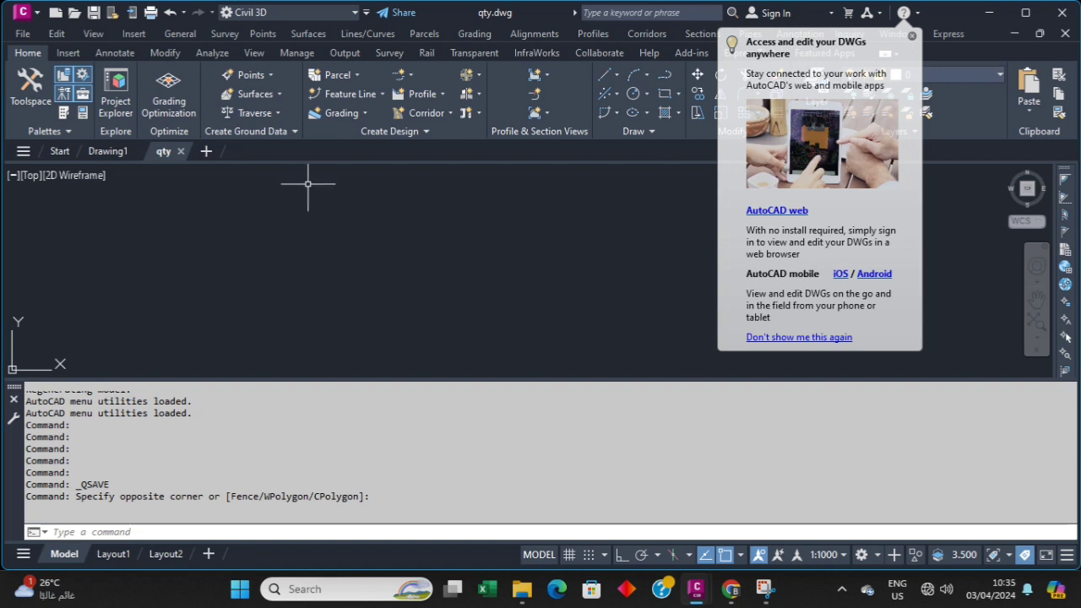
left_click(324, 237)
left_click(280, 257)
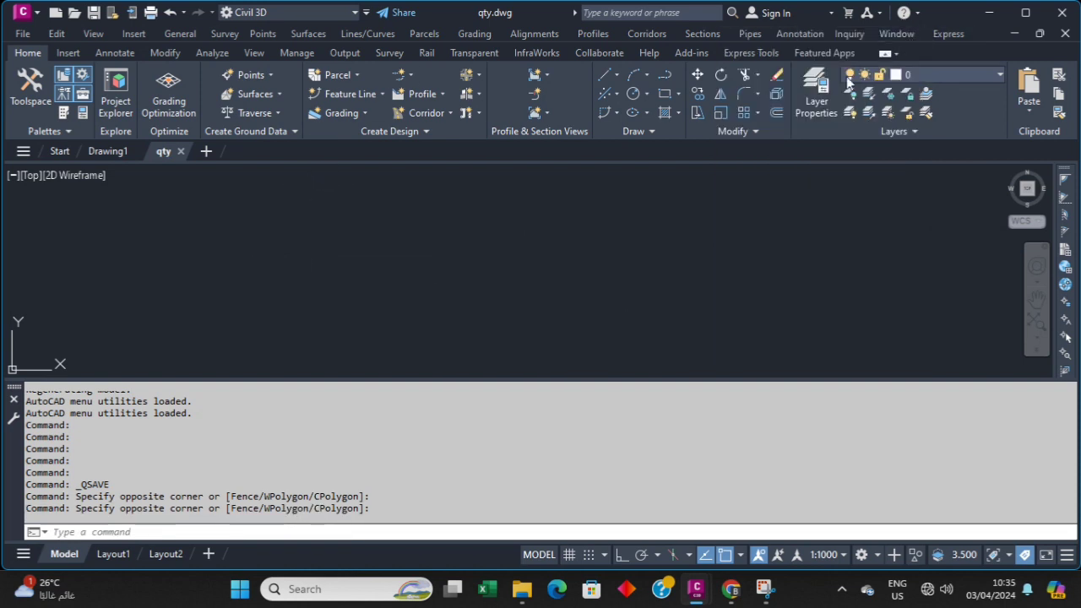
left_click(527, 255)
left_click(438, 272)
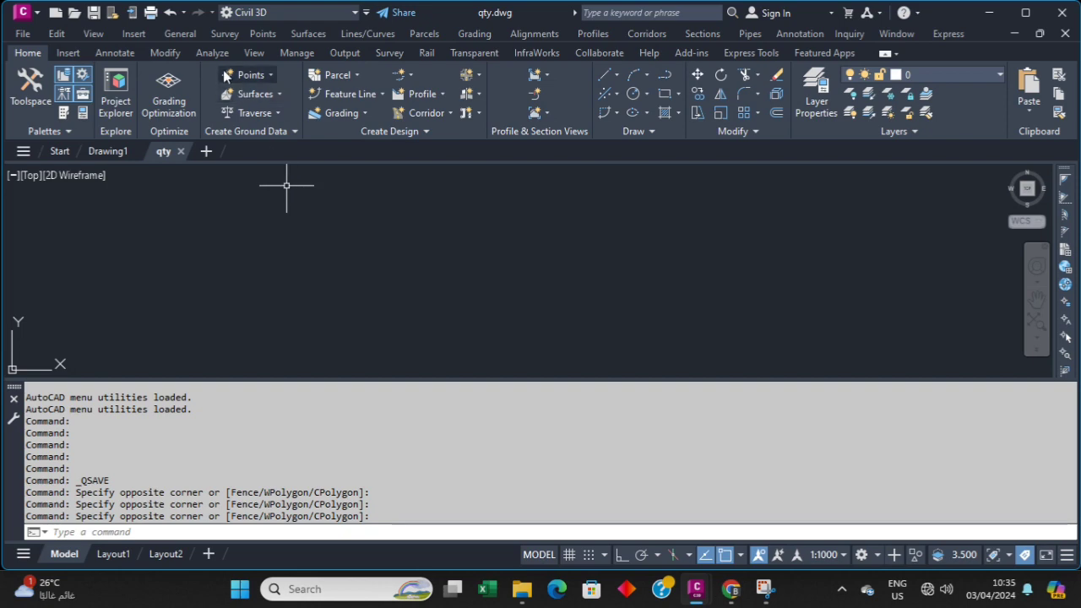
Start a point import and add the EG text file from the desktop's New folder as the source file
left_click(267, 37)
mouse_move(410, 192)
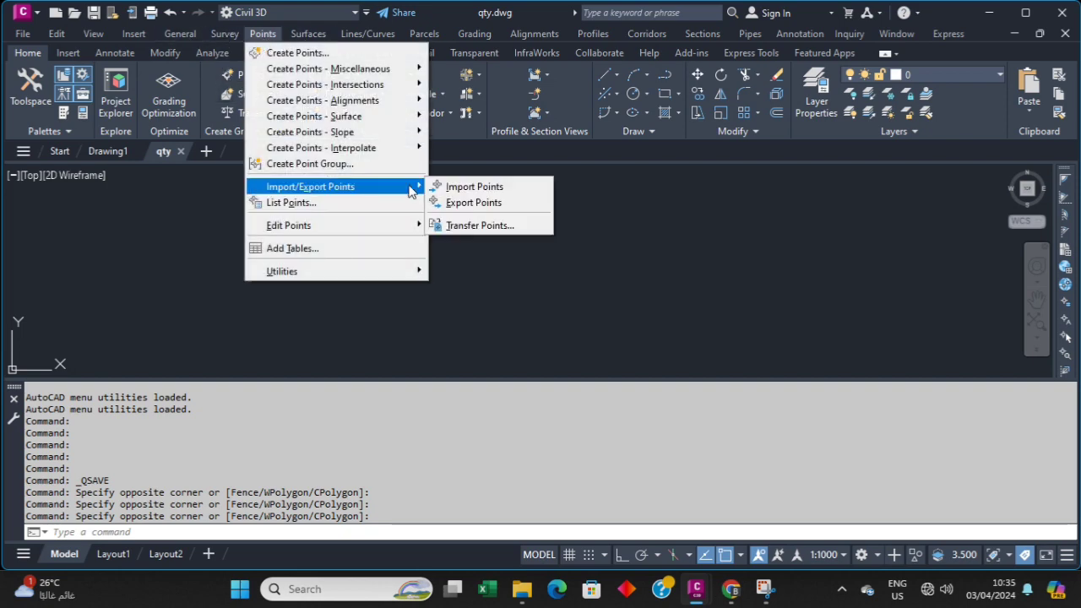
left_click(472, 186)
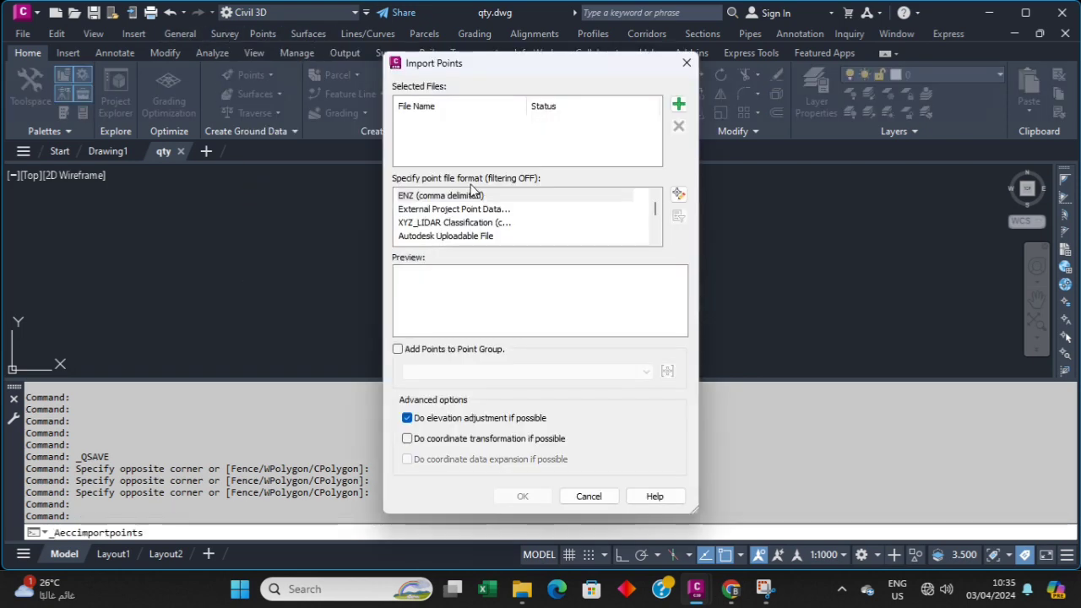
left_click(678, 103)
left_click(463, 120)
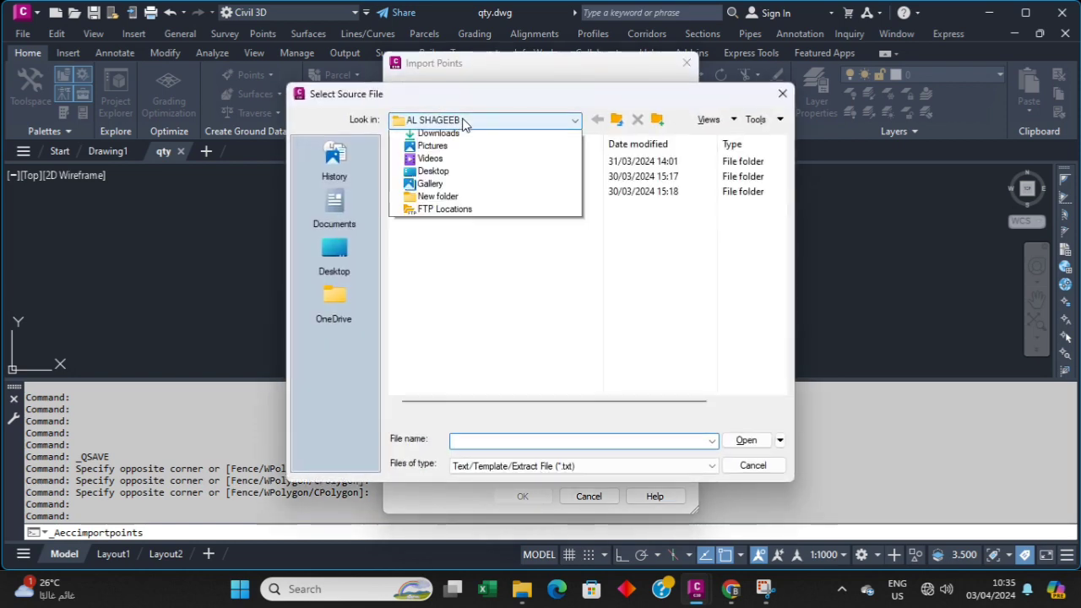
left_click(338, 260)
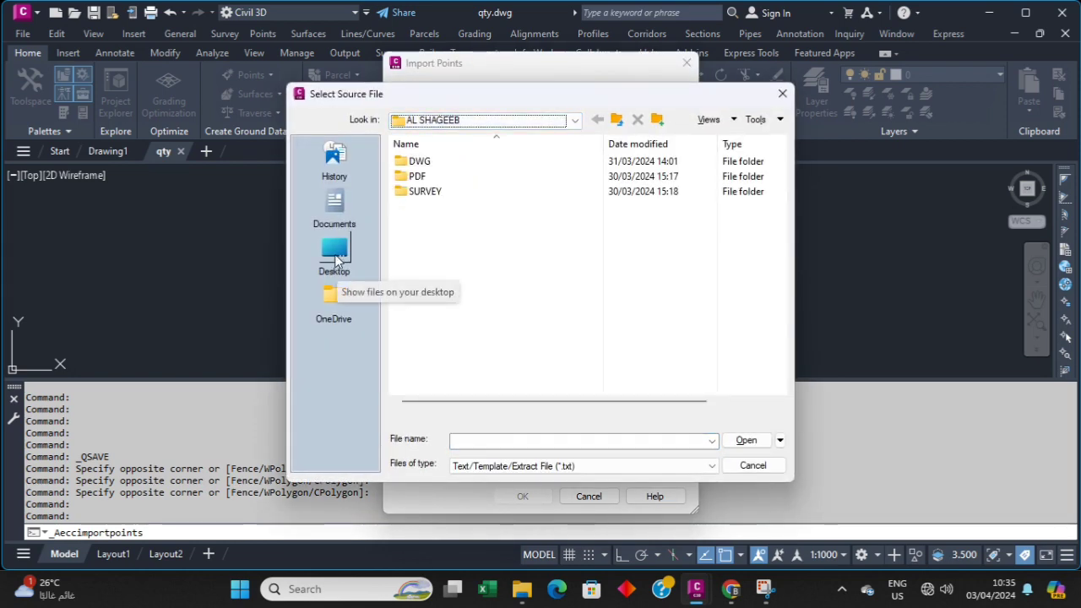
left_click(336, 260)
double_click(441, 343)
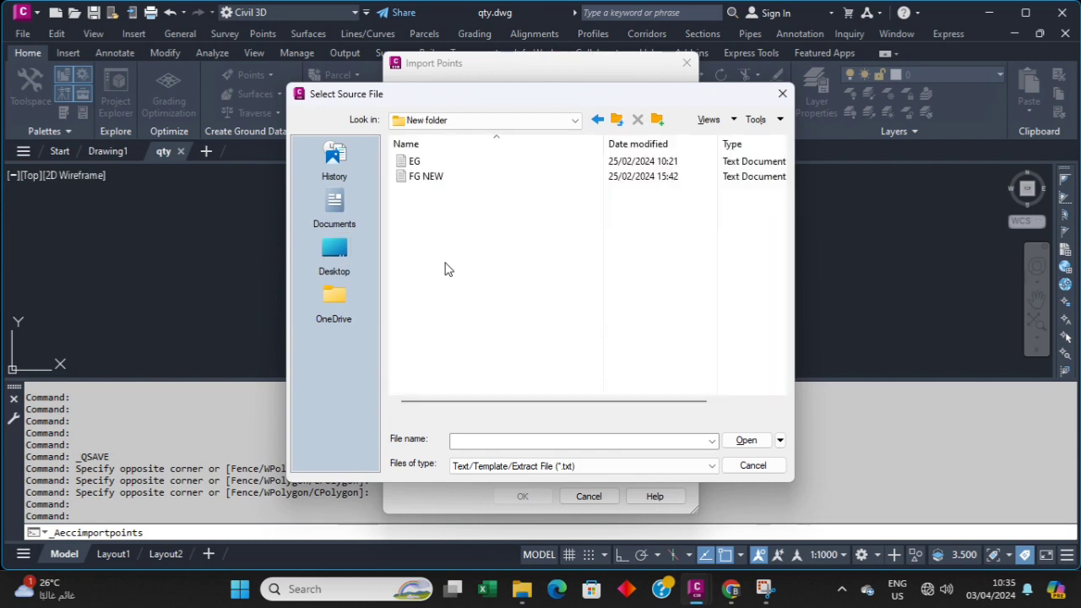
left_click(412, 163)
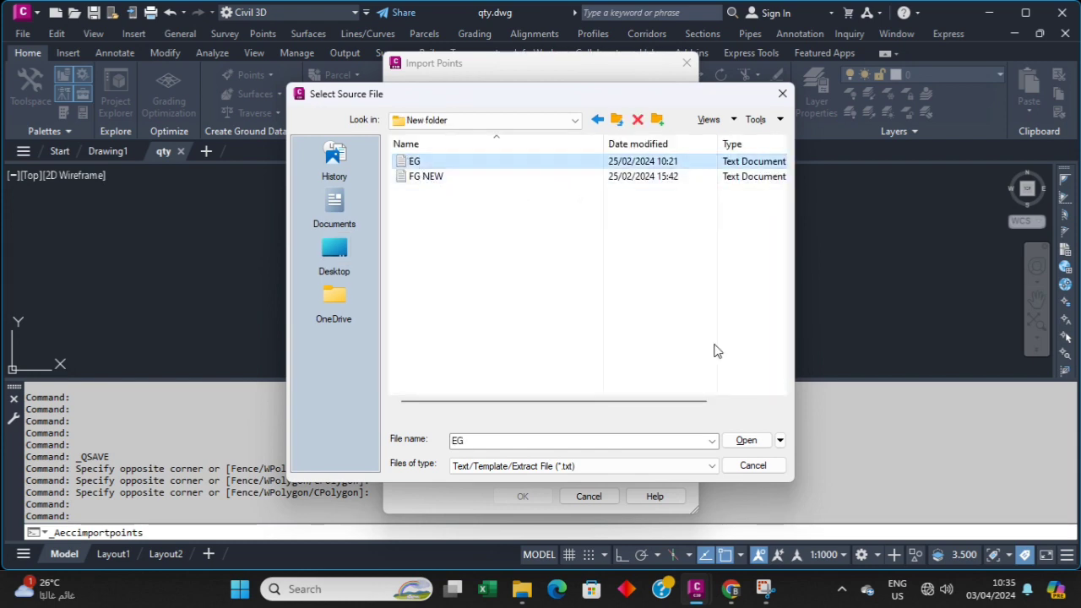
left_click(747, 440)
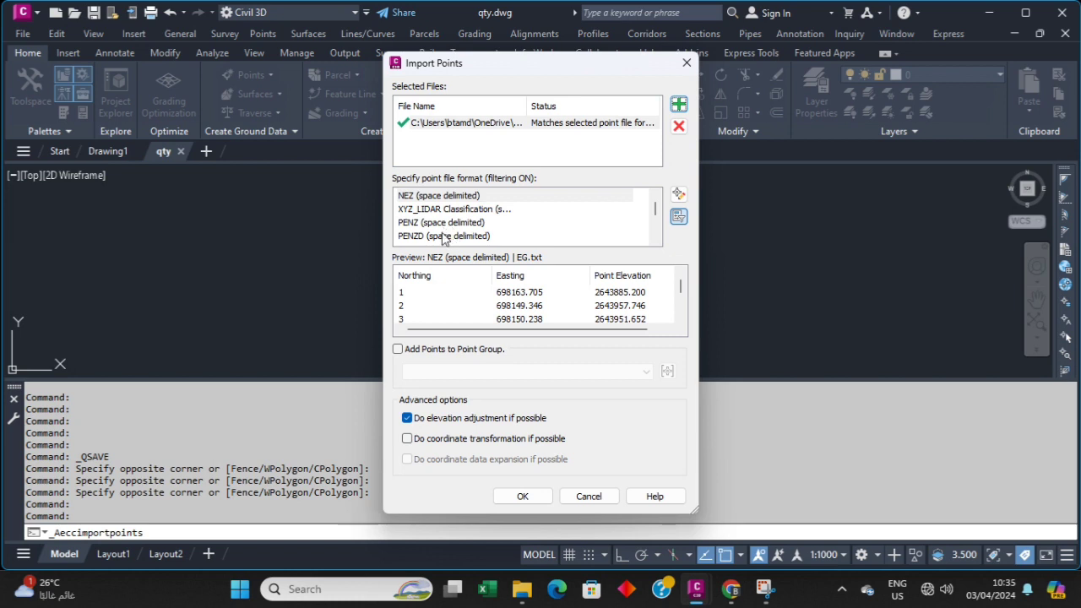
Import the EG file in PENZD (space delimited) format, adding its points to a new point group named EG
left_click(446, 237)
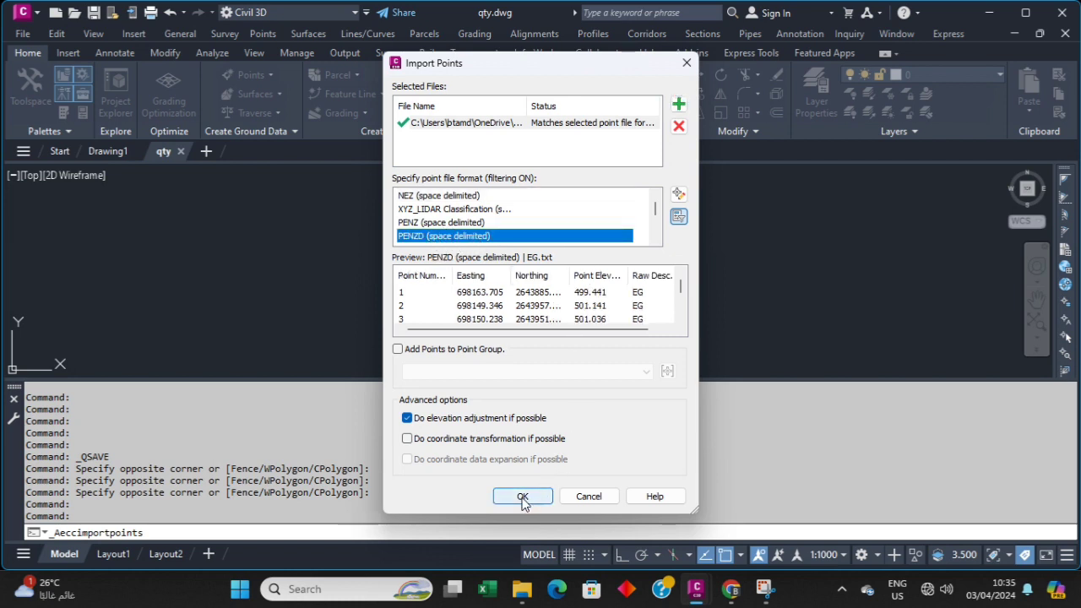
left_click(398, 349)
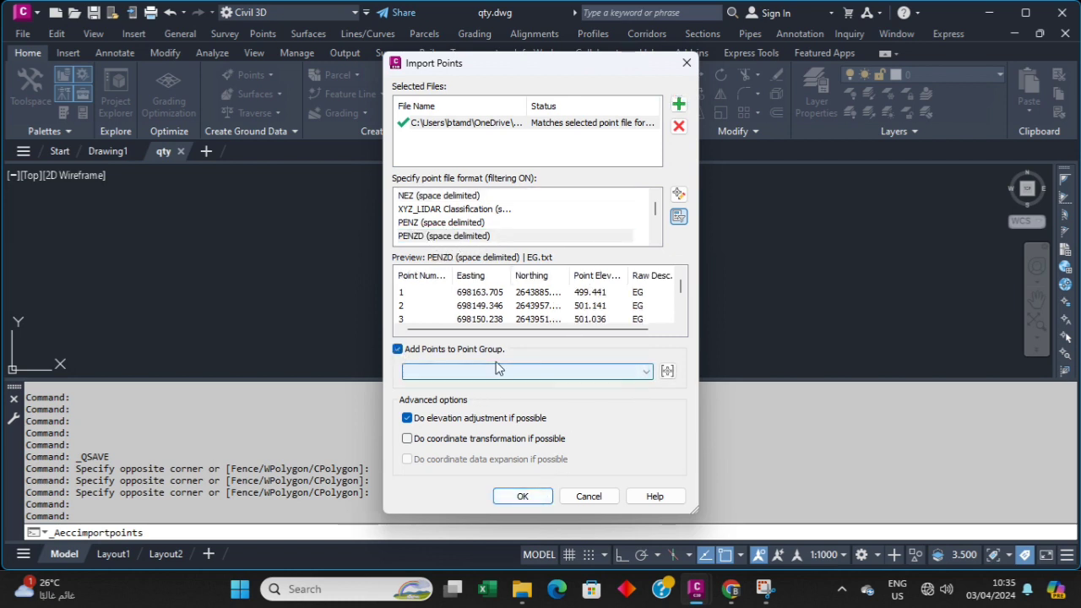
left_click(667, 371)
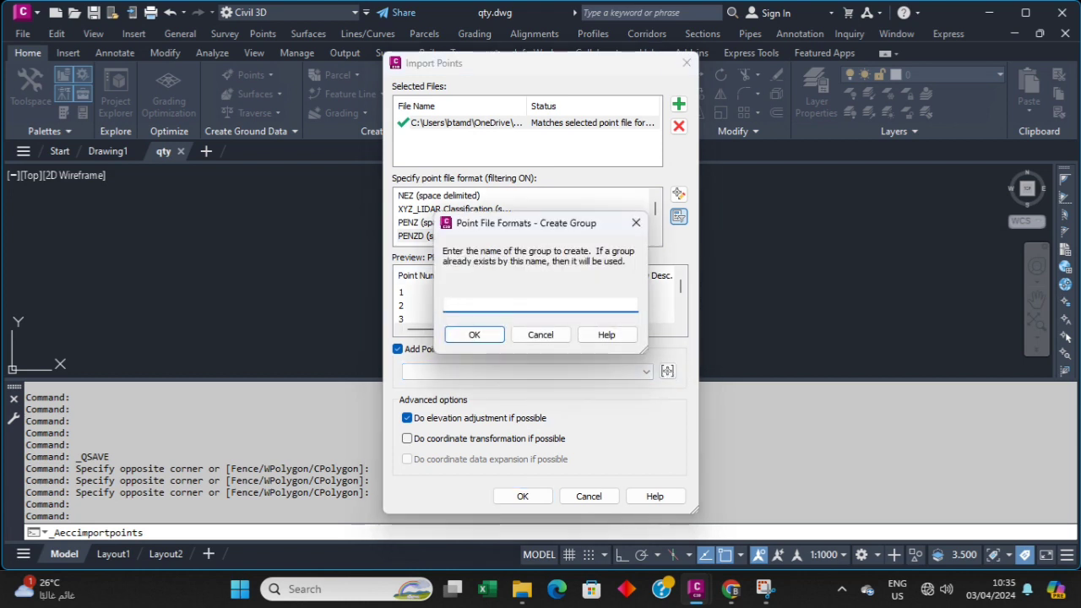
key("BackSpace")
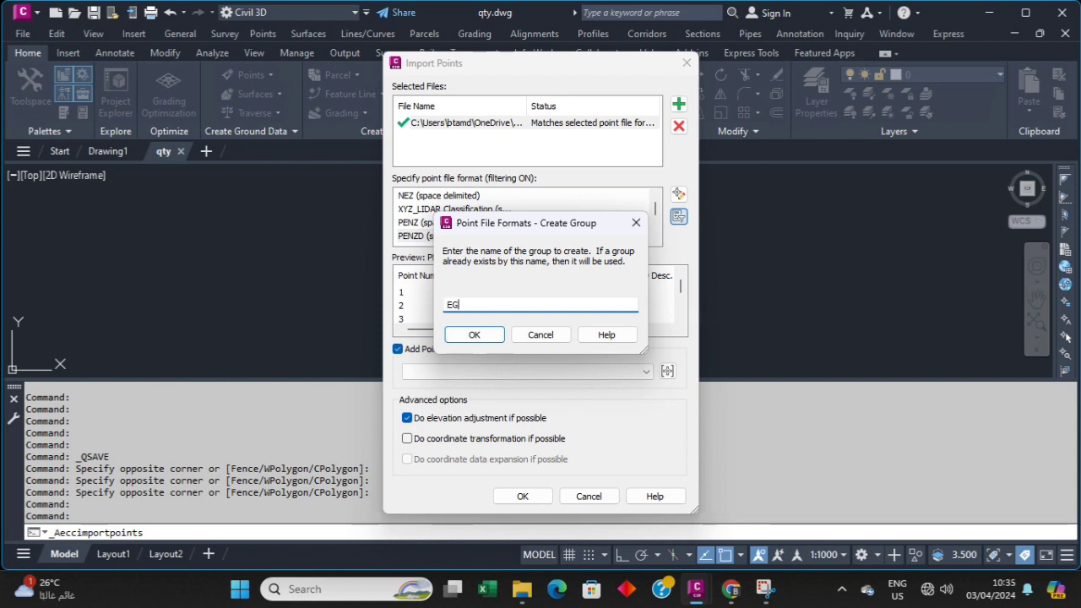
left_click(473, 335)
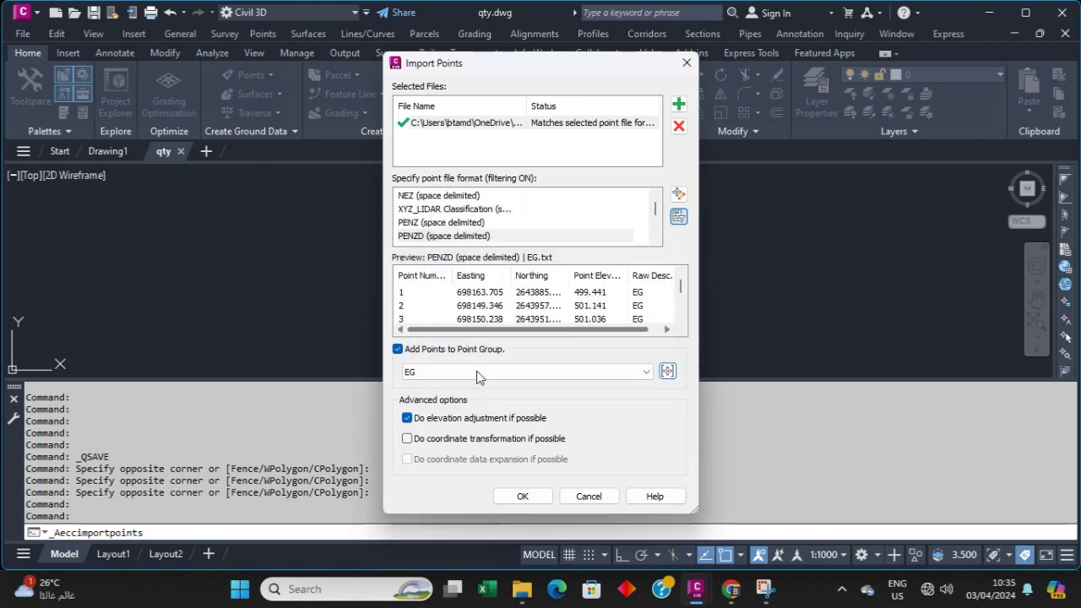
left_click(523, 496)
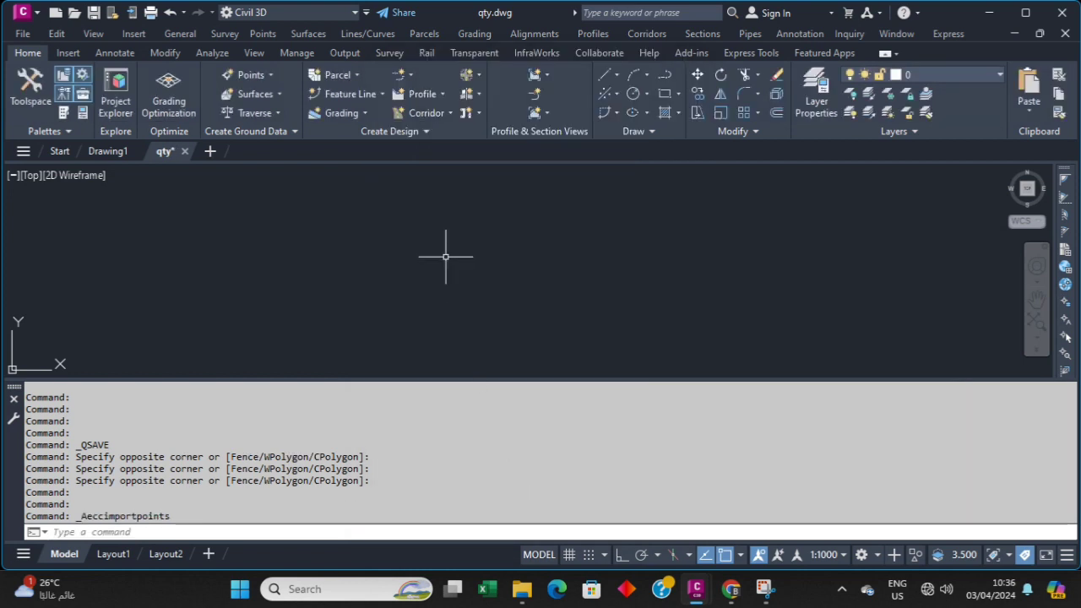
Zoom to the drawing extents and examine the imported EG points and their labels up close
left_click(1066, 336)
scroll(506, 278, "up", 5)
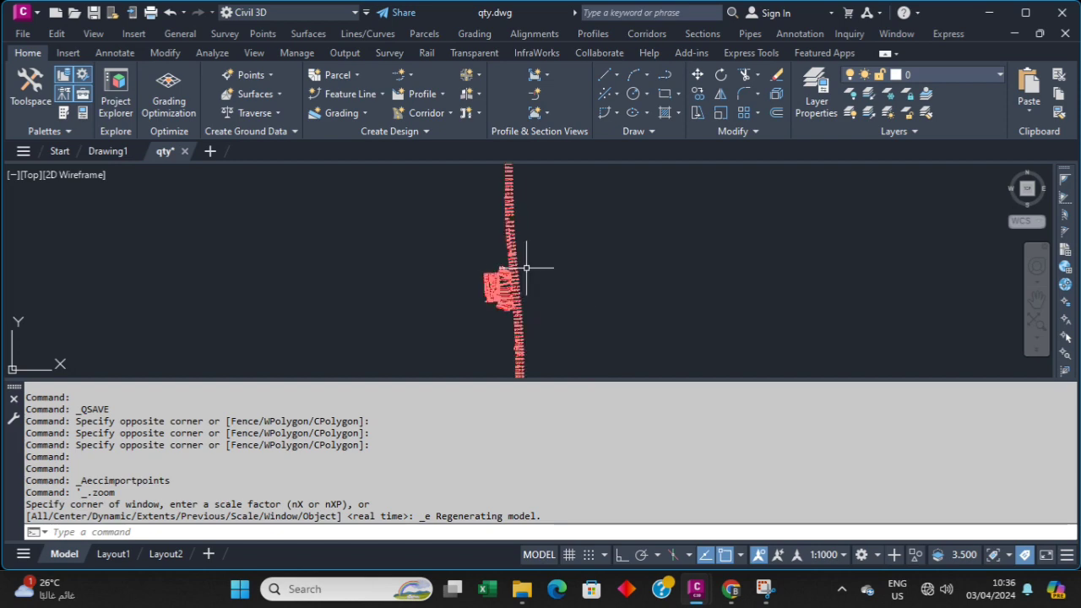
scroll(543, 285, "up", 6)
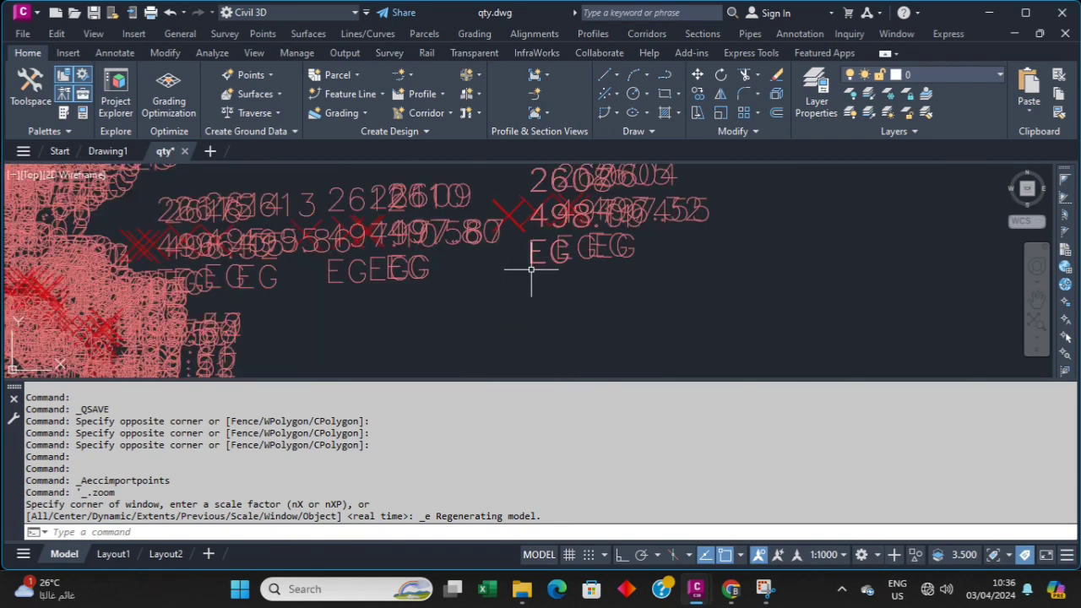
scroll(532, 270, "down", 8)
scroll(434, 313, "up", 3)
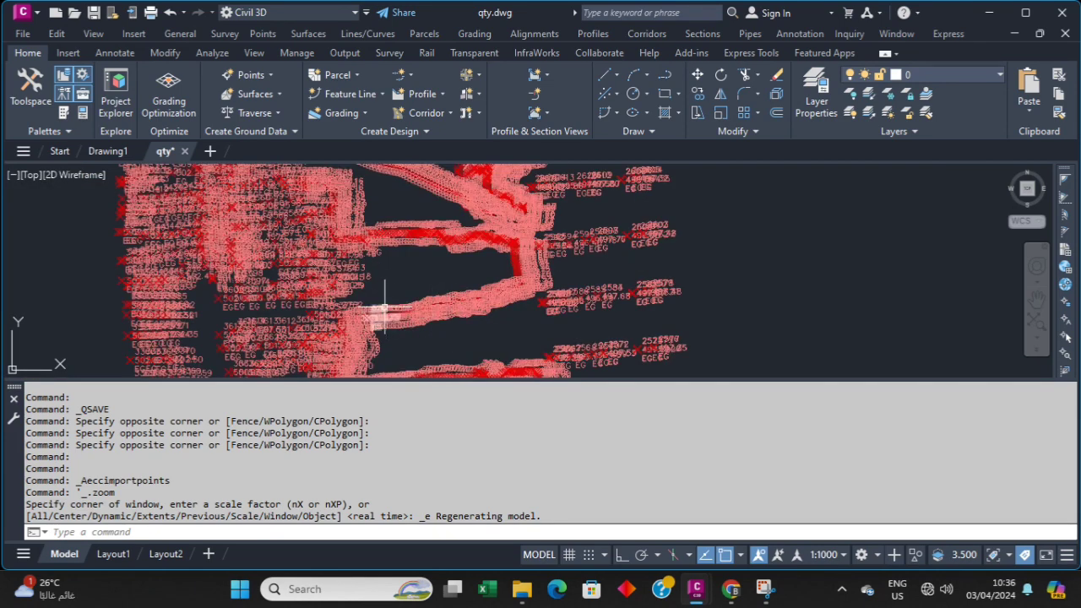
mouse_move(375, 307)
middle_mouse_down()
mouse_move(443, 289)
mouse_move(449, 272)
middle_mouse_up()
scroll(448, 273, "up", 6)
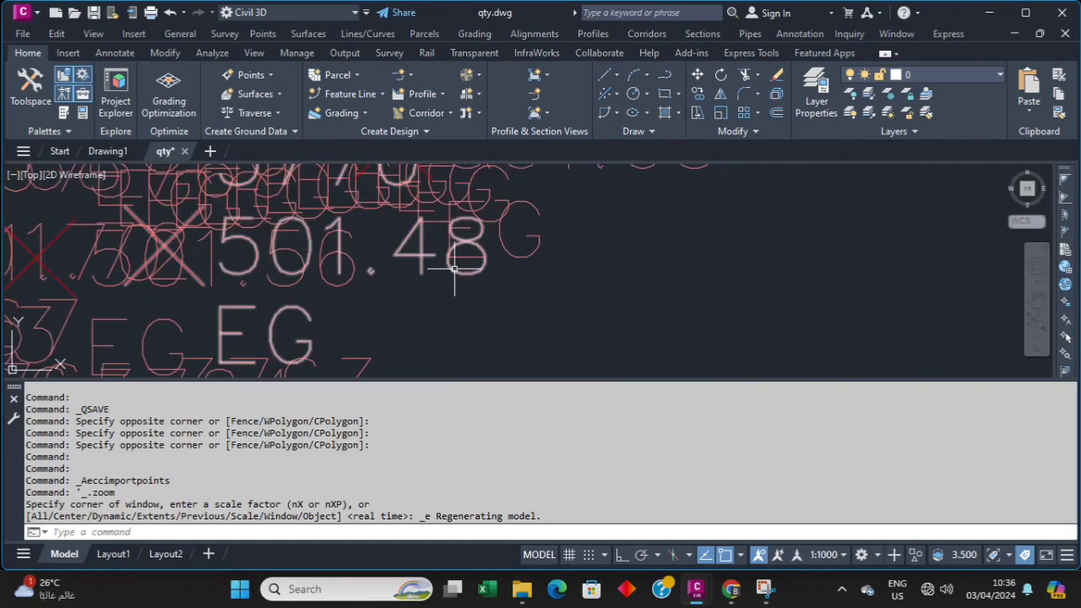
Set the EG point group's point label style to <none> through the group properties of one of its points
left_click(454, 269)
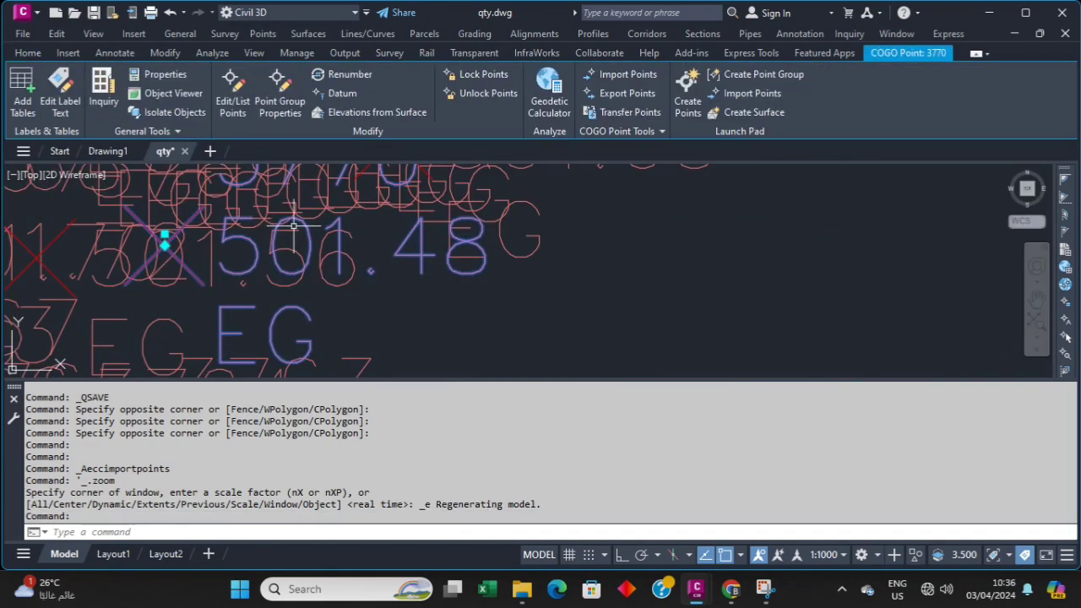
left_click(277, 105)
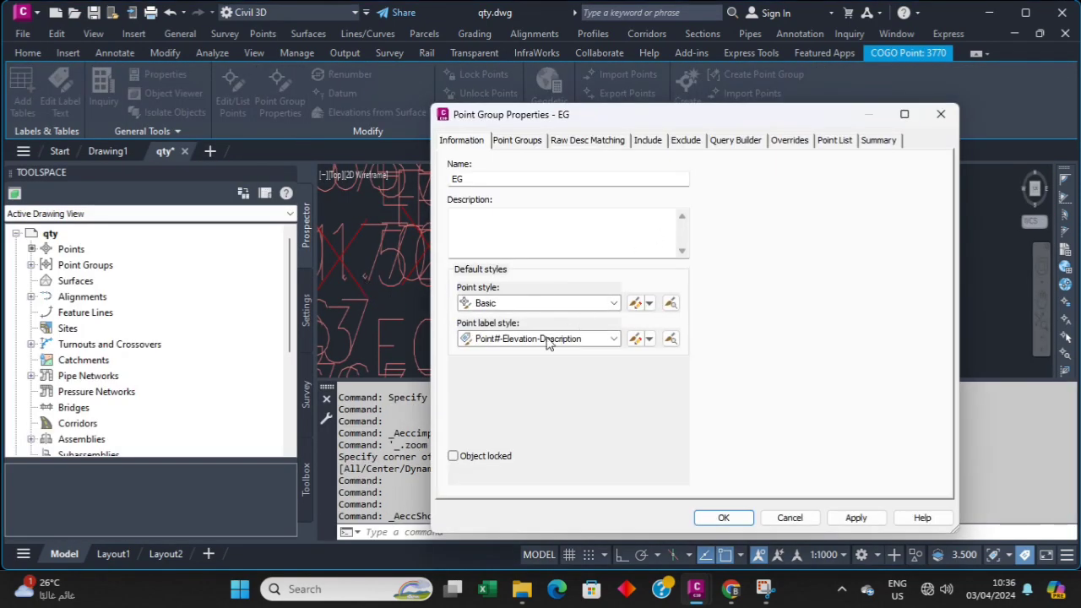
left_click(548, 342)
left_click(506, 355)
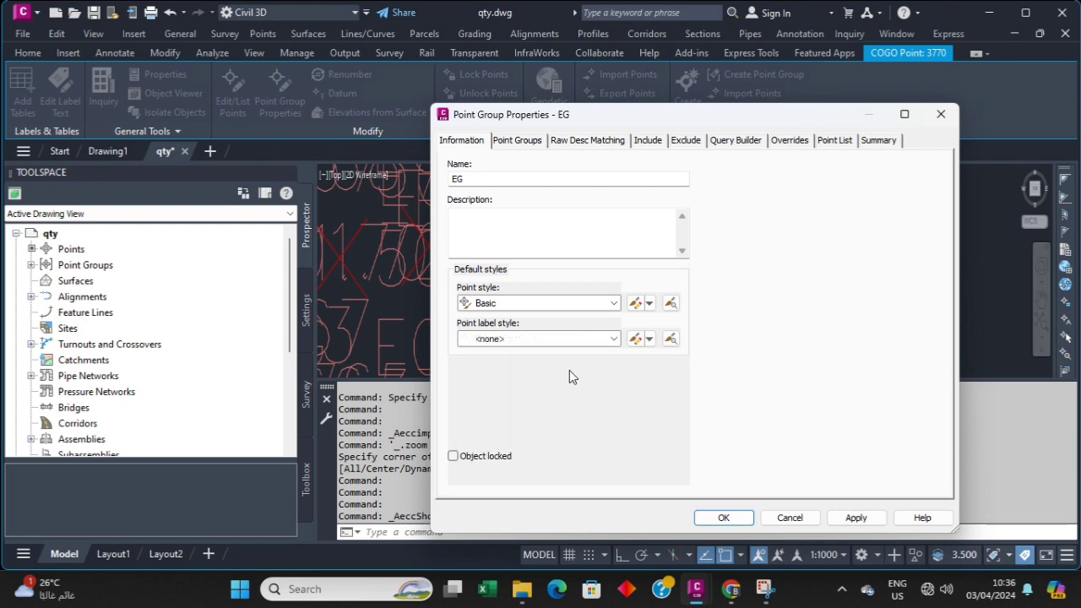
left_click(855, 517)
left_click(727, 517)
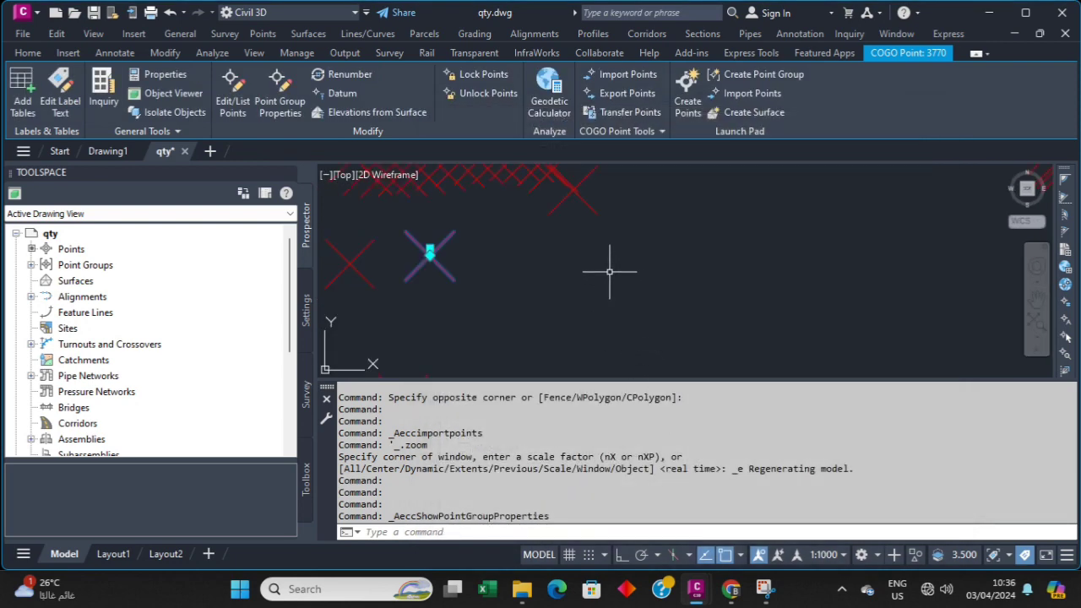
scroll(609, 271, "down", 6)
key("Escape")
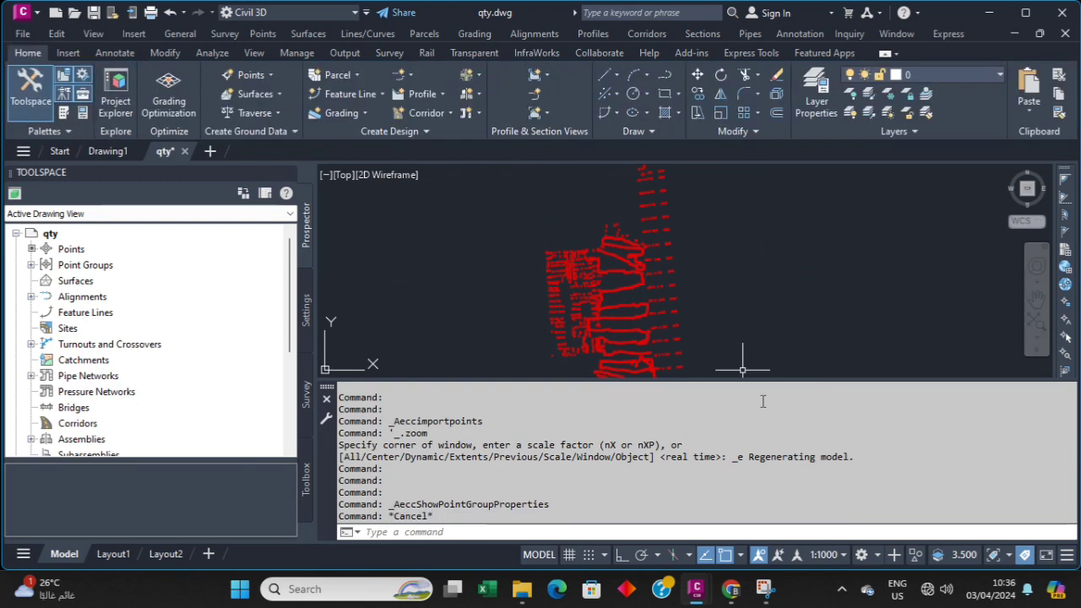
Set the drawing's annotation scale to 1:500 and save the drawing
left_click(828, 554)
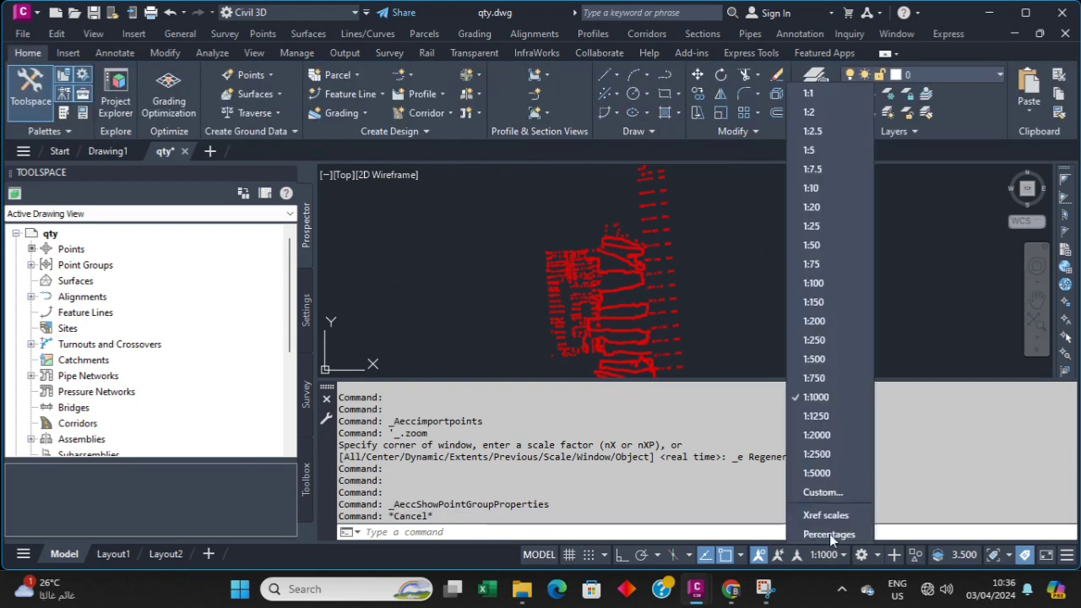
left_click(821, 359)
scroll(599, 285, "up", 5)
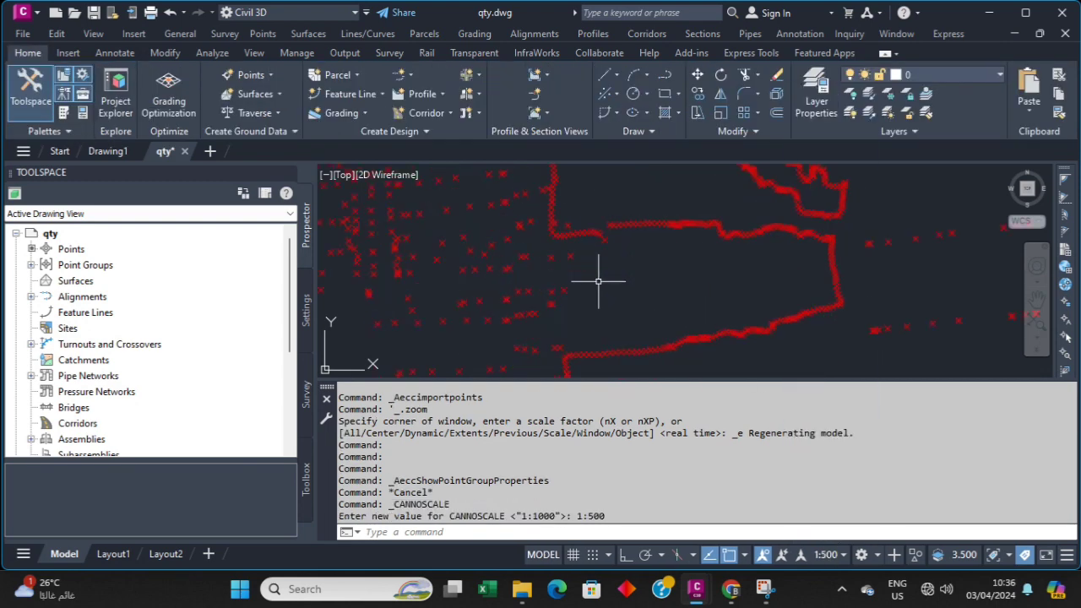
key("ctrl+s")
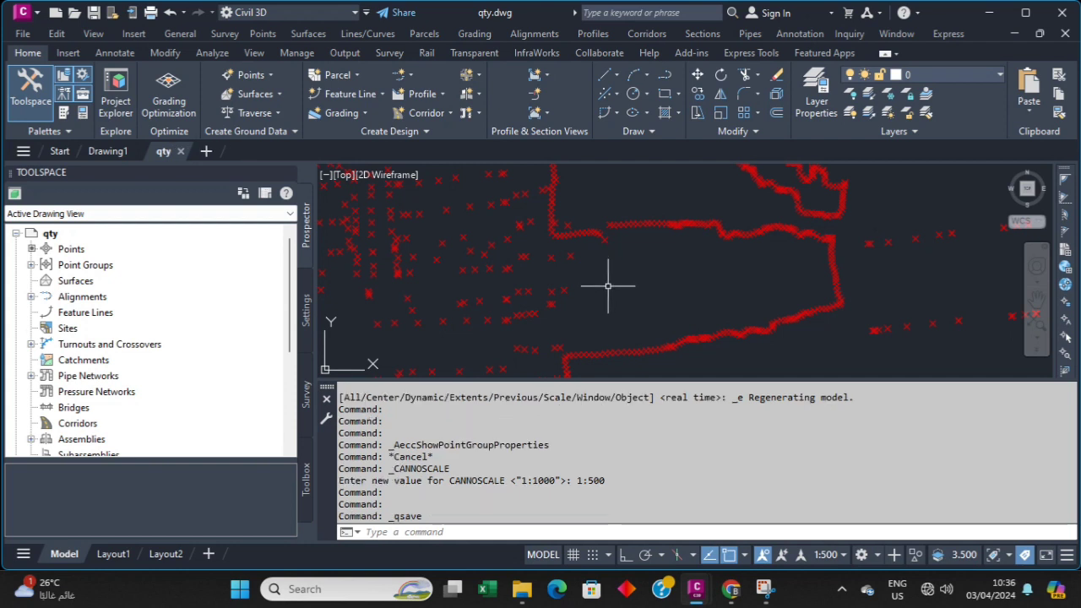
scroll(608, 285, "down", 8)
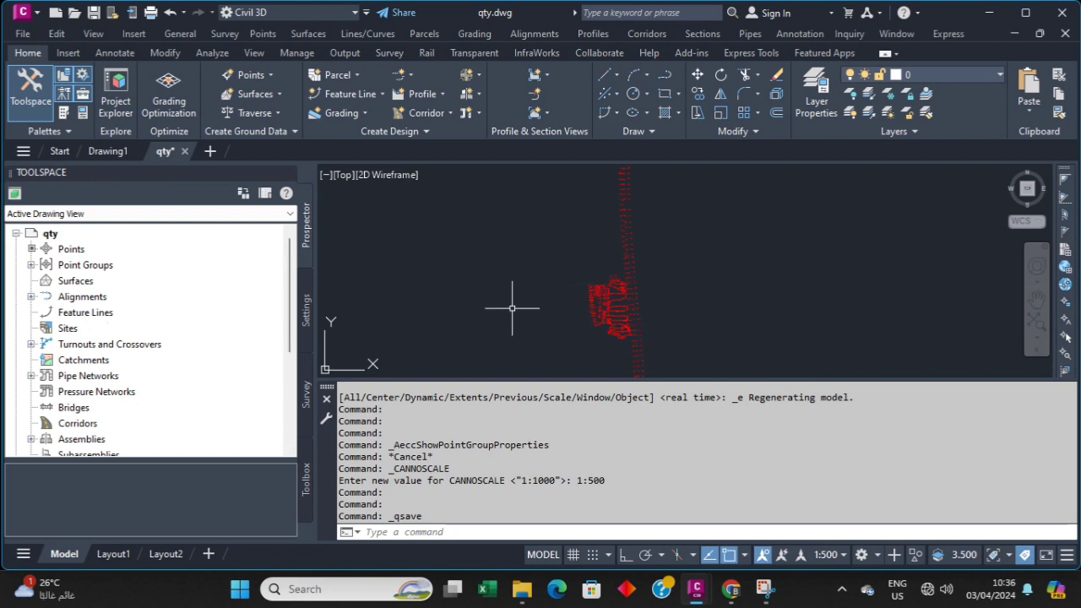
Create a new TIN surface named EG, keeping the default layer and style
left_click(62, 285)
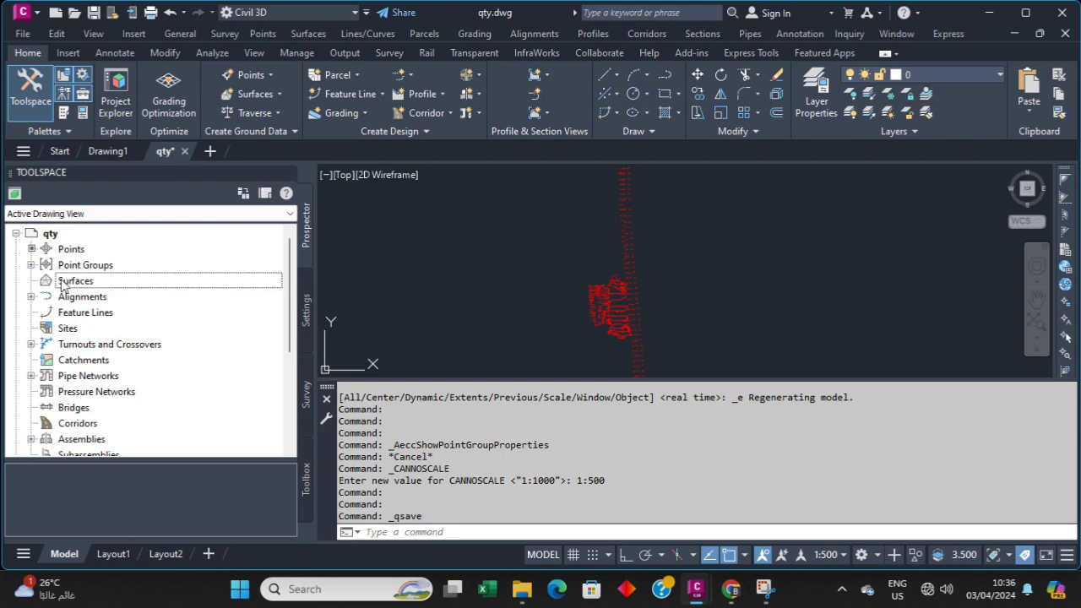
right_click(62, 286)
left_click(110, 291)
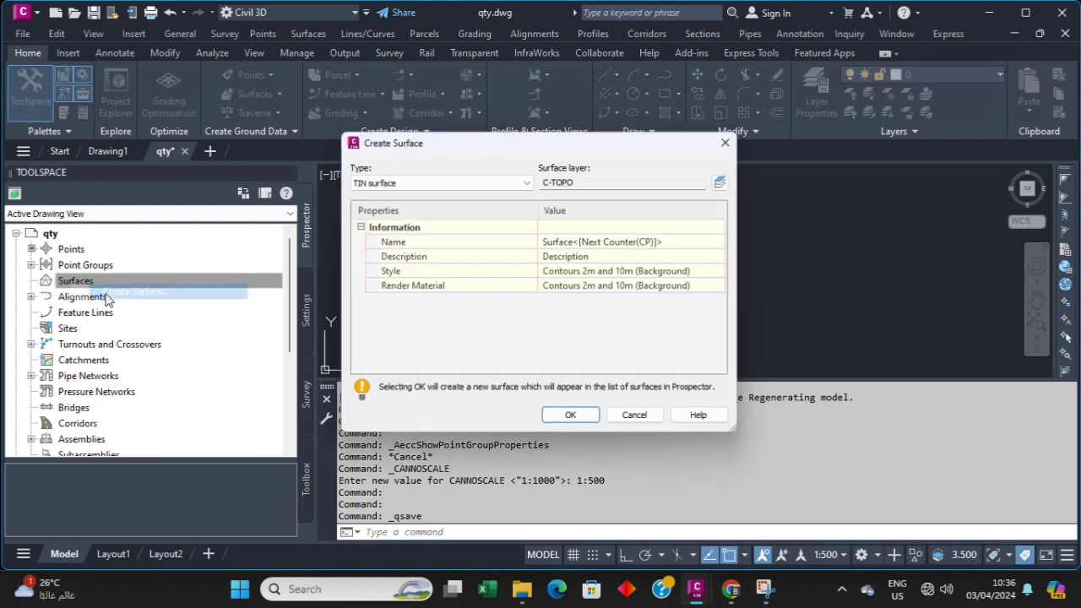
left_click(672, 242)
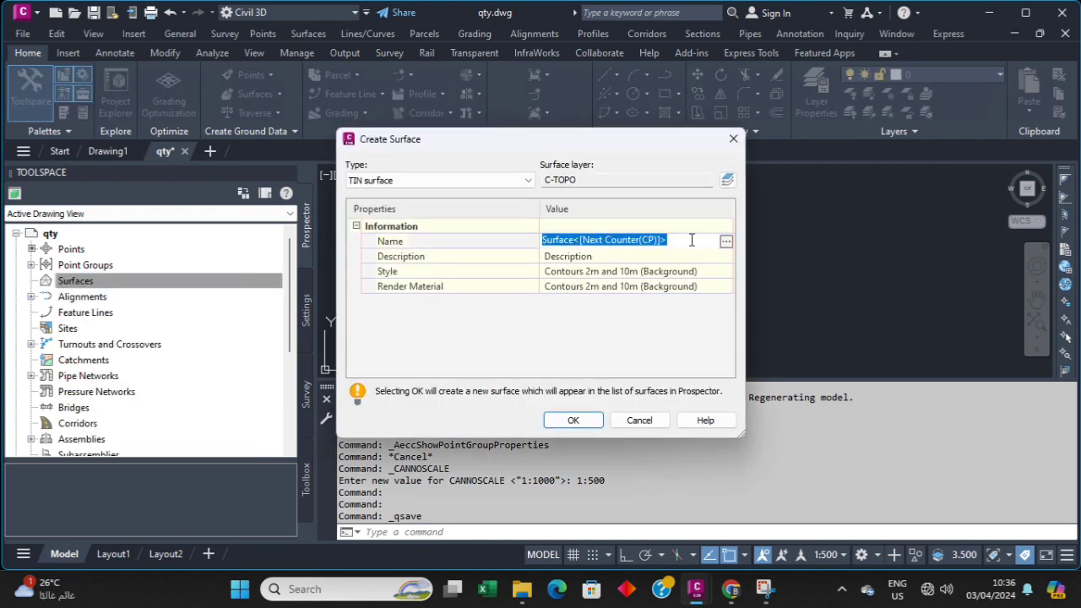
type("EG")
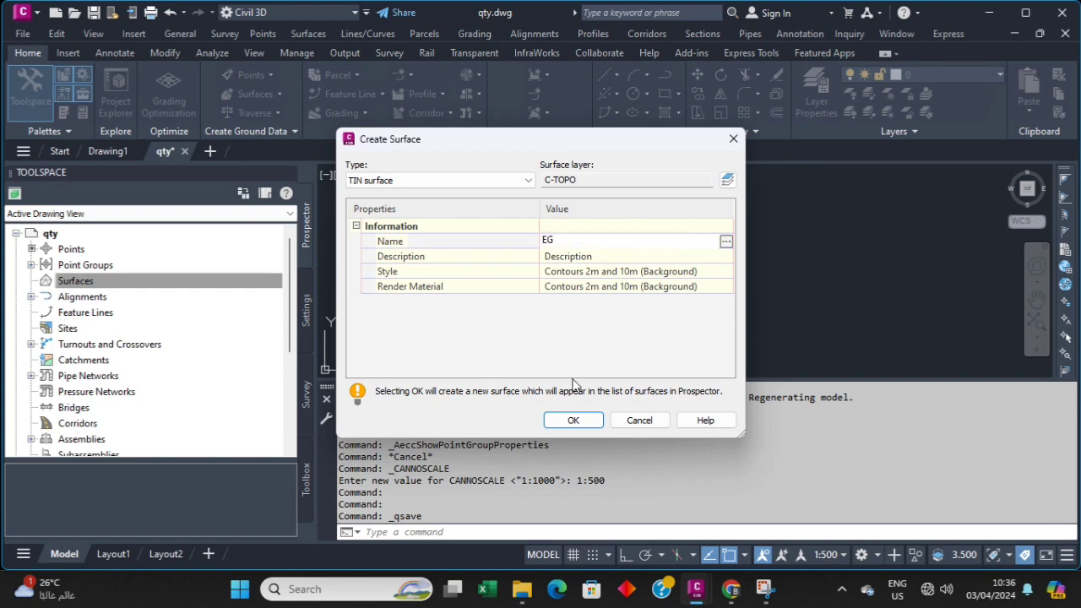
left_click(573, 422)
left_click(31, 281)
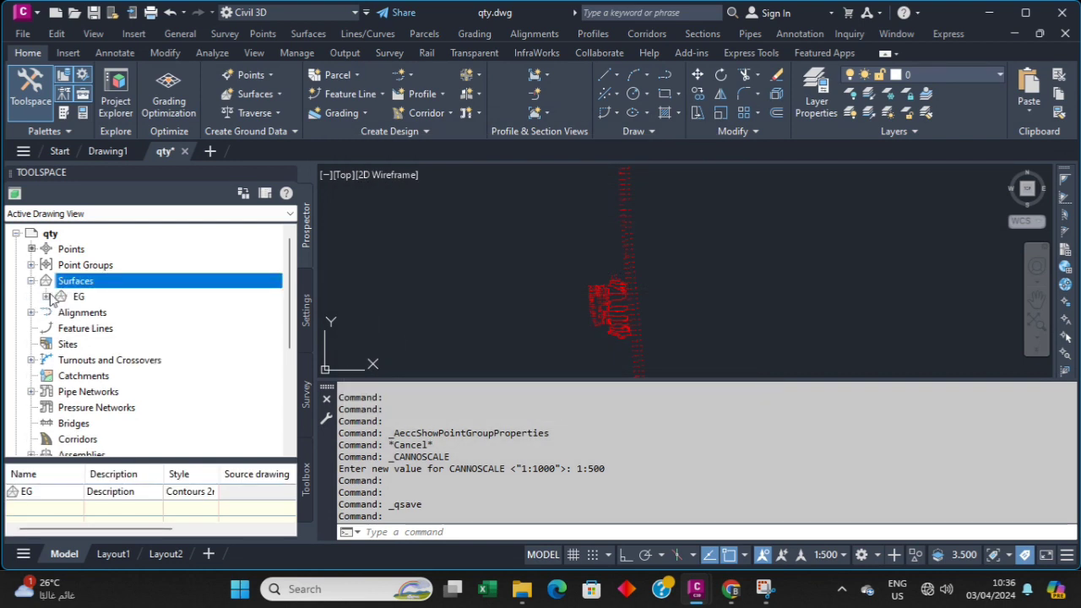
left_click(46, 297)
left_click(61, 344)
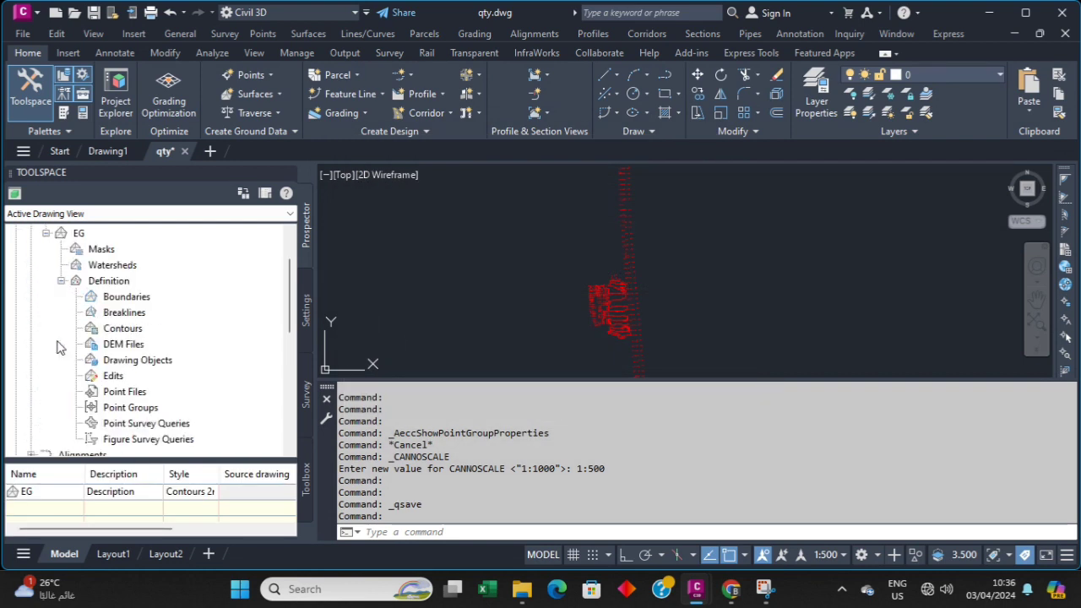
left_click(46, 234)
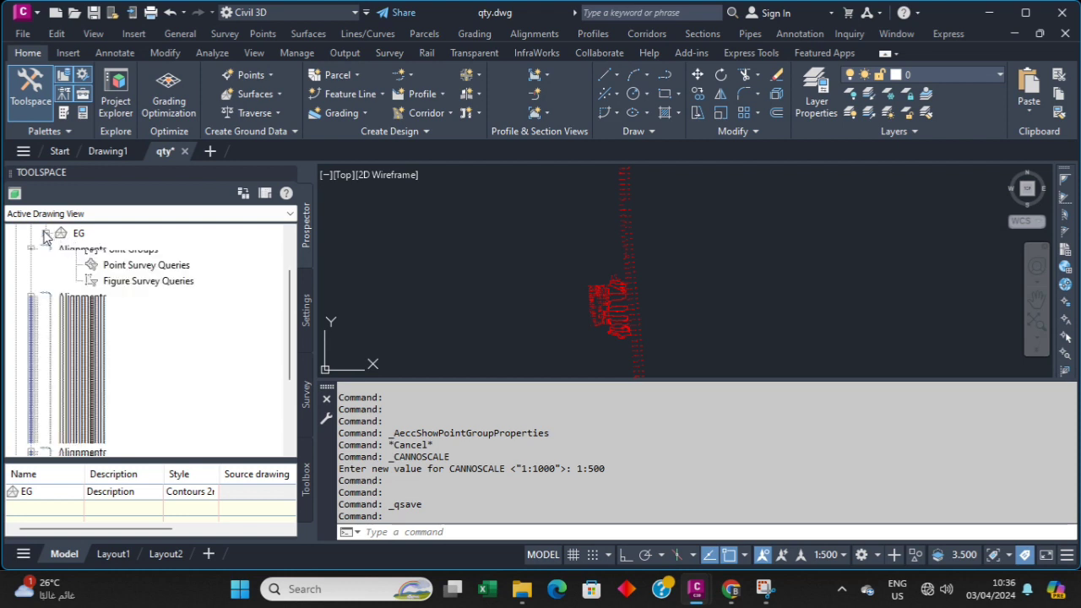
left_click(127, 265)
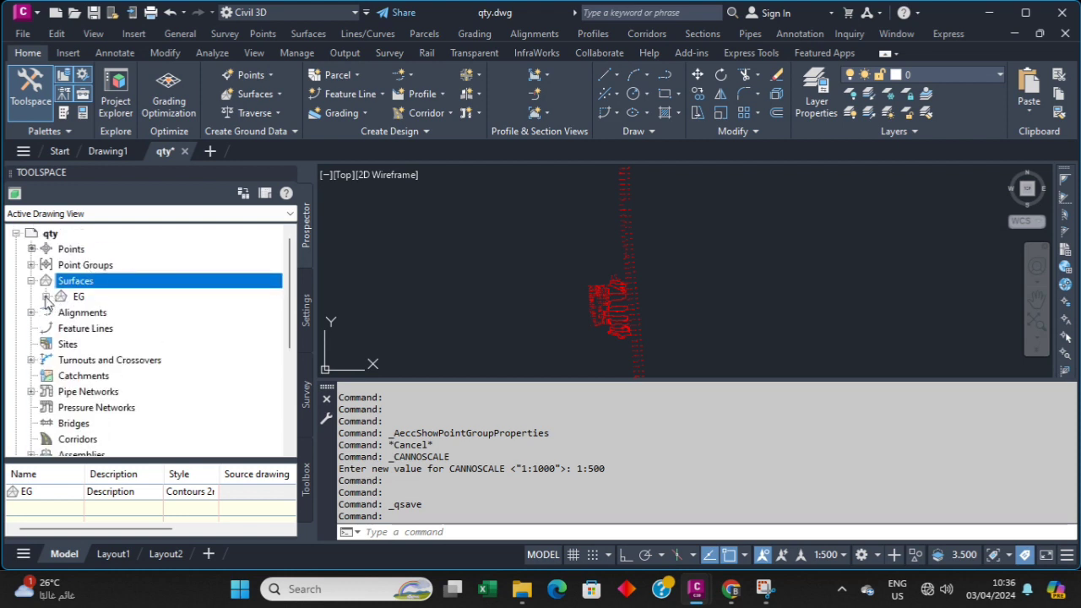
left_click(45, 297)
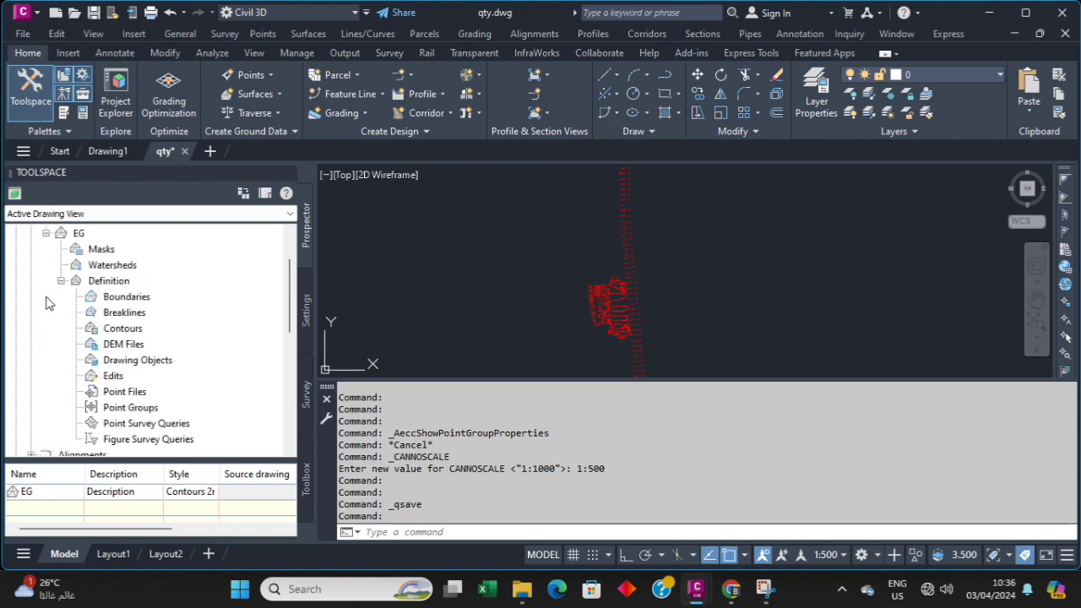
left_click(125, 392)
left_click(123, 408)
right_click(124, 410)
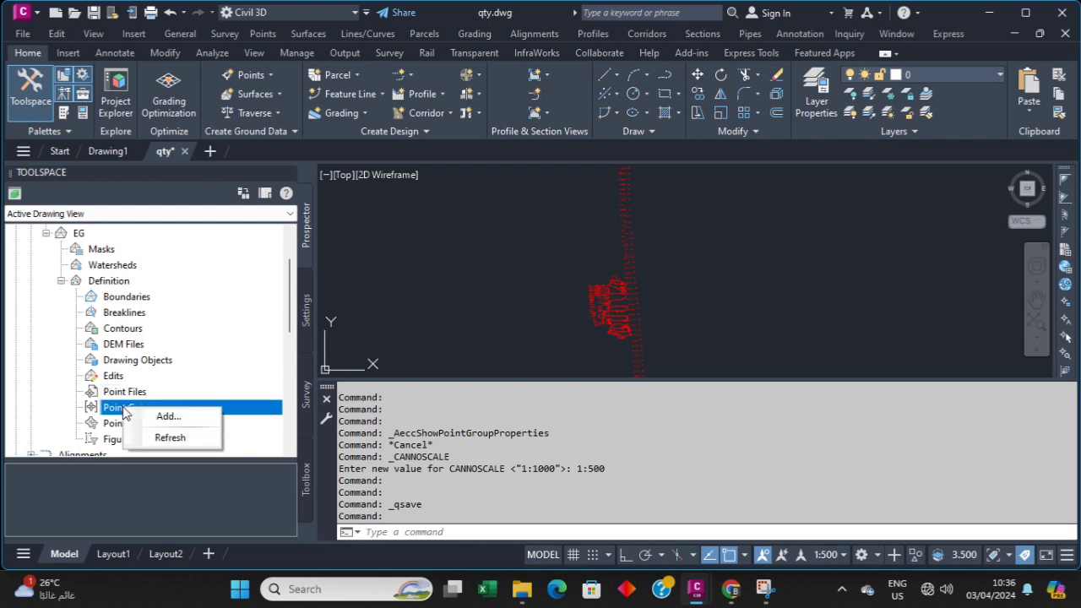
left_click(166, 417)
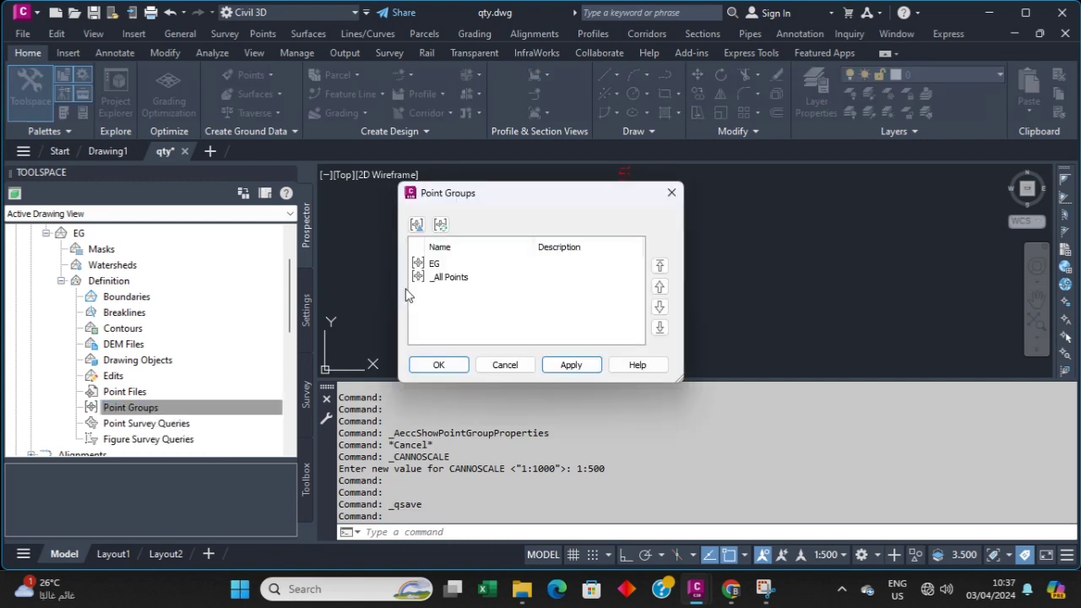
left_click(671, 193)
scroll(90, 281, "up", 1)
left_click(47, 281)
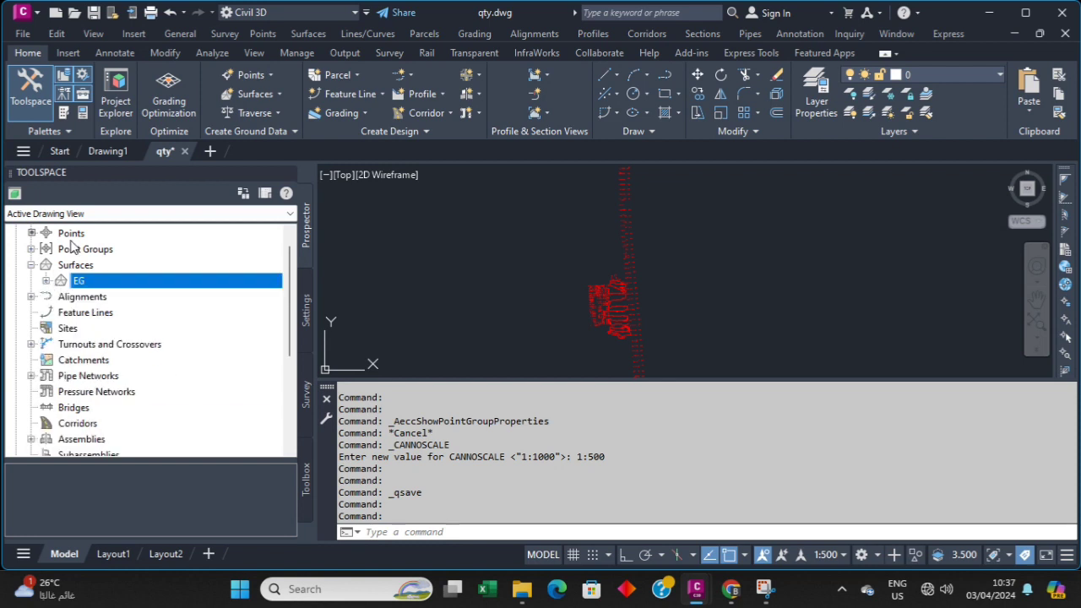
scroll(71, 250, "up", 1)
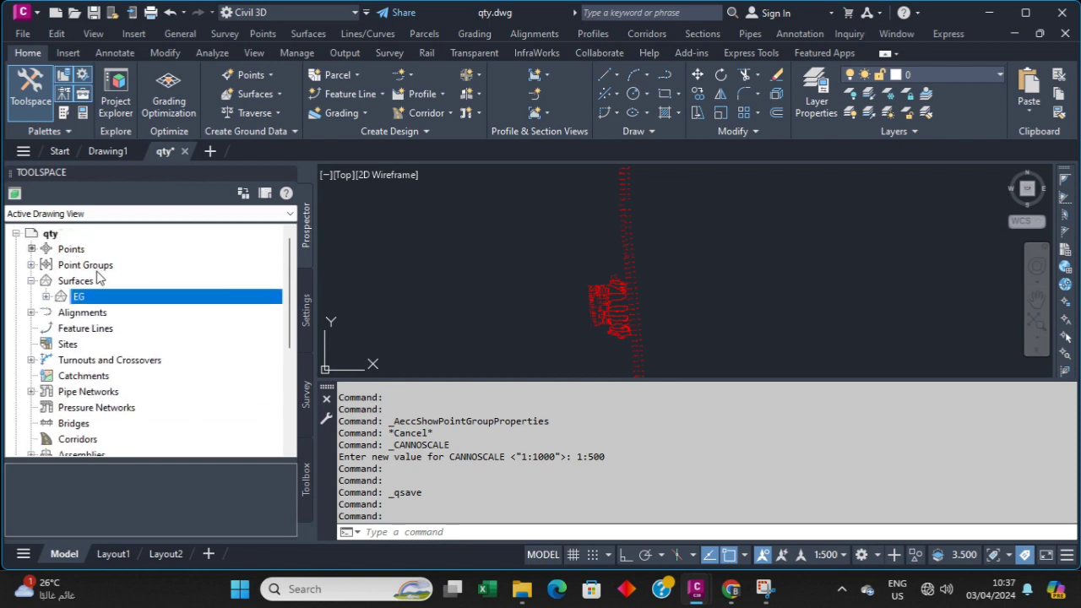
Add the EG point group to the EG surface's definition and save the drawing
left_click(47, 296)
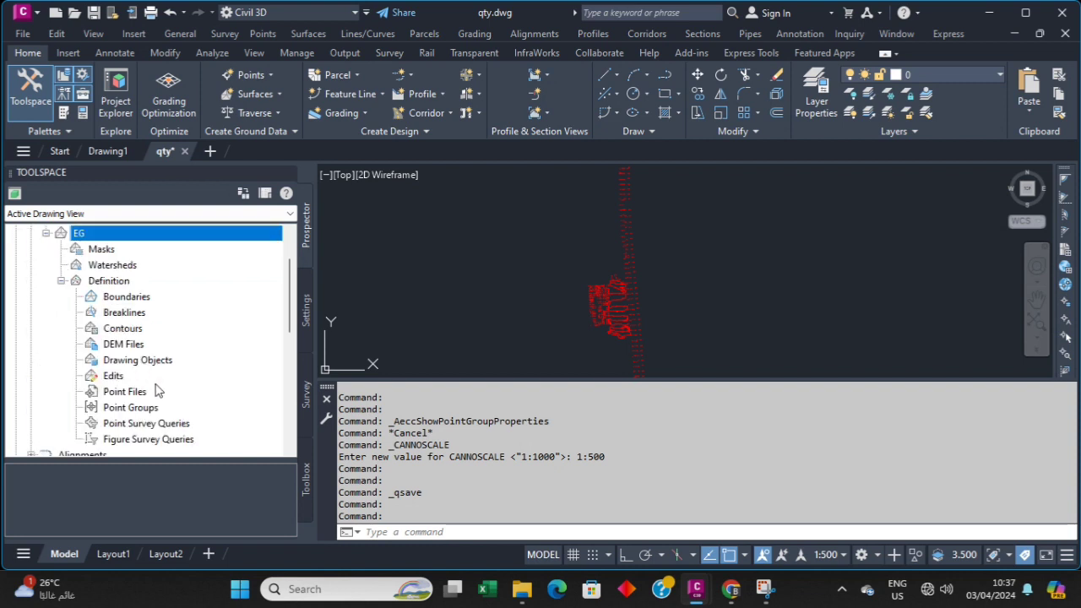
left_click(141, 409)
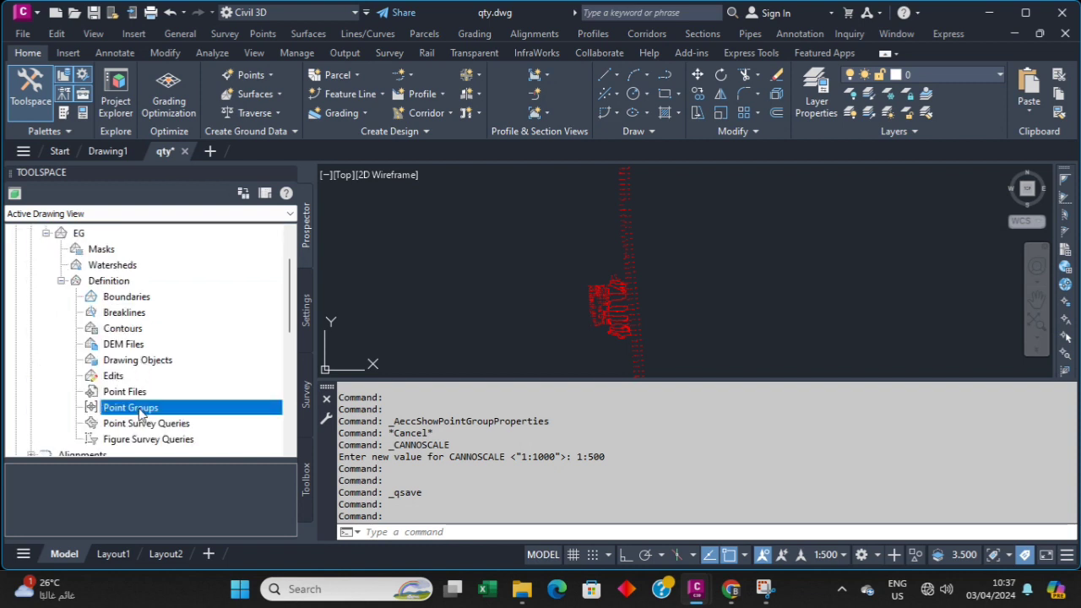
right_click(140, 413)
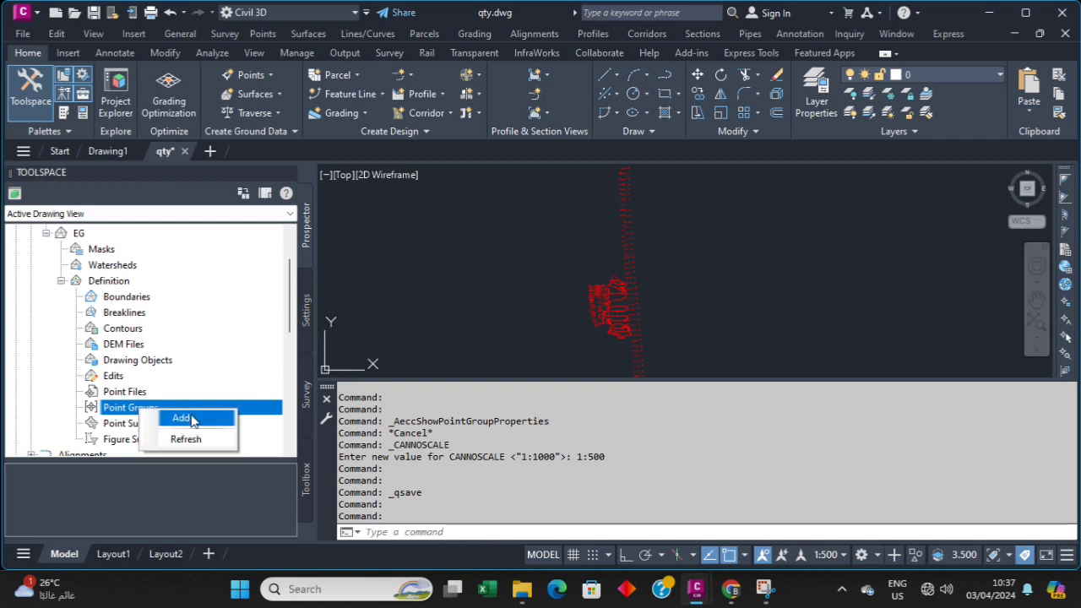
left_click(182, 418)
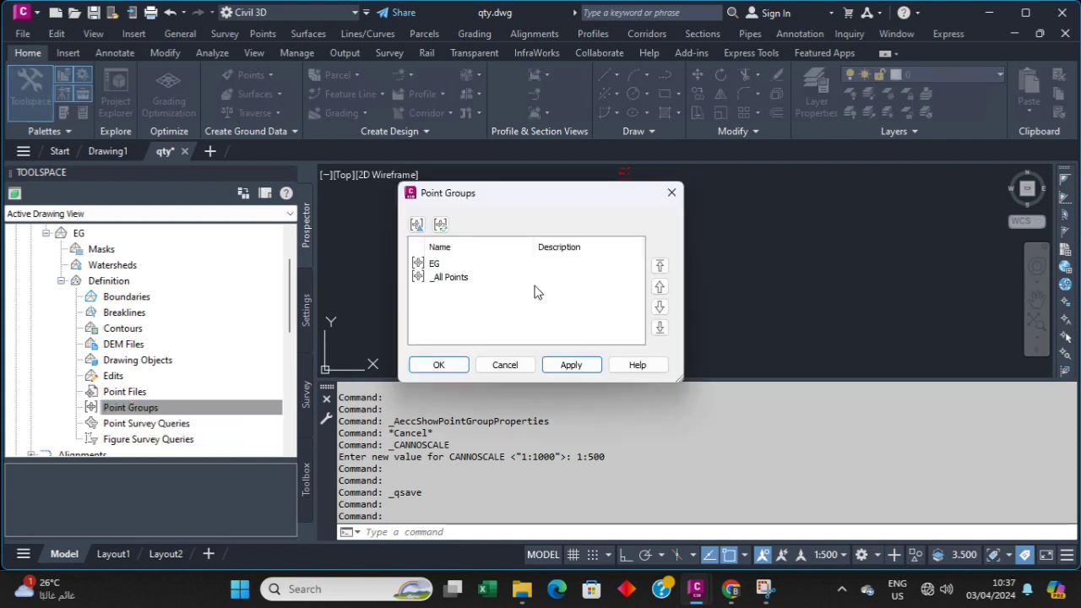
left_click(434, 265)
left_click(579, 365)
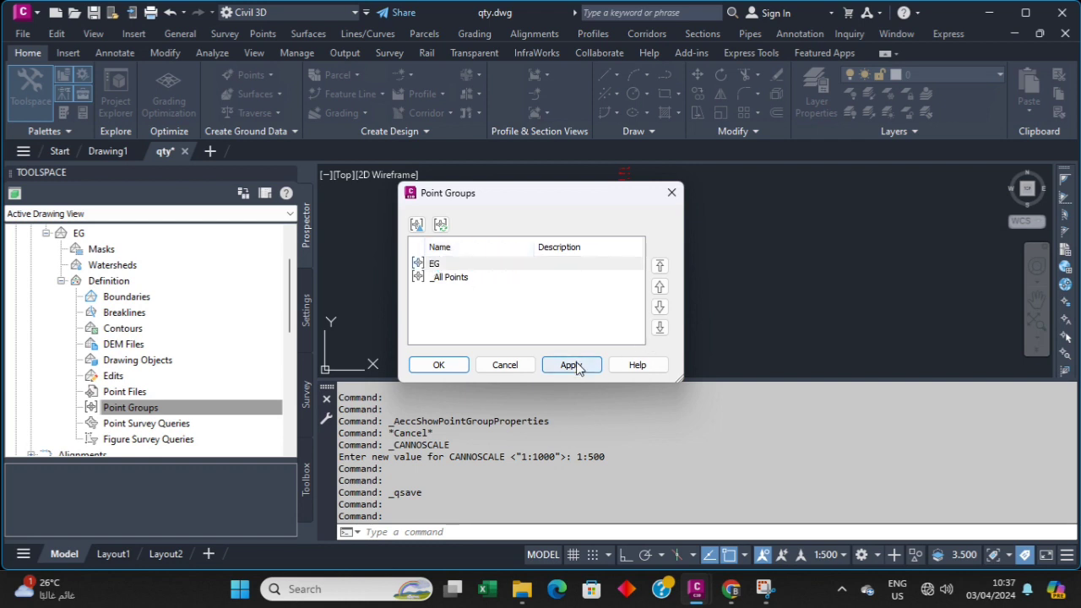
left_click(438, 367)
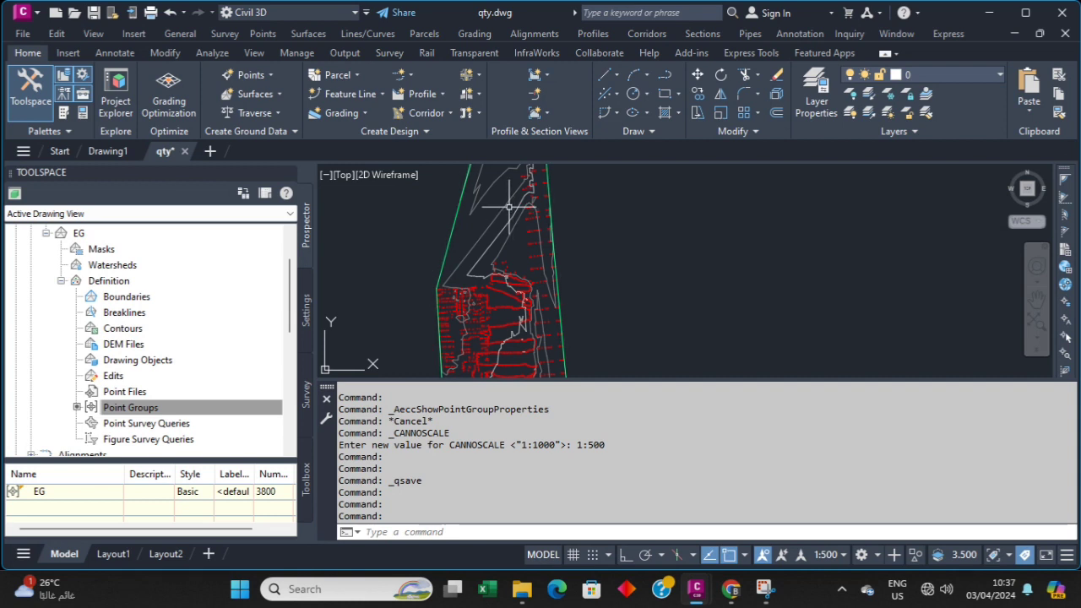
scroll(533, 291, "down", 2)
scroll(533, 292, "up", 2)
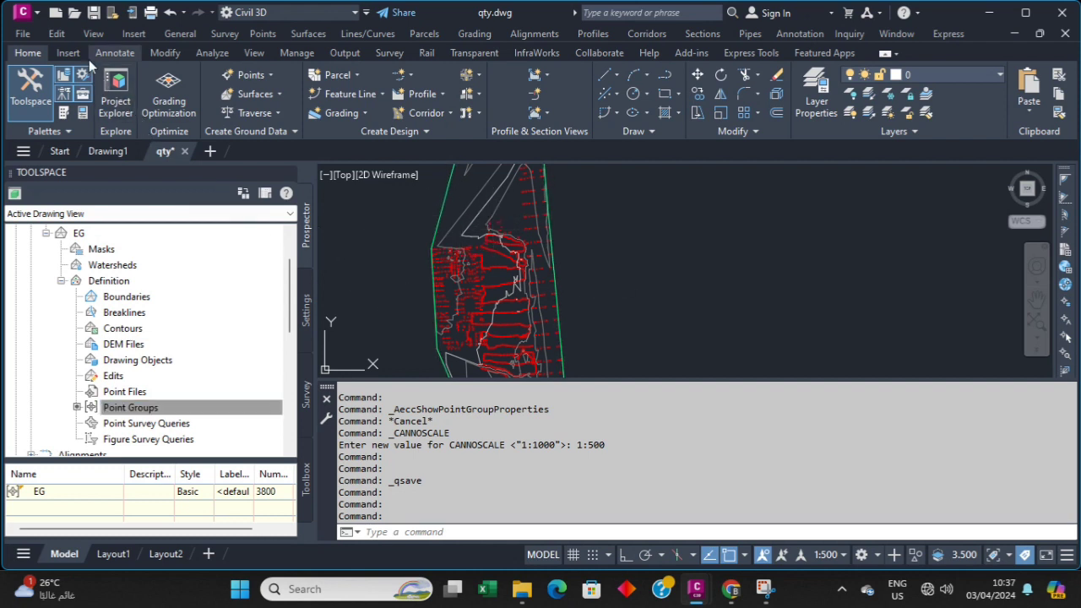
left_click(93, 15)
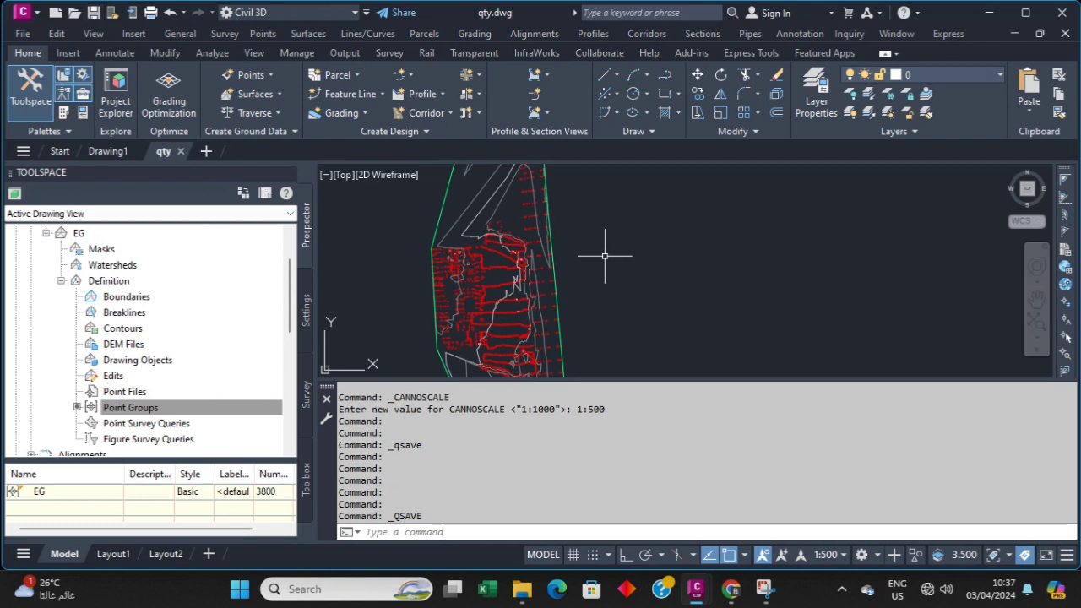
Paste the copied boundary line from the clipboard into the drawing at its original coordinates
scroll(620, 270, "down", 2)
scroll(573, 353, "up", 2)
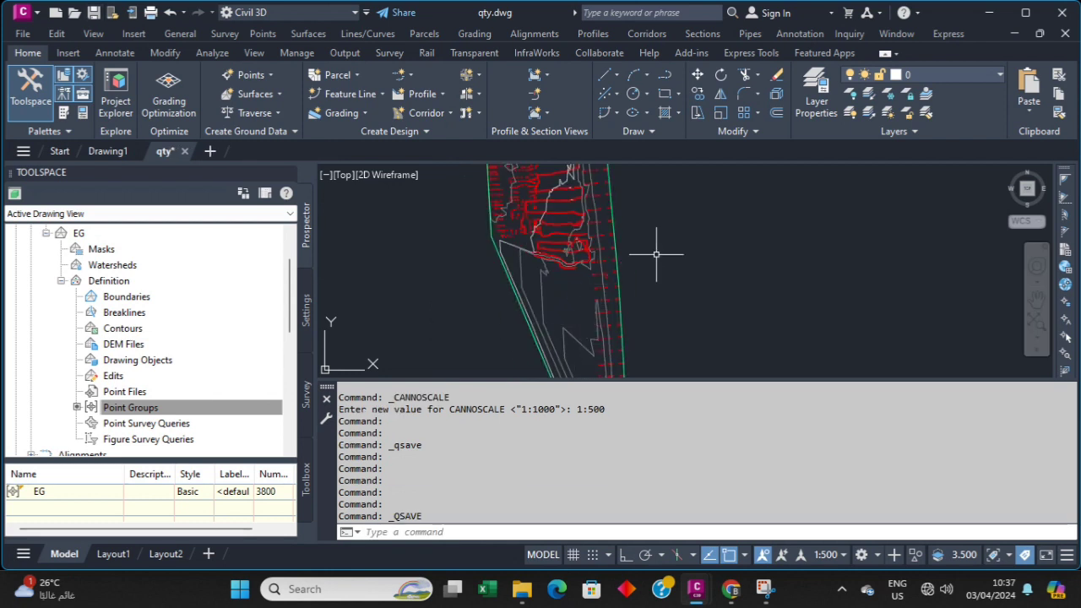
scroll(658, 244, "up", 2)
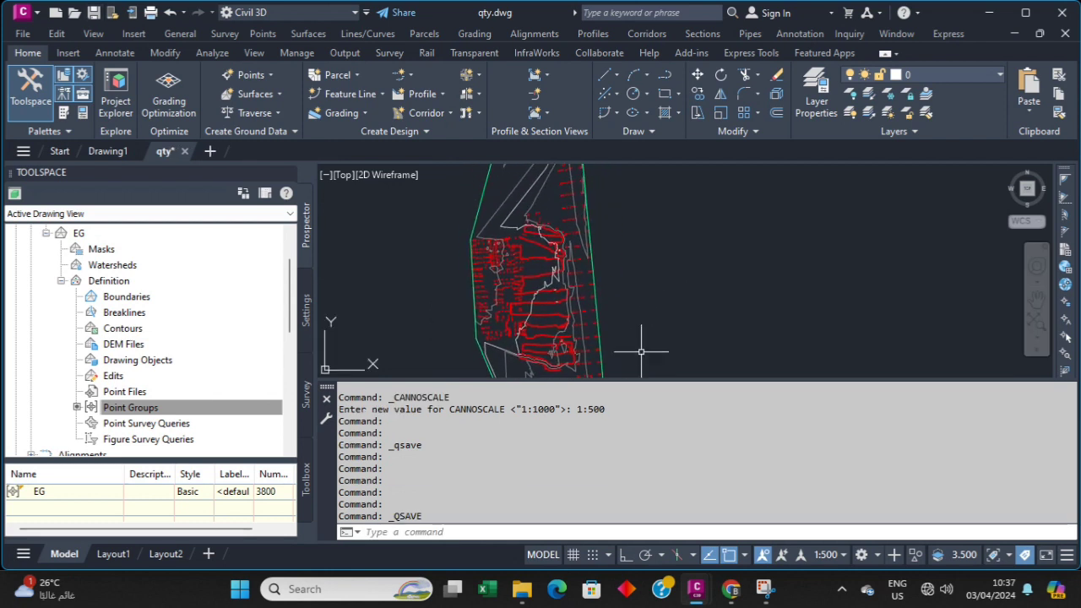
right_click(664, 244)
mouse_move(742, 311)
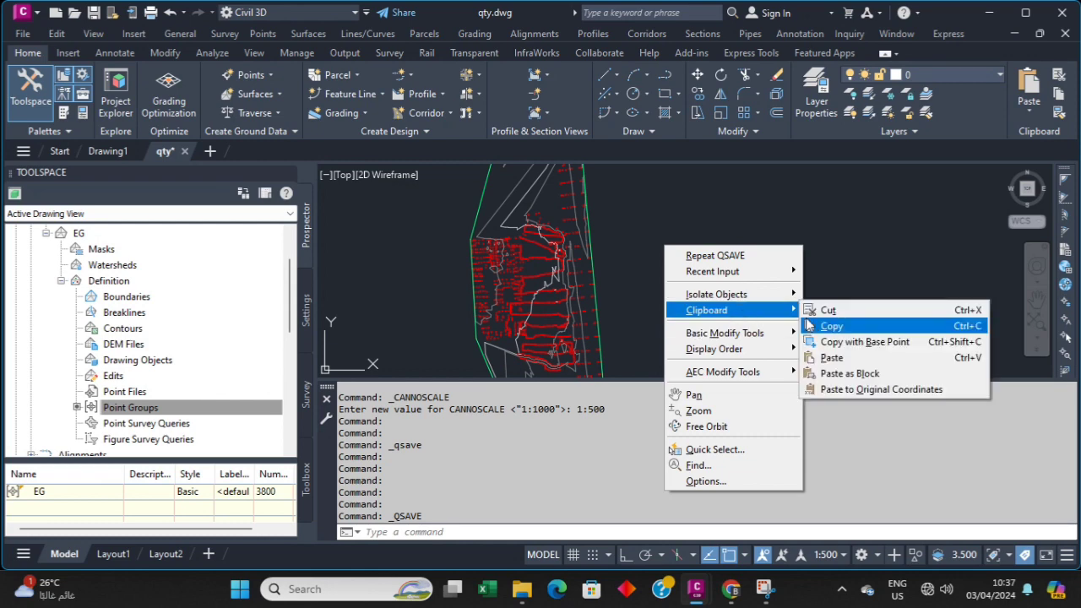
left_click(844, 389)
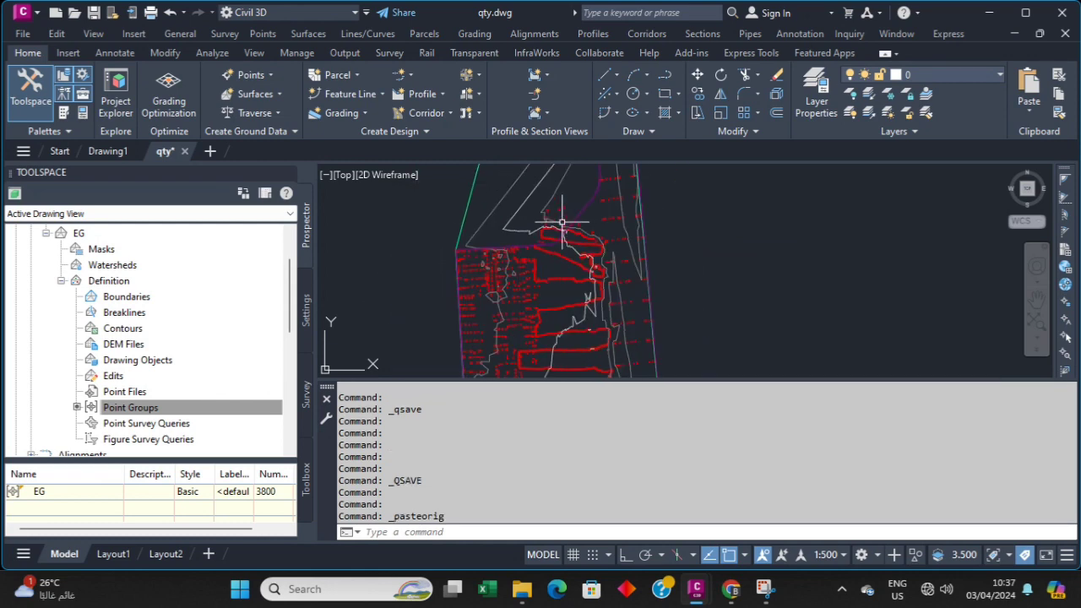
Add an outer, non-destructive boundary named BO to the EG surface from the pasted boundary line, and save the drawing
scroll(527, 316, "up", 6)
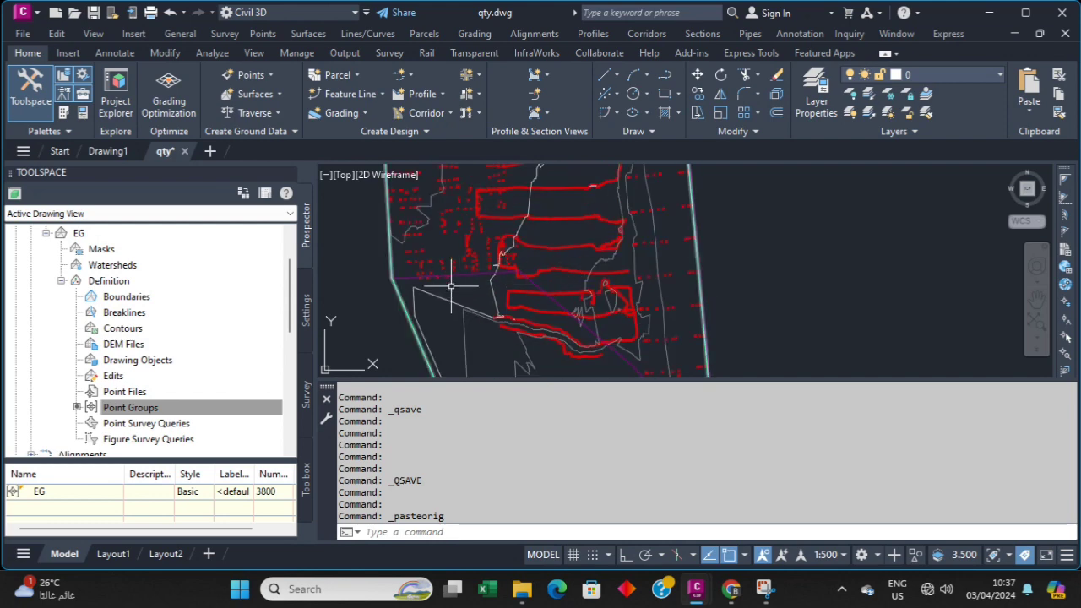
scroll(618, 284, "down", 6)
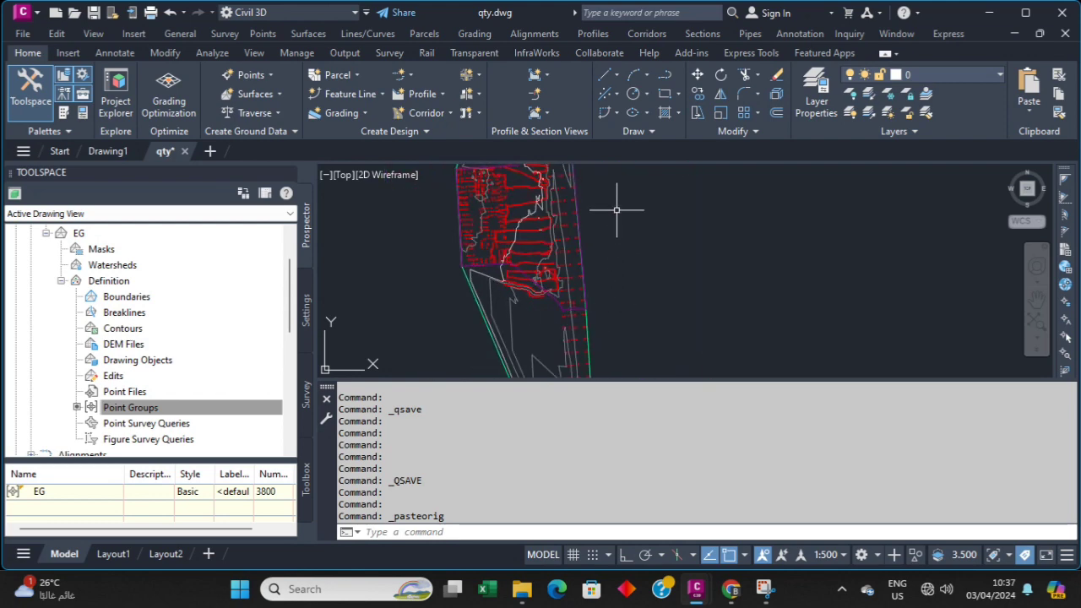
scroll(557, 232, "up", 3)
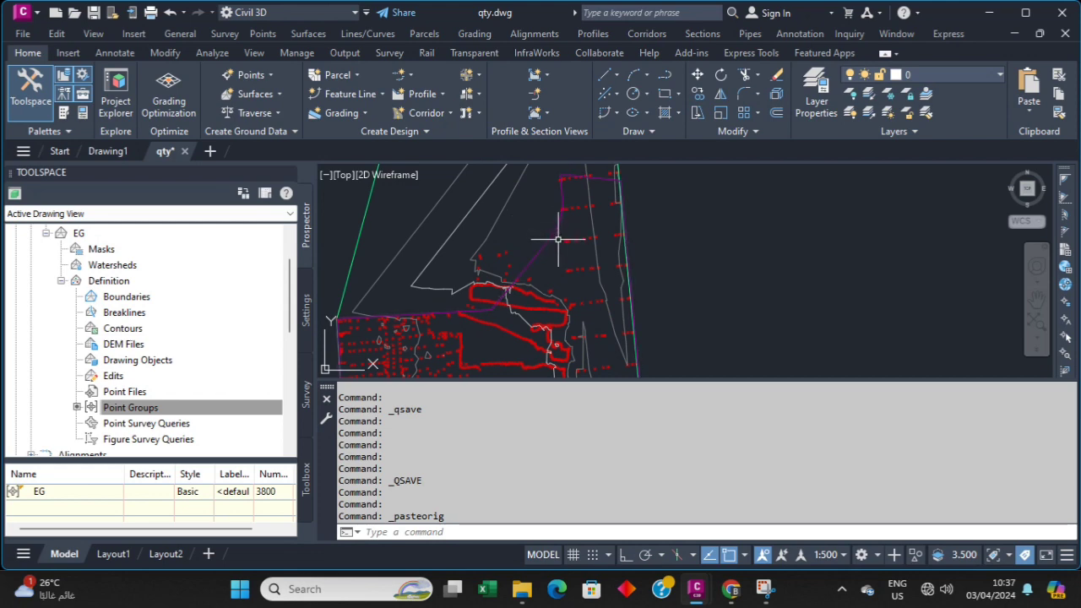
left_click(496, 219)
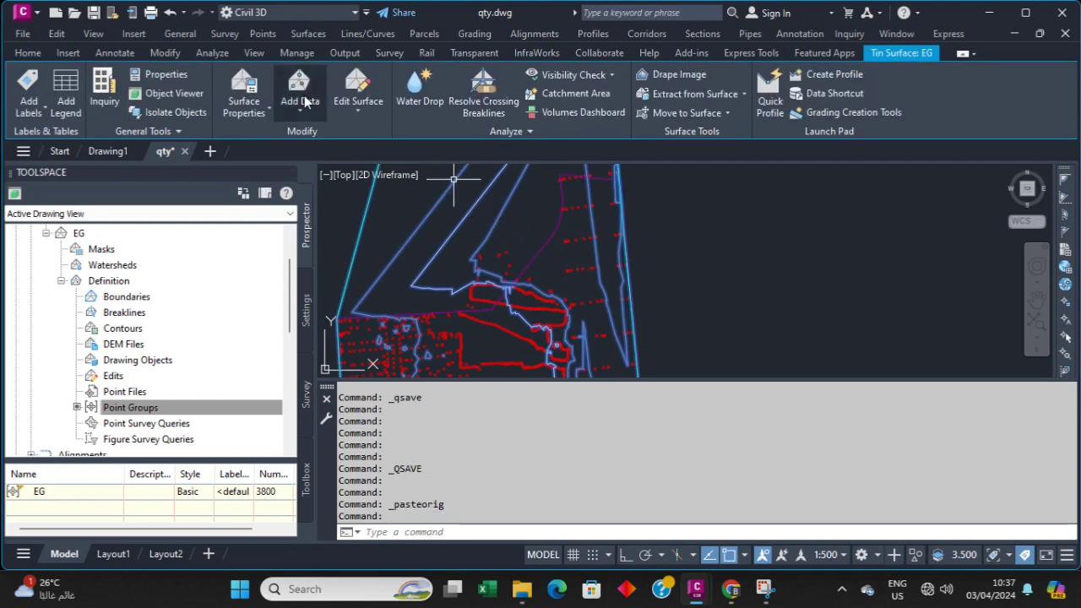
left_click(302, 95)
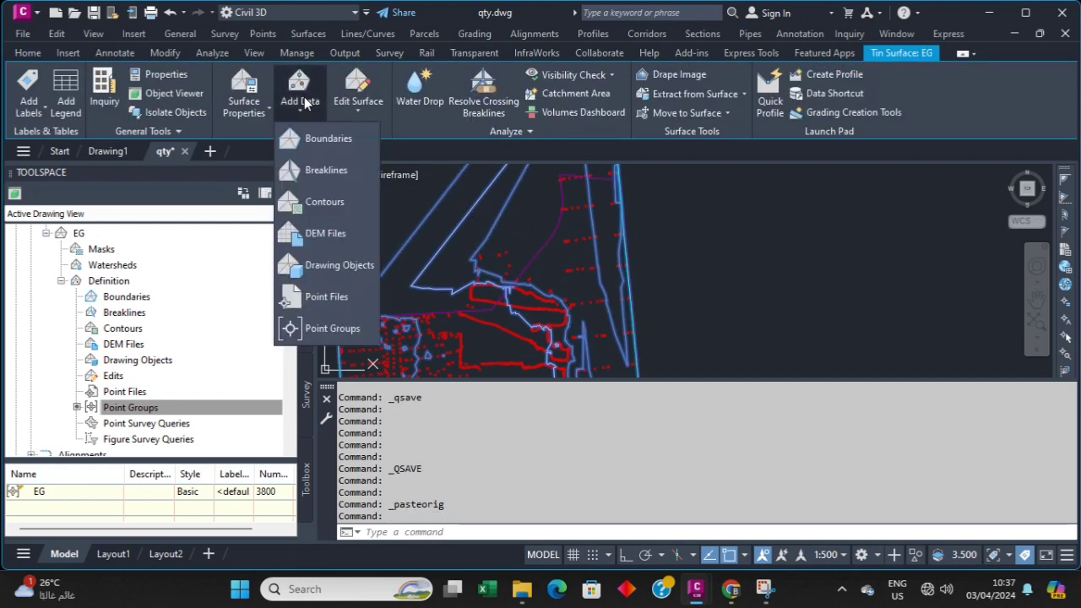
left_click(326, 142)
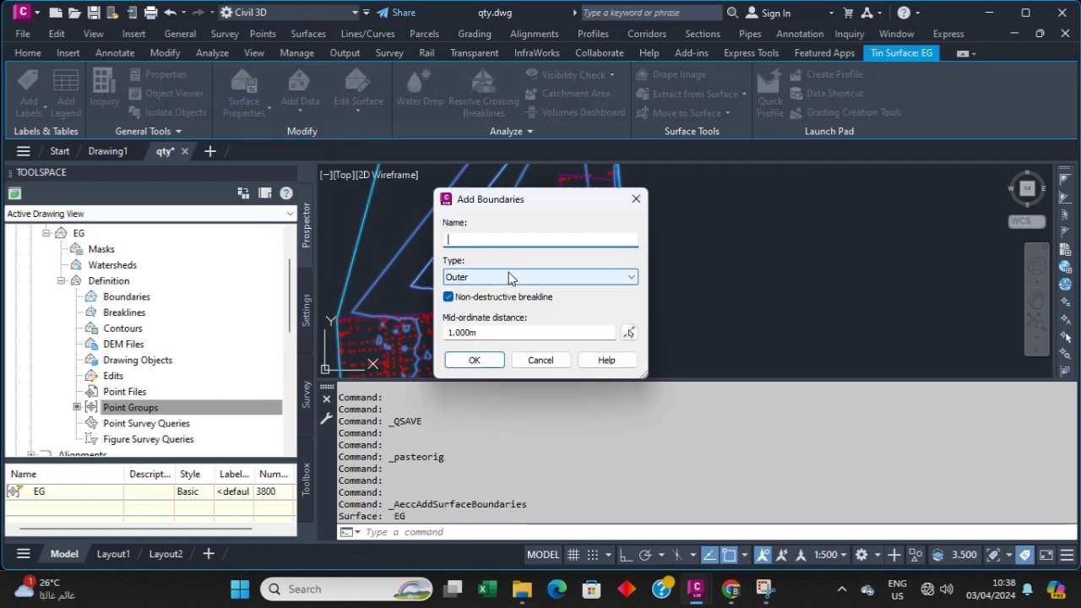
type("BO-1")
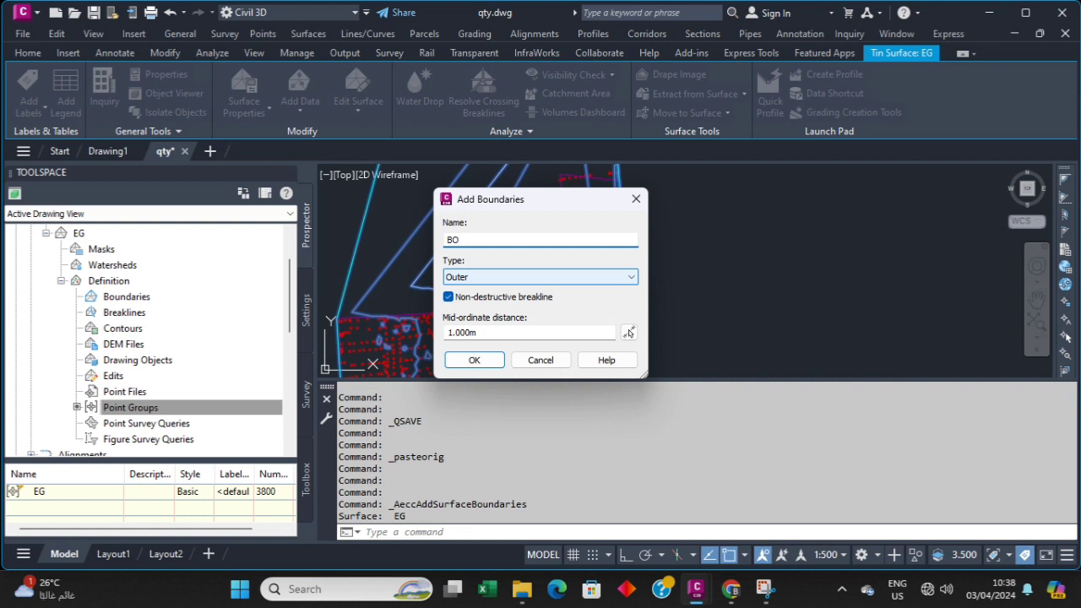
left_click(474, 361)
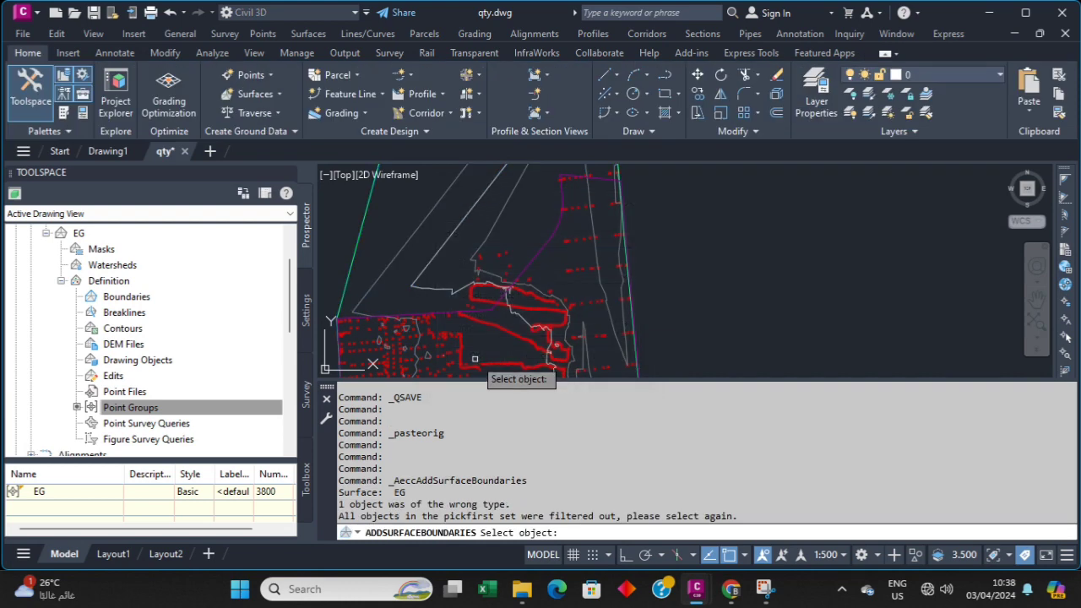
left_click(529, 258)
scroll(524, 245, "down", 4)
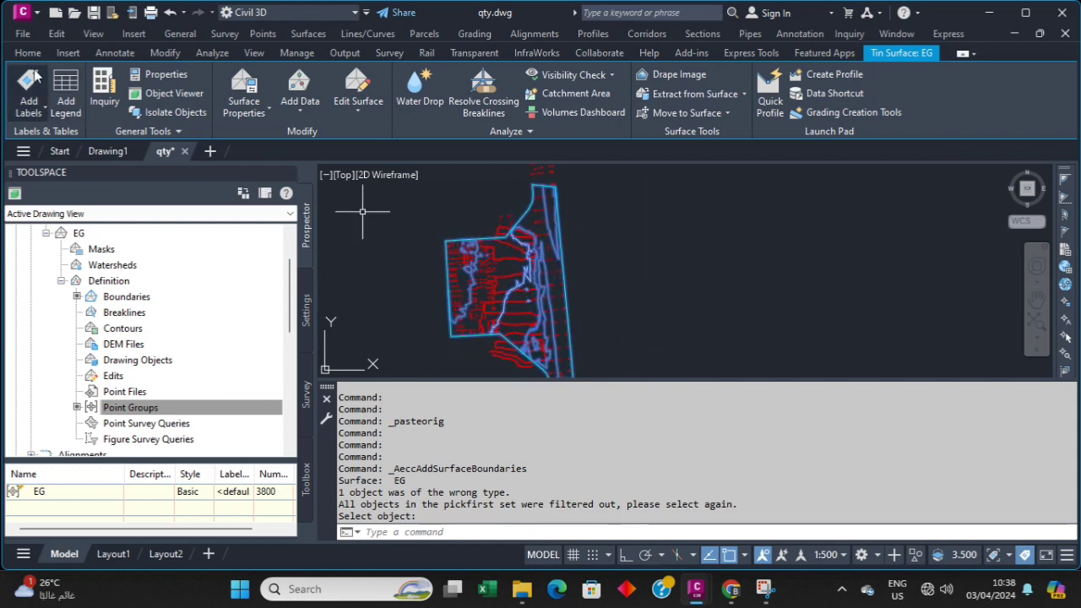
left_click(94, 13)
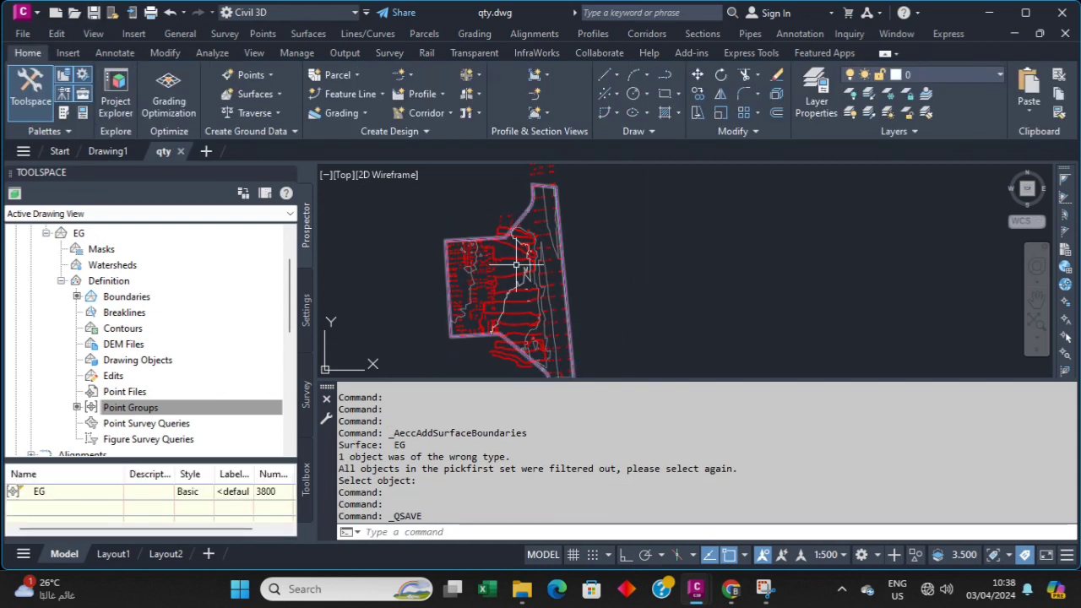
scroll(504, 254, "up", 3)
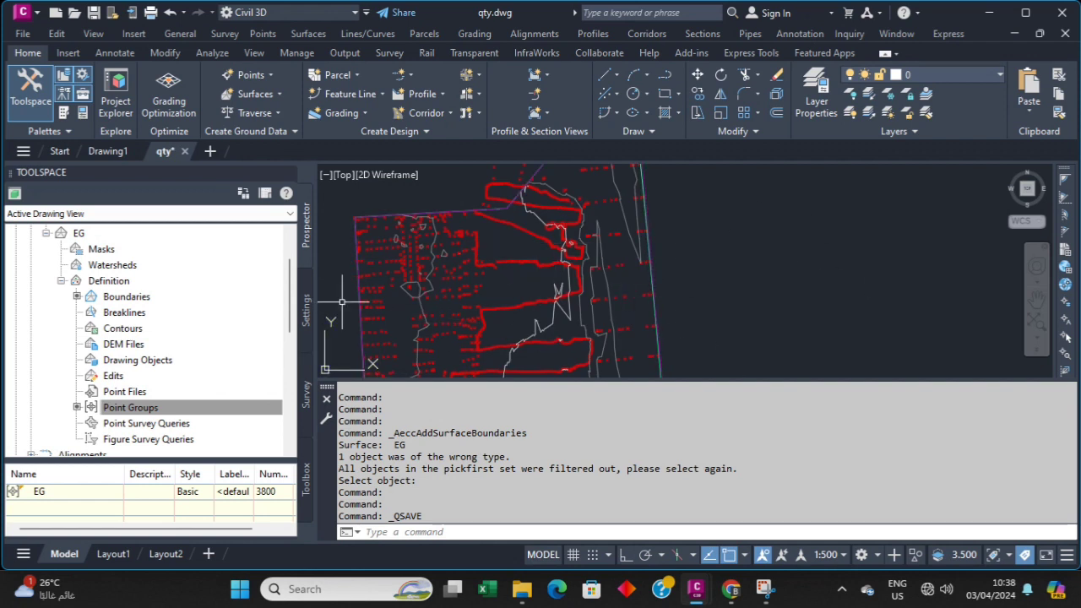
left_click(130, 408)
right_click(152, 413)
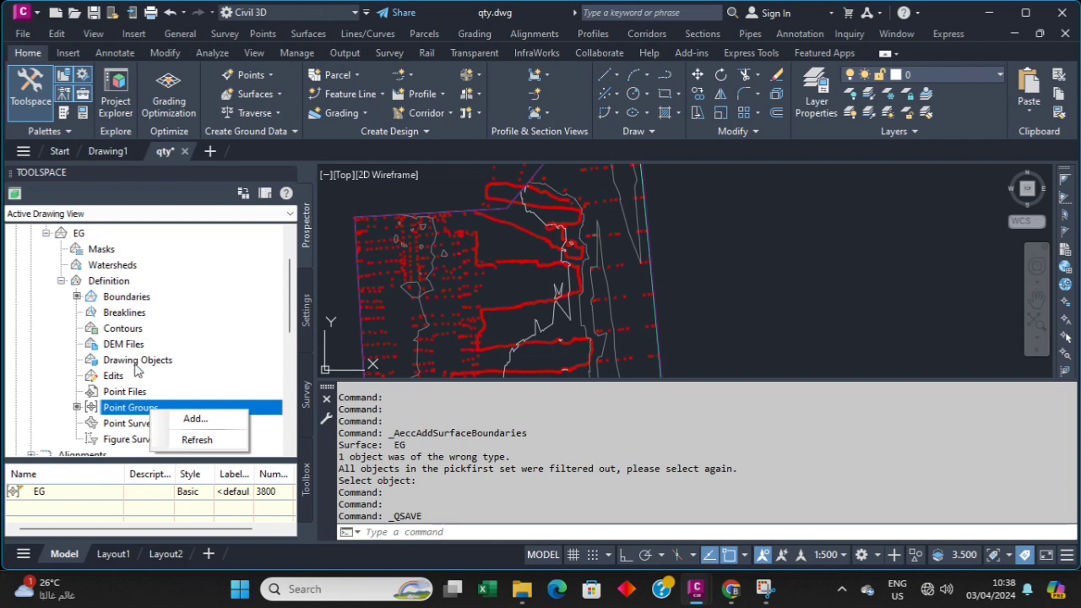
left_click(752, 252)
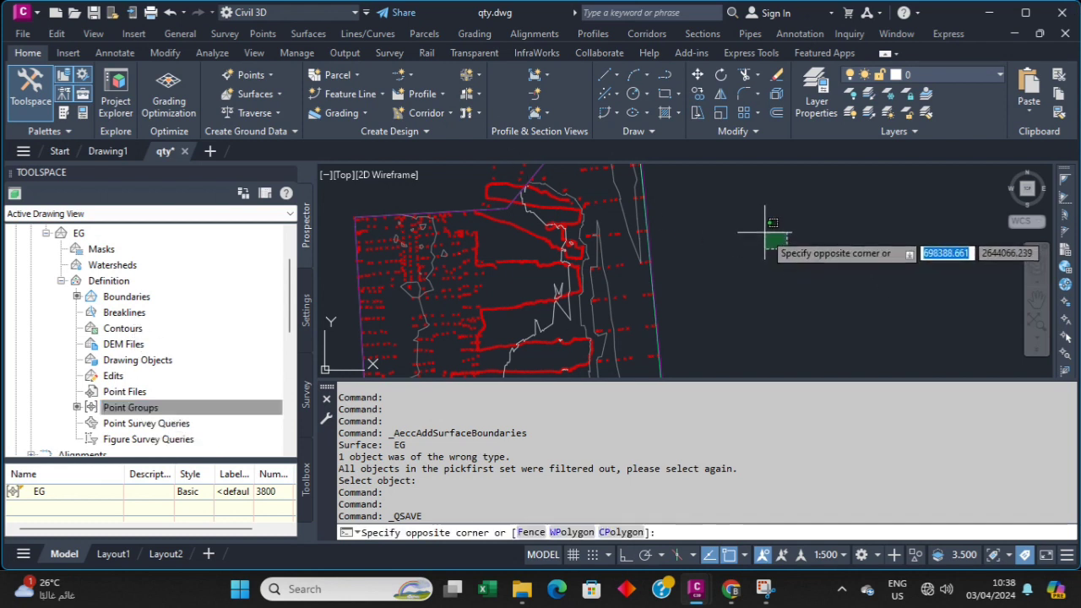
scroll(109, 273, "up", 2)
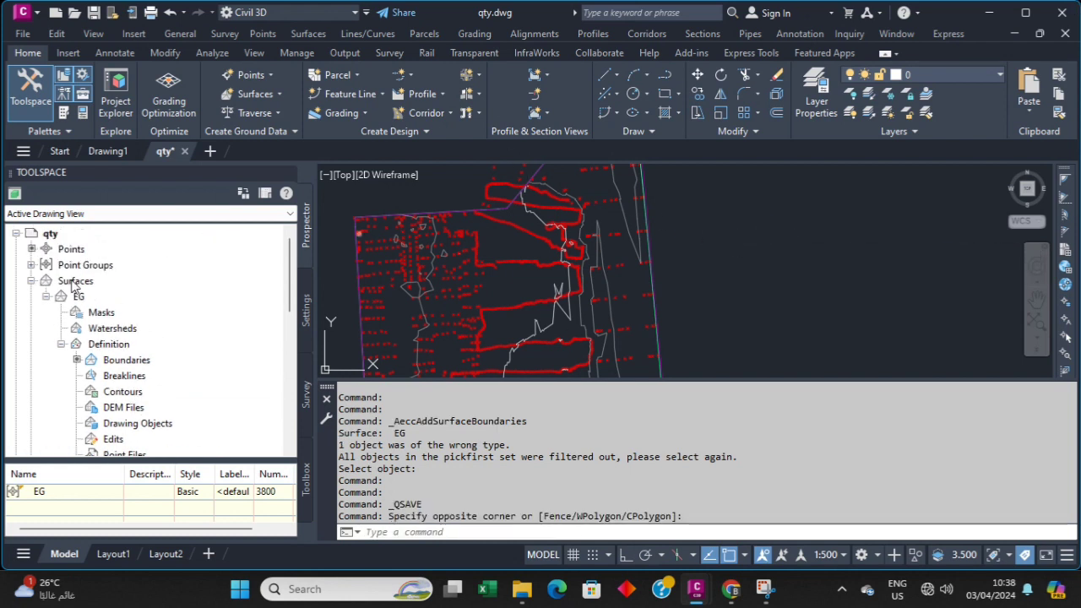
left_click(94, 266)
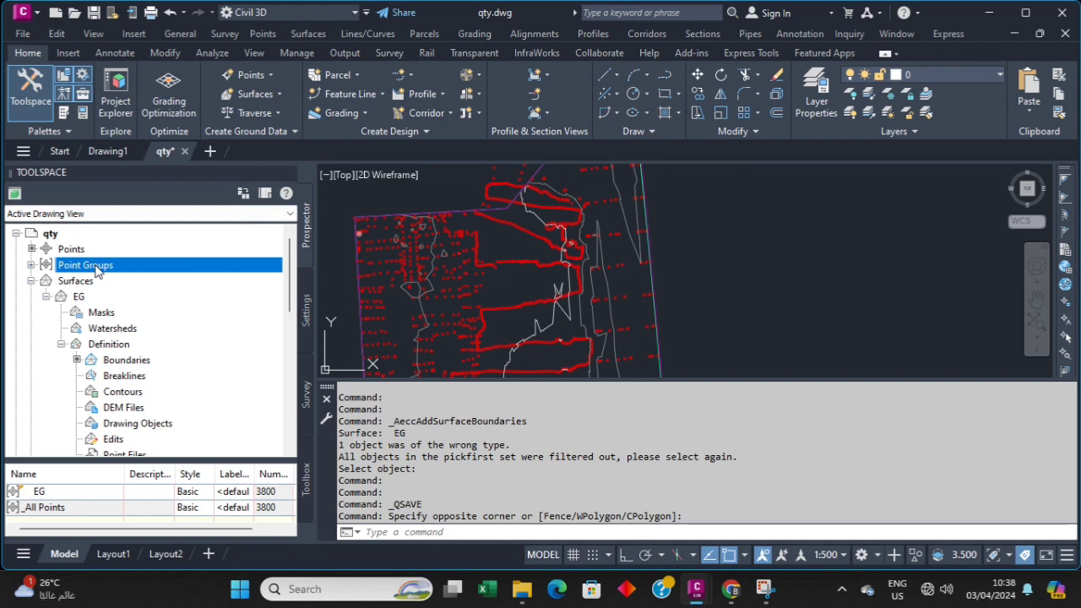
right_click(97, 269)
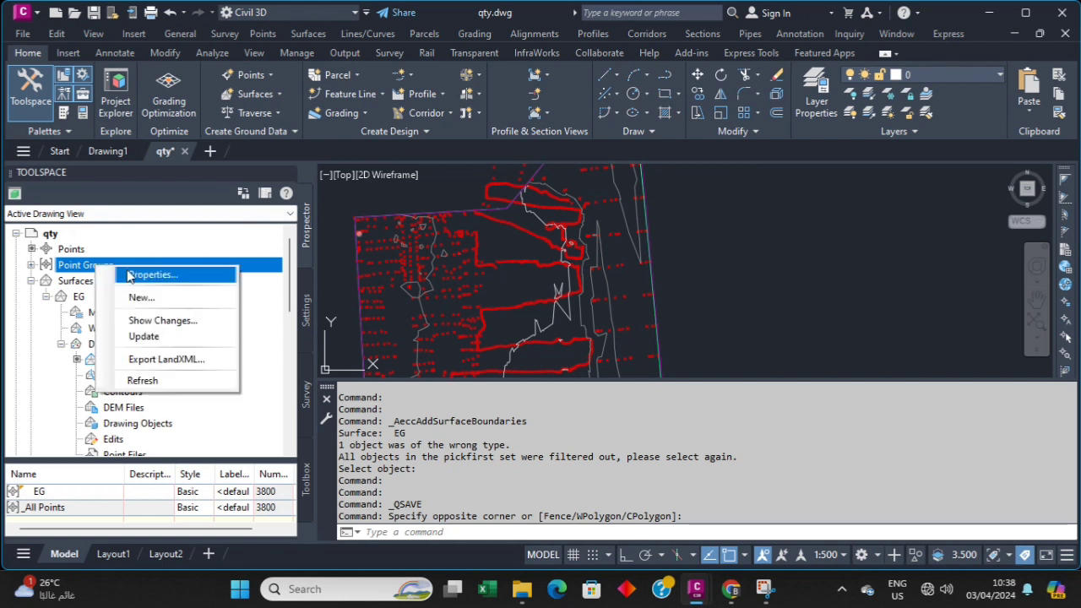
left_click(69, 250)
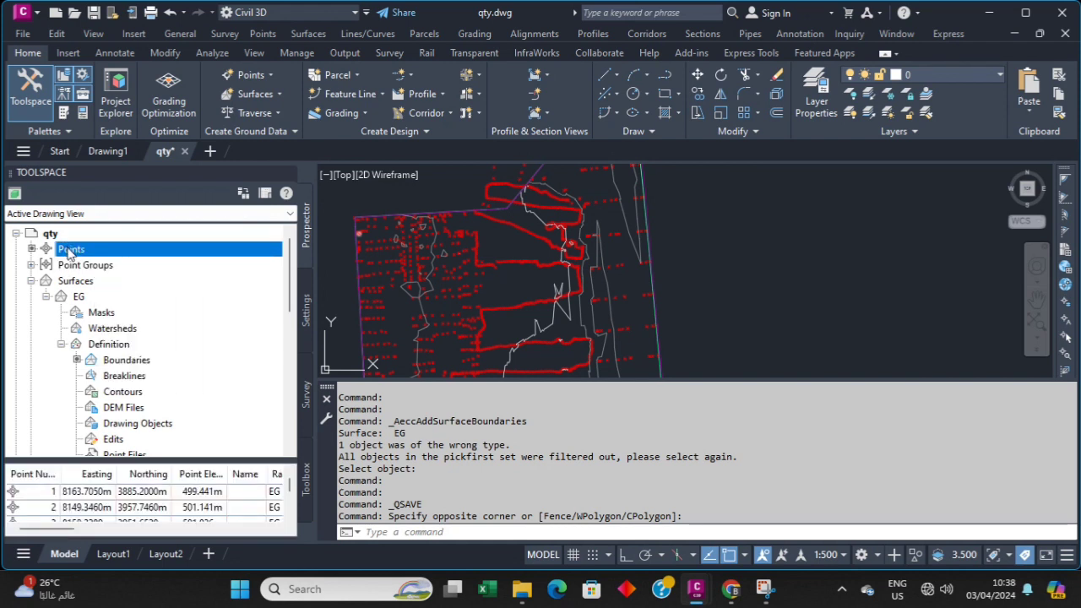
left_click(89, 265)
right_click(100, 267)
left_click(135, 273)
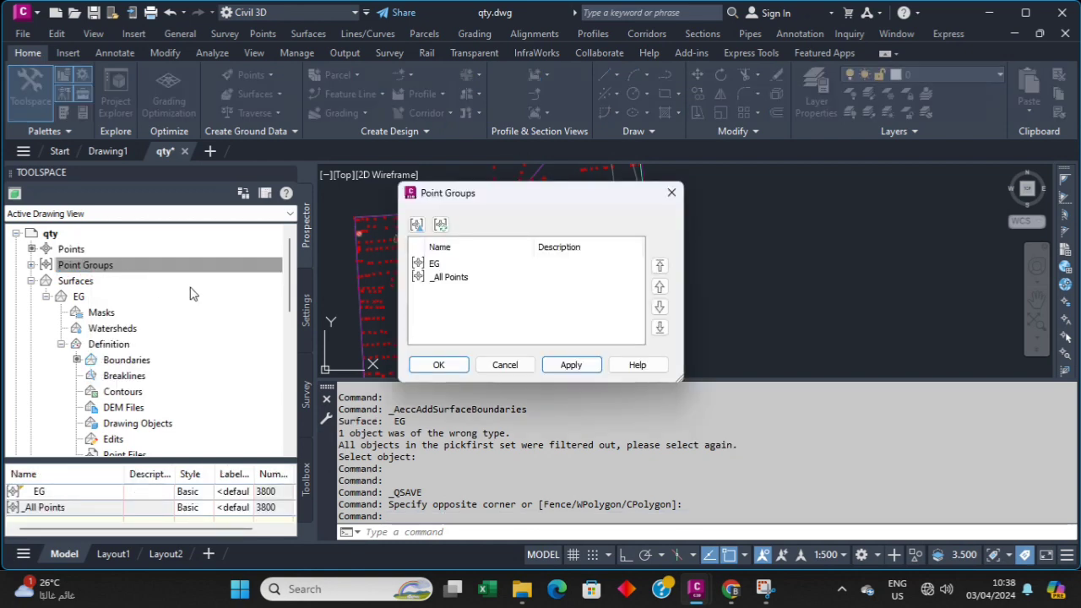
left_click(504, 365)
right_click(69, 251)
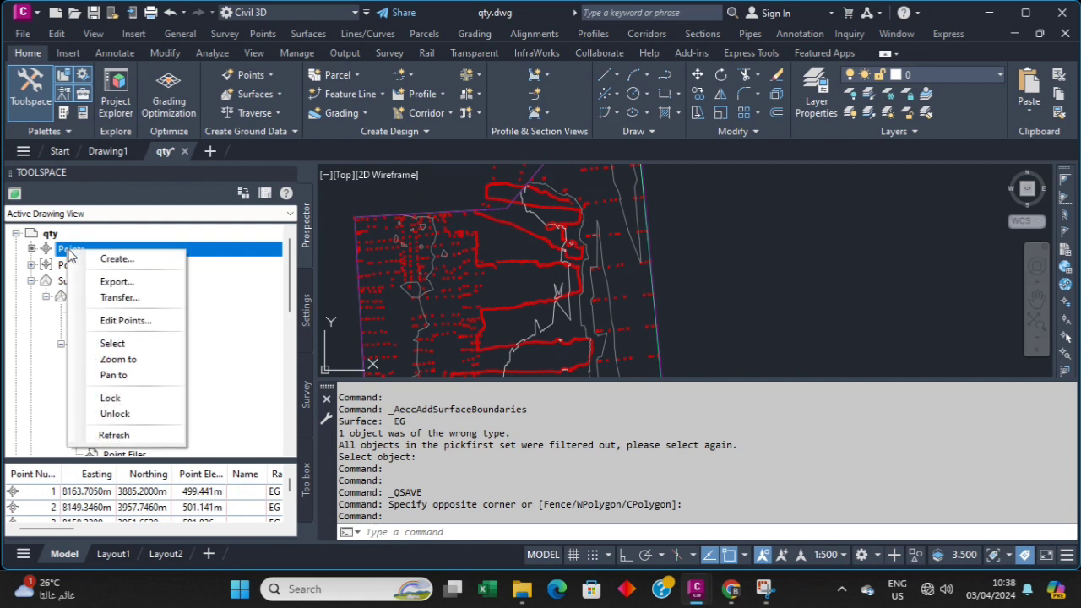
left_click(48, 267)
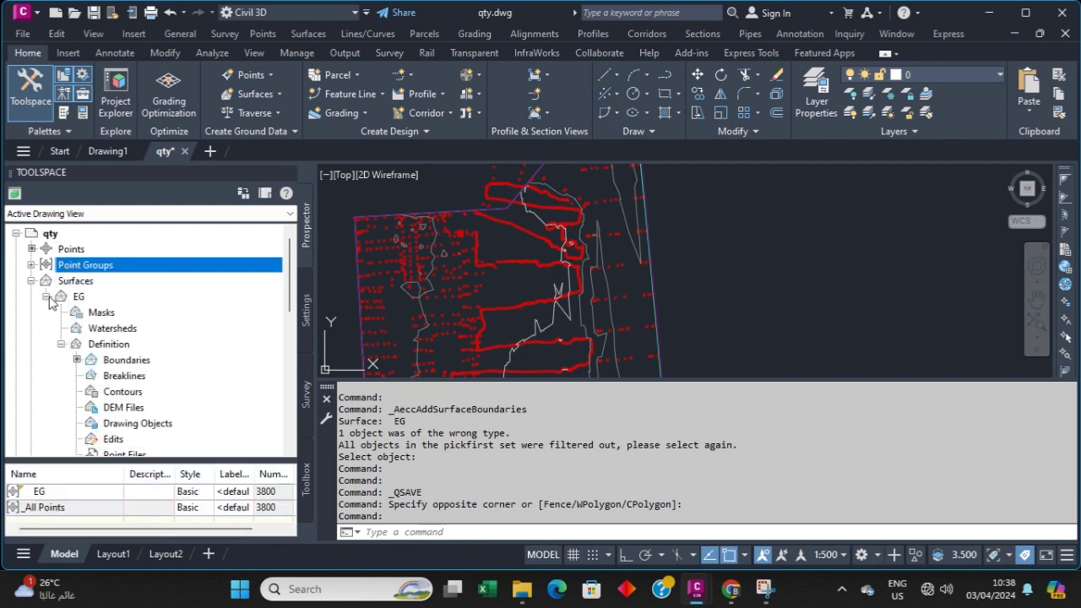
Set the EG point group's default point style to <none> and save the drawing
left_click(48, 297)
left_click(31, 281)
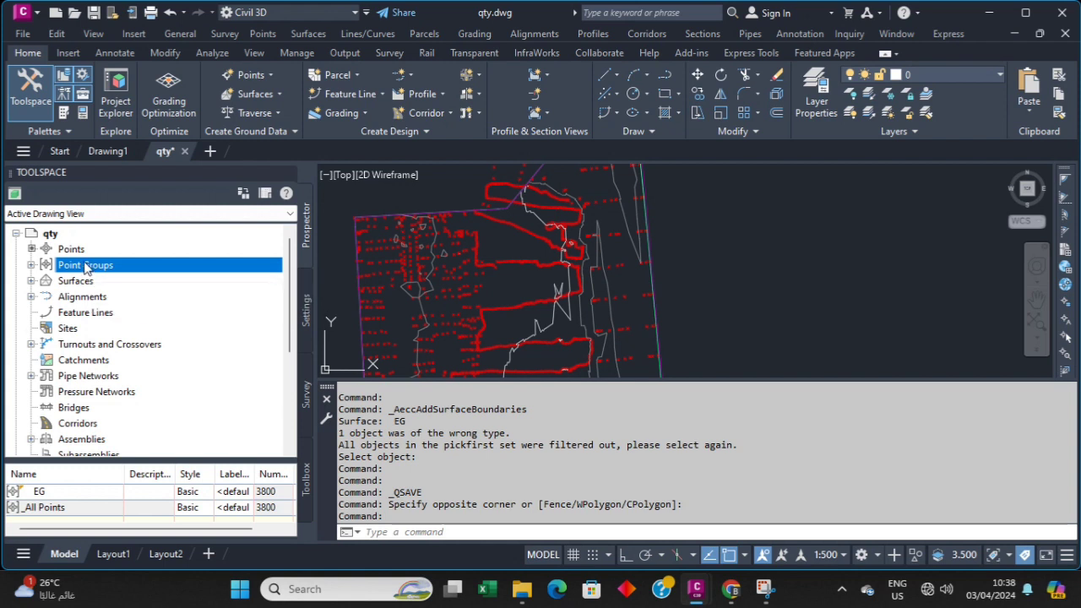
left_click(32, 264)
left_click(98, 282)
right_click(118, 287)
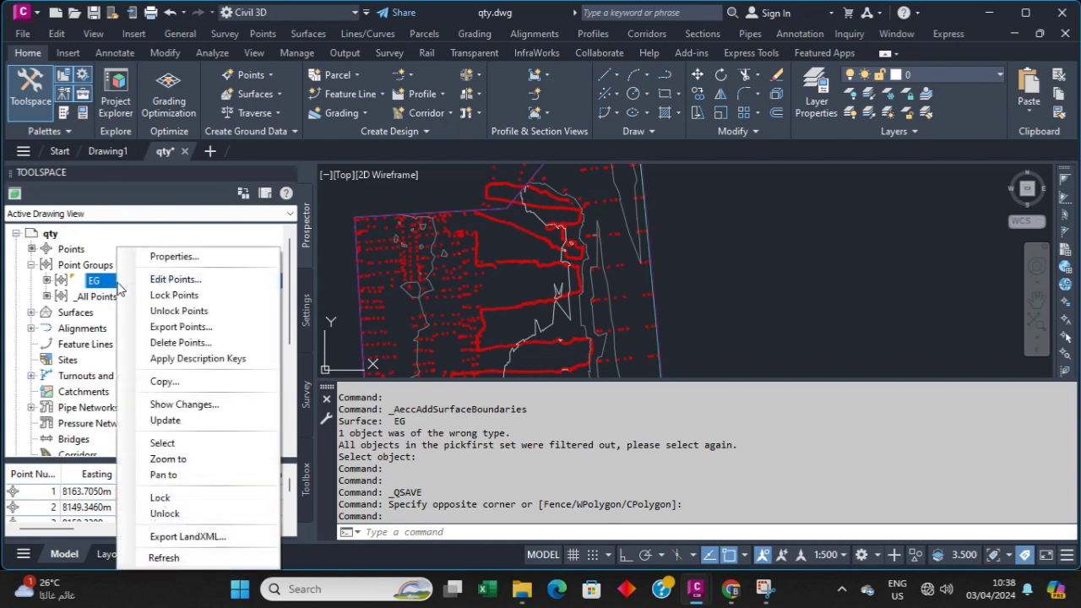
left_click(187, 258)
left_click(519, 305)
left_click(547, 309)
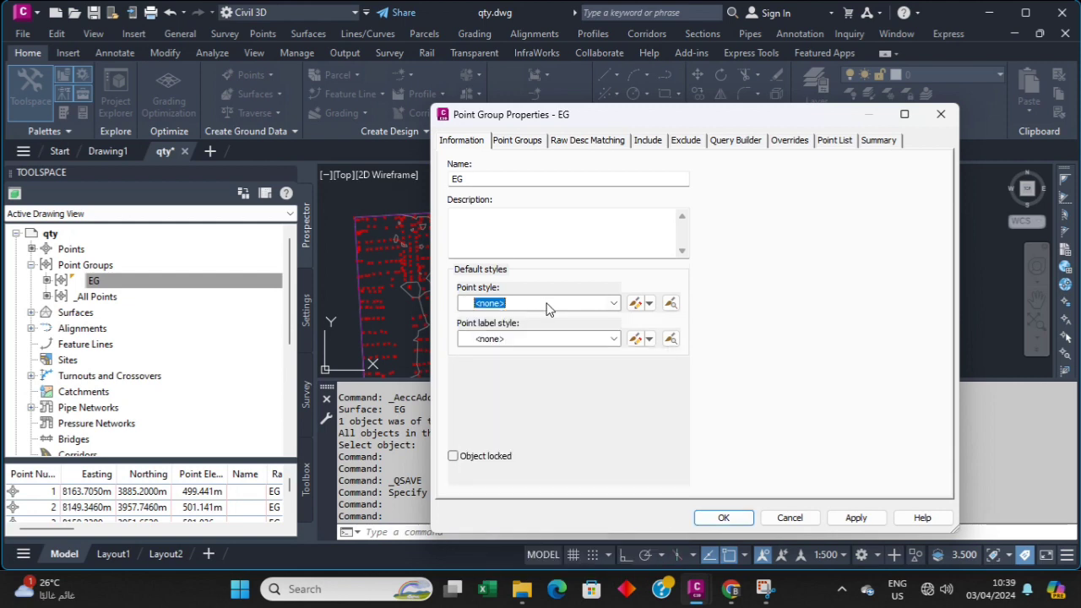
left_click(855, 517)
left_click(741, 519)
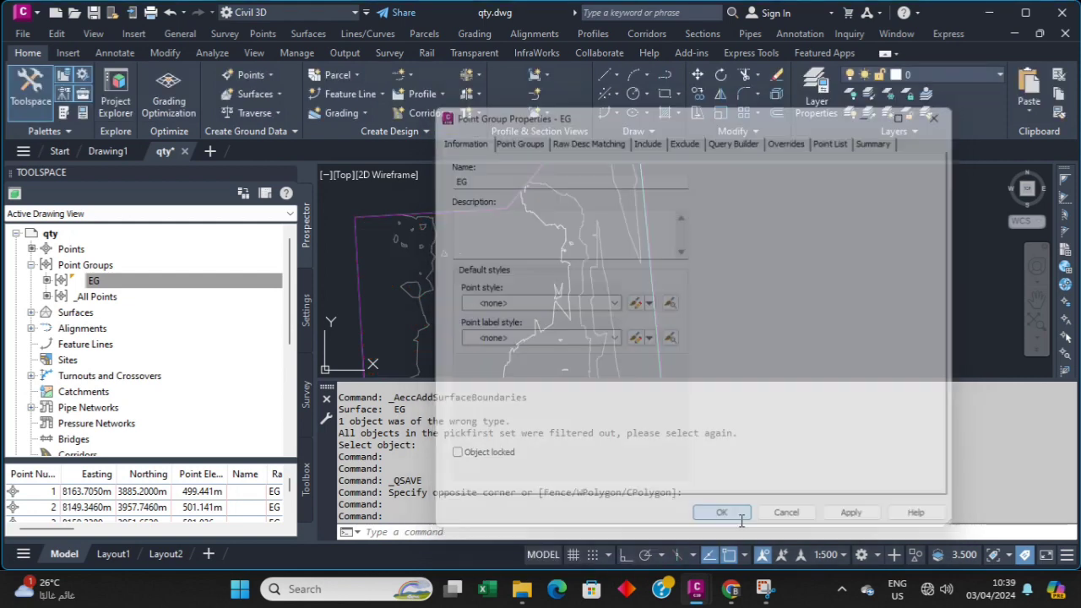
scroll(507, 220, "down", 5)
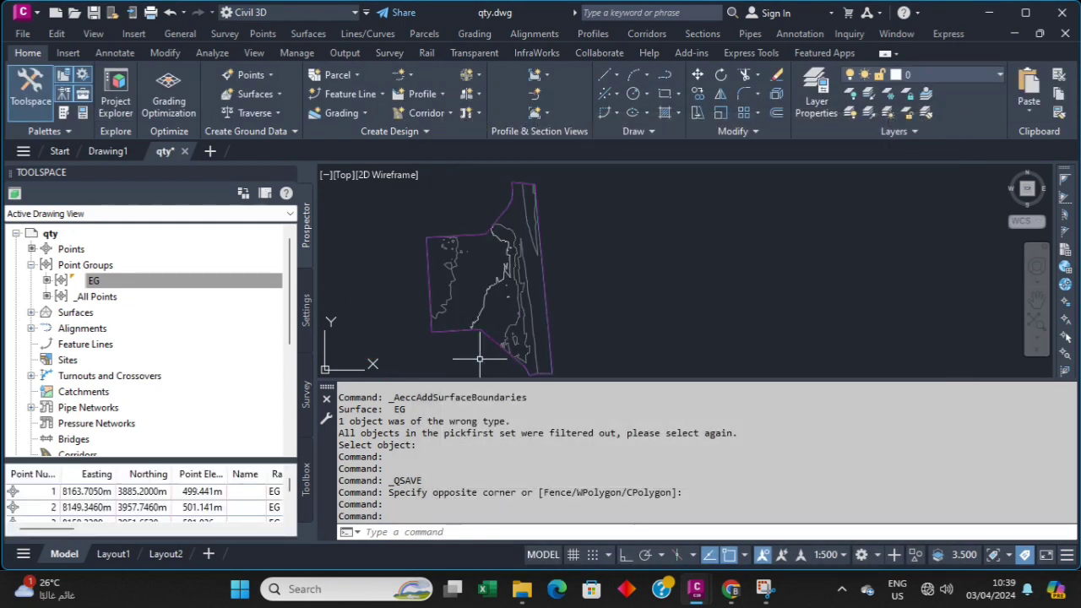
scroll(479, 359, "up", 4)
scroll(474, 314, "down", 3)
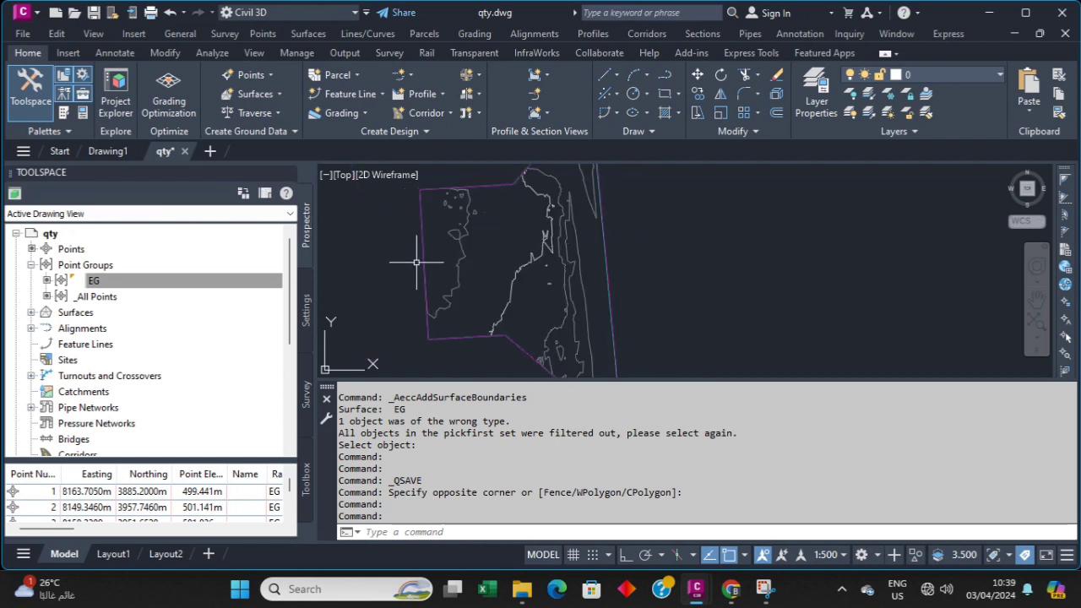
key("ctrl+s")
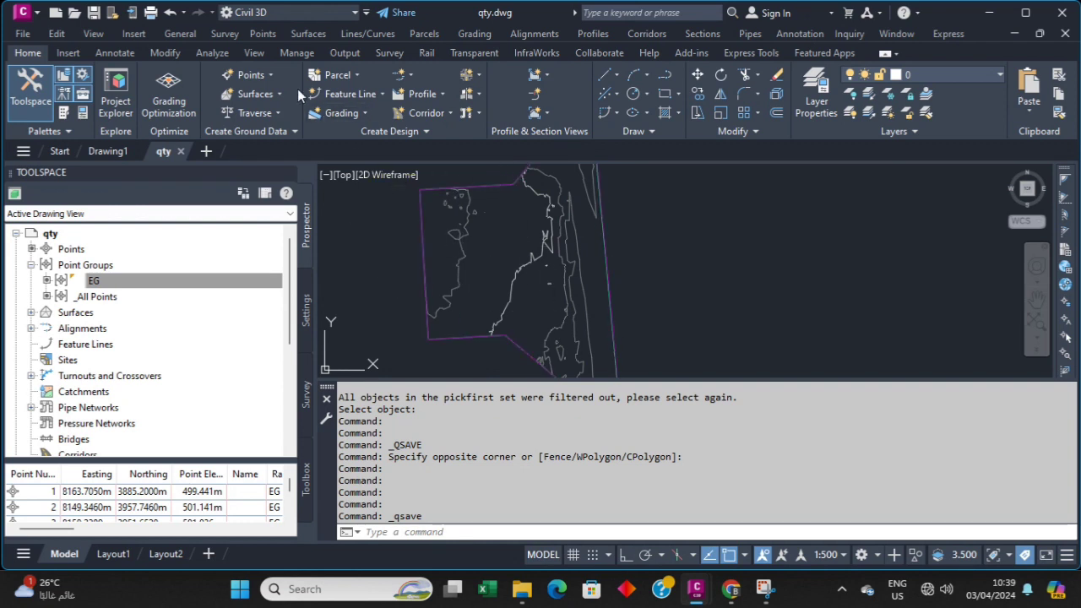
Begin a point import from the FG NEW text file using the PENZD (space delimited) format
left_click(268, 32)
mouse_move(346, 191)
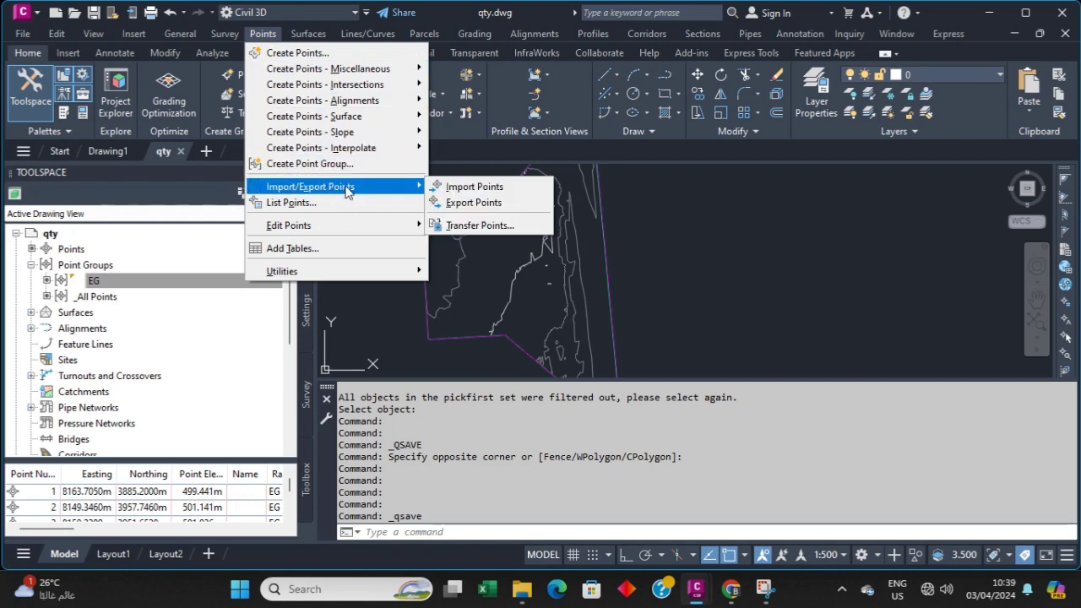
left_click(514, 187)
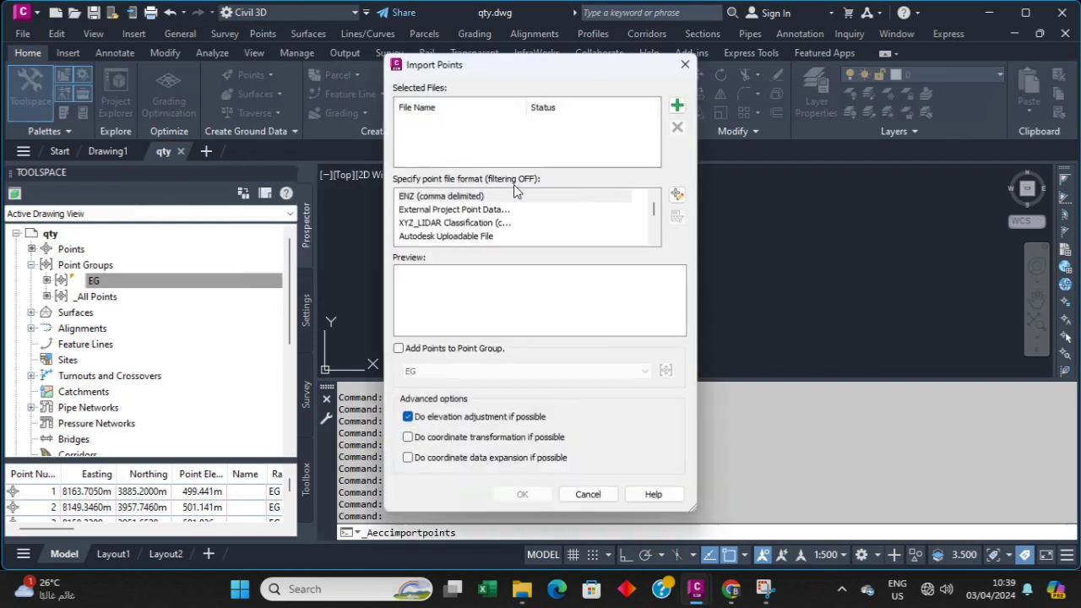
left_click(680, 103)
left_click(424, 177)
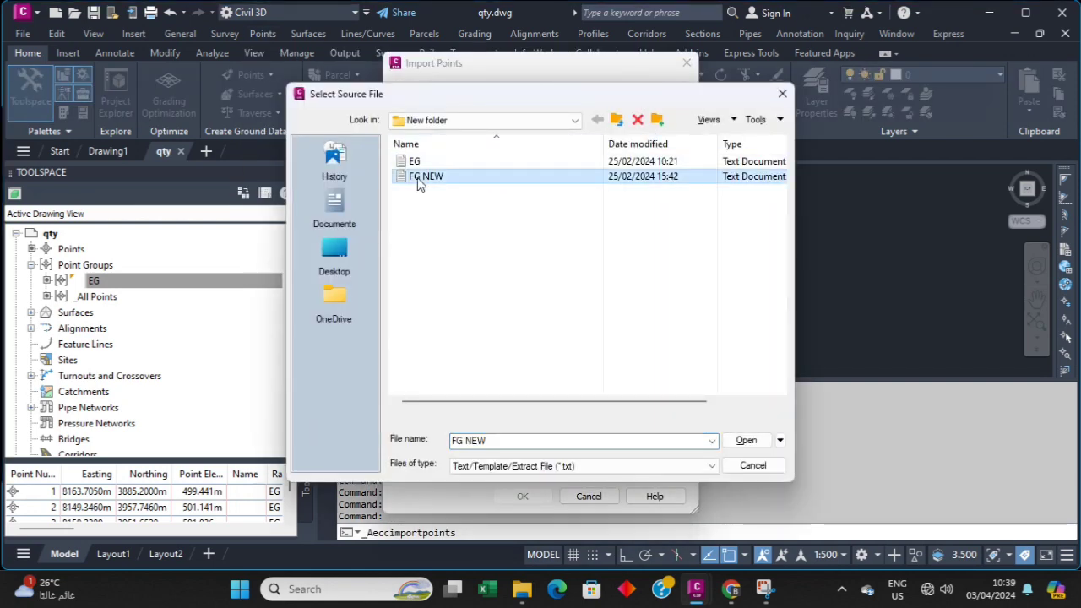
left_click(747, 440)
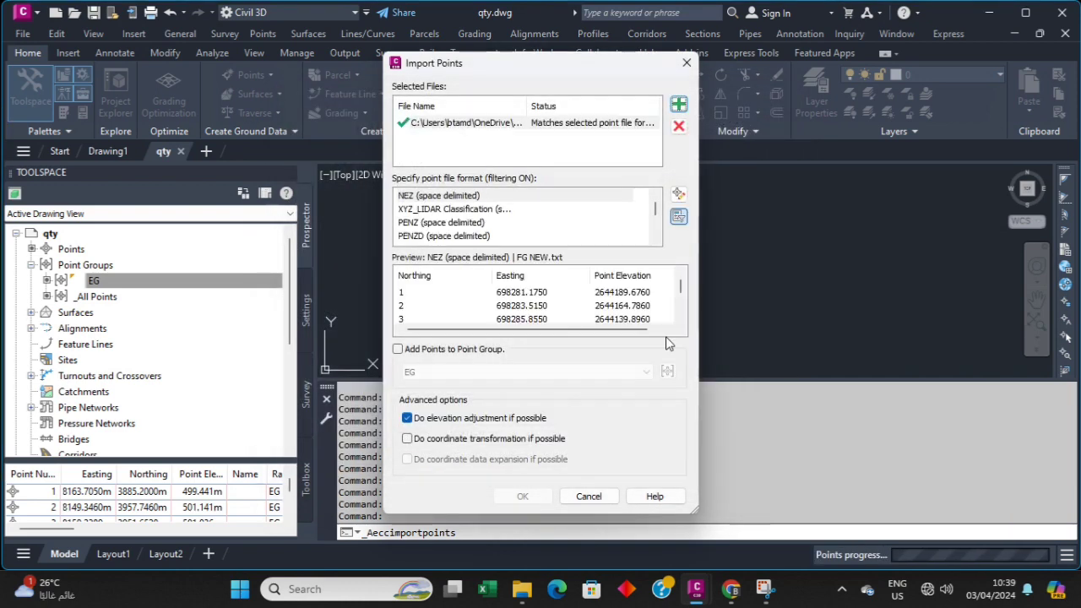
left_click(445, 236)
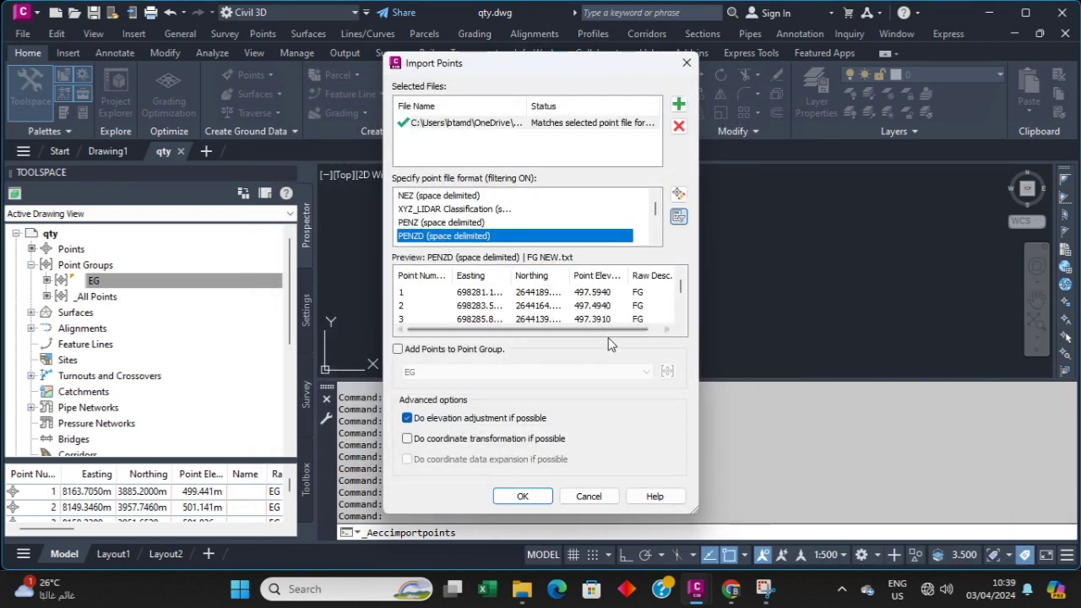
Import the FG NEW points into a new point group named FG, resolving all duplicate point numbers with the next point number
left_click(438, 351)
left_click(668, 372)
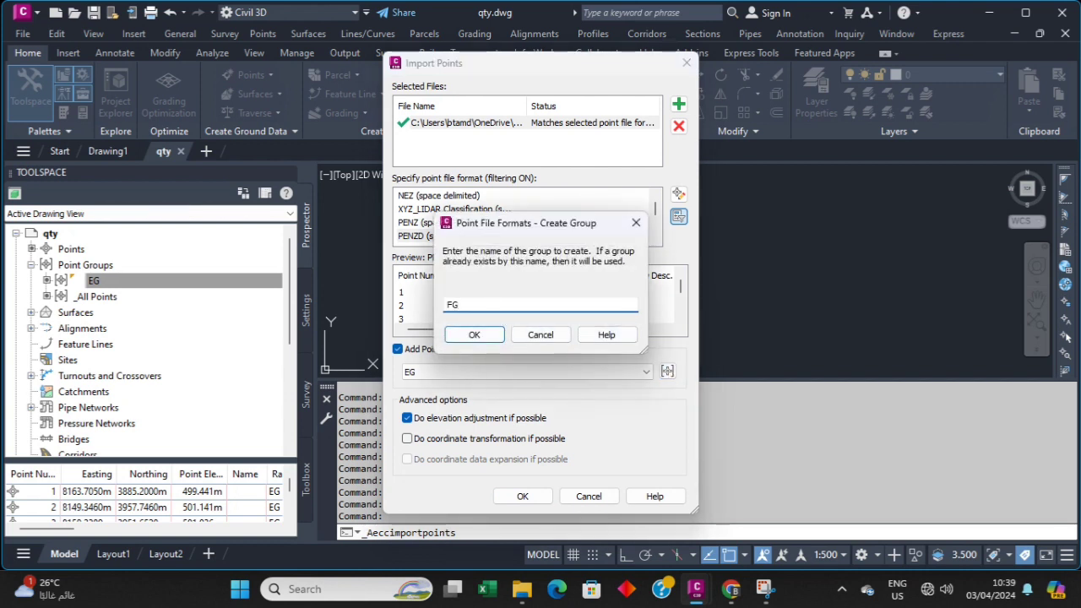
left_click(474, 334)
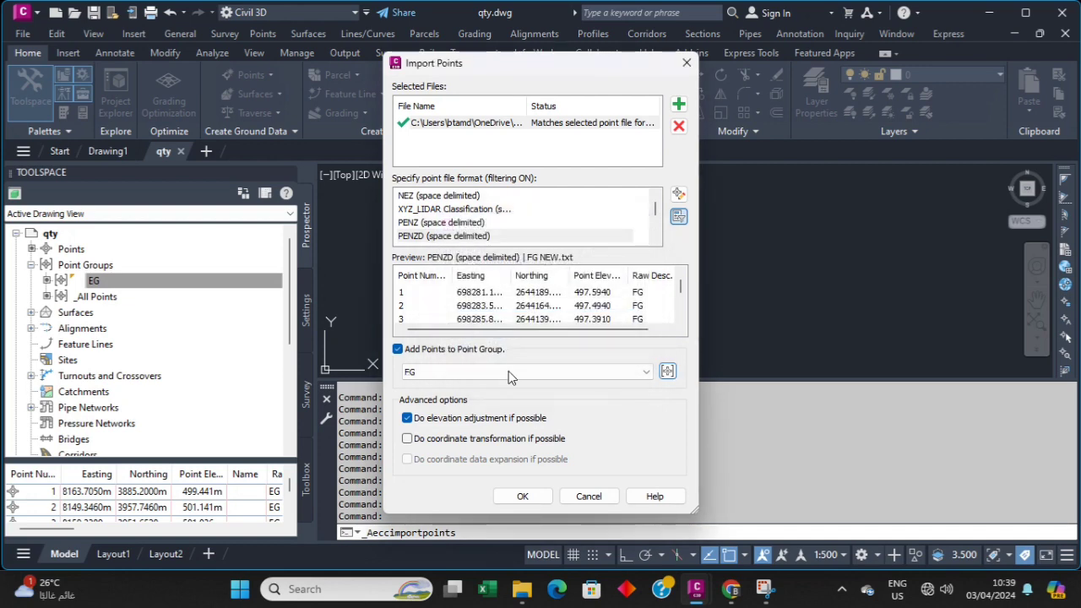
left_click(522, 498)
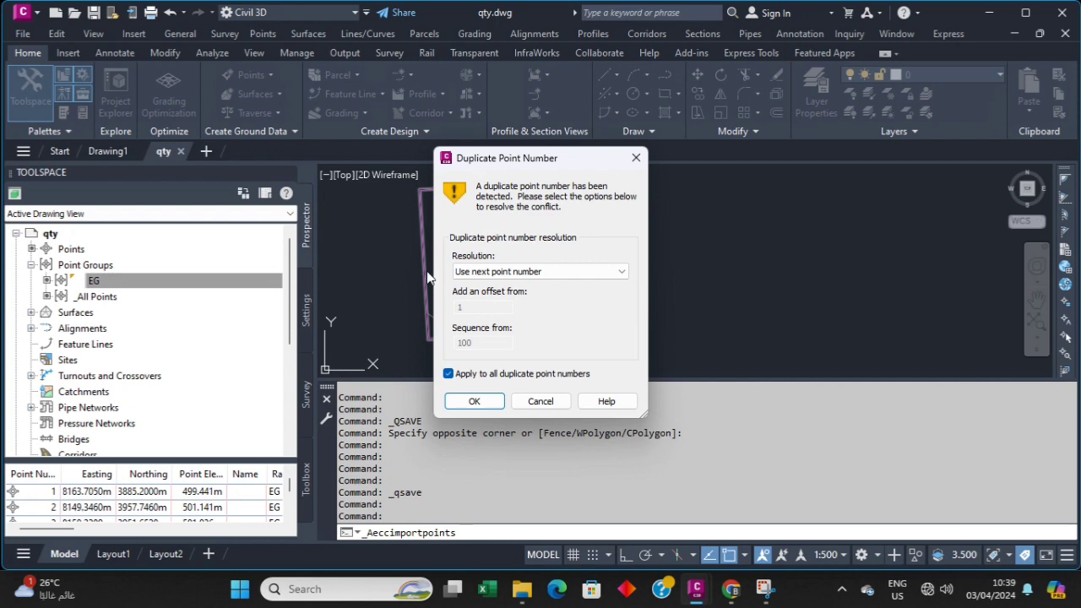
left_click(473, 401)
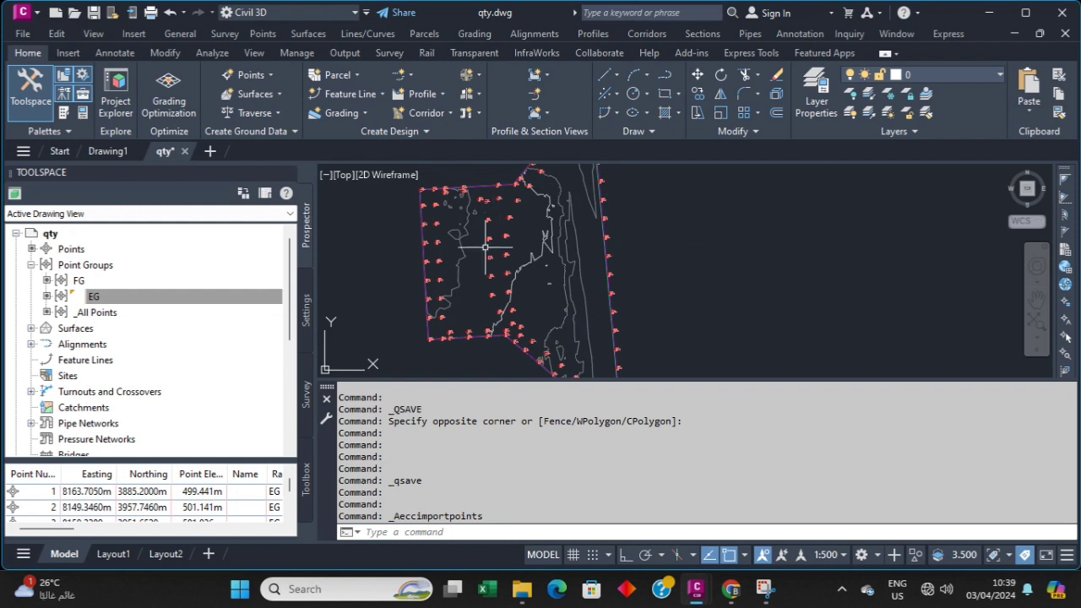
scroll(486, 248, "down", 3)
scroll(524, 253, "up", 8)
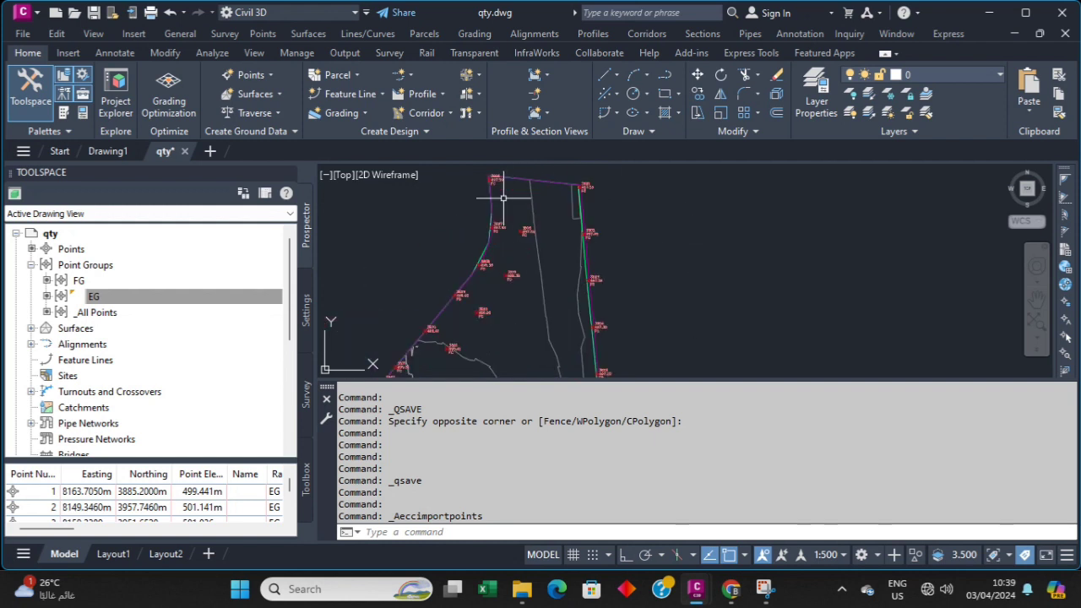
scroll(504, 197, "up", 2)
scroll(502, 195, "down", 4)
Create a TIN surface named FG in the drawing's surface collection
left_click(155, 301)
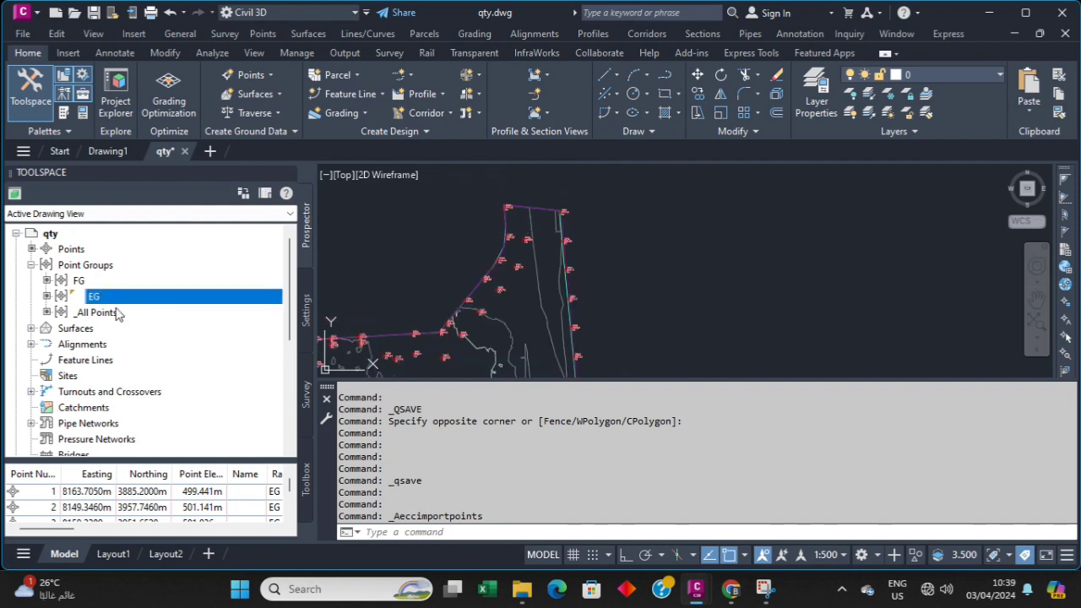
left_click(31, 329)
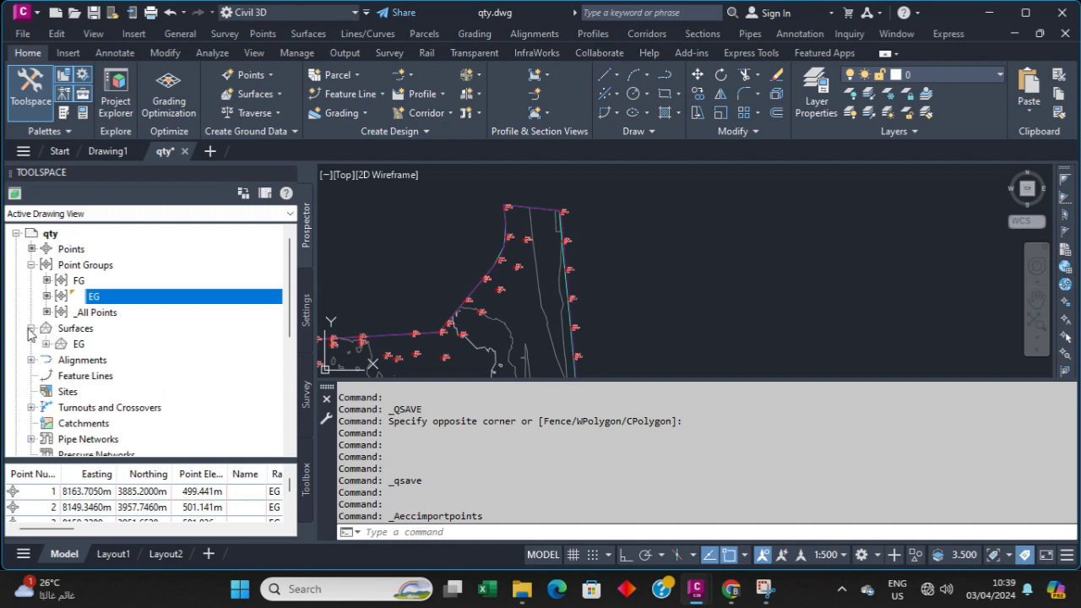
left_click(75, 328)
right_click(78, 329)
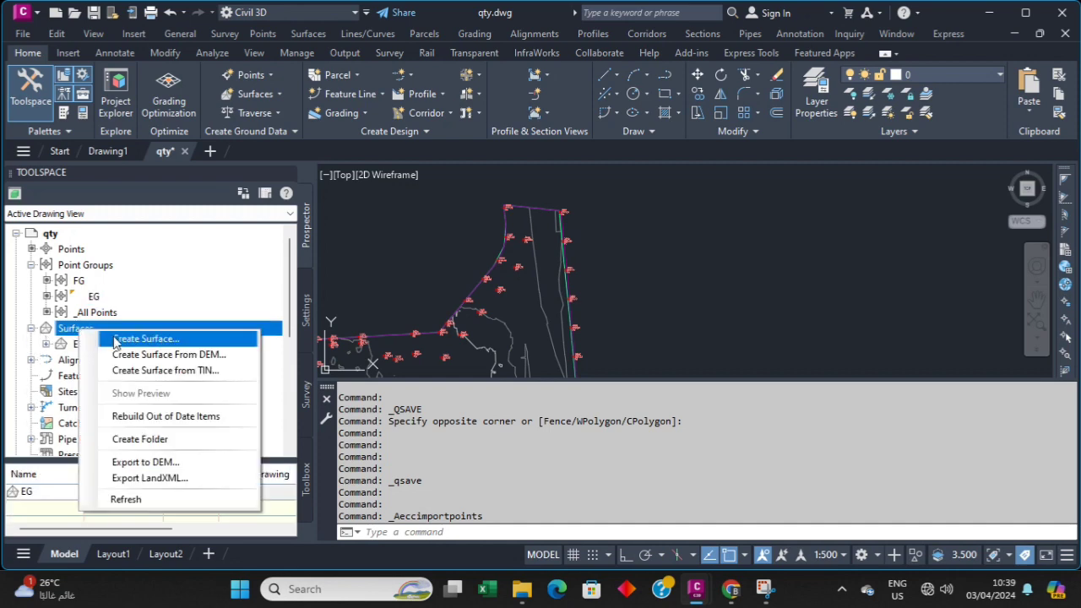
left_click(144, 338)
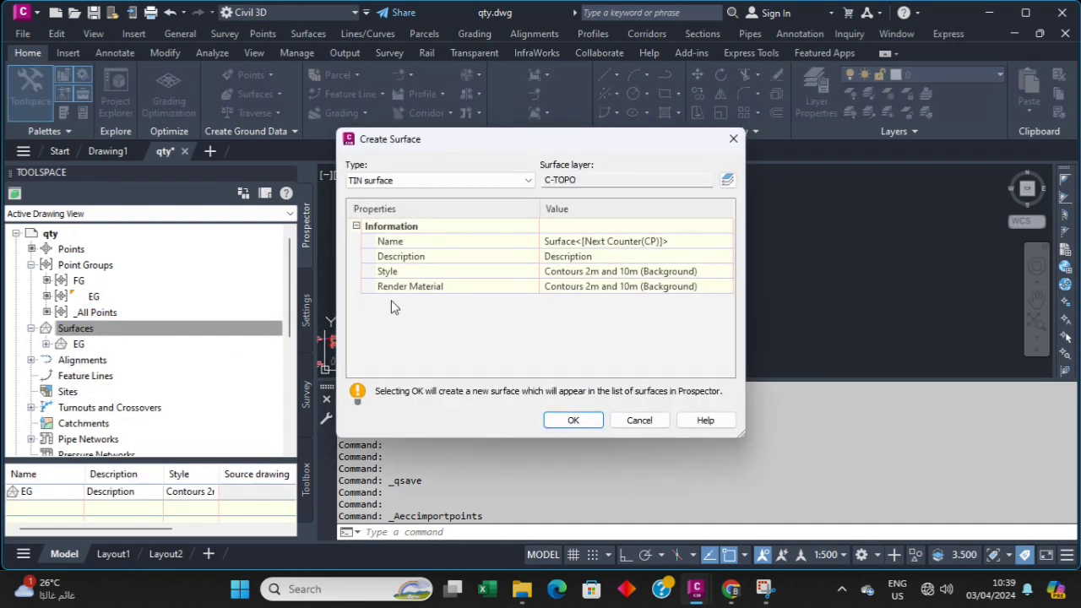
left_click(667, 241)
left_click_drag(668, 241, 428, 242)
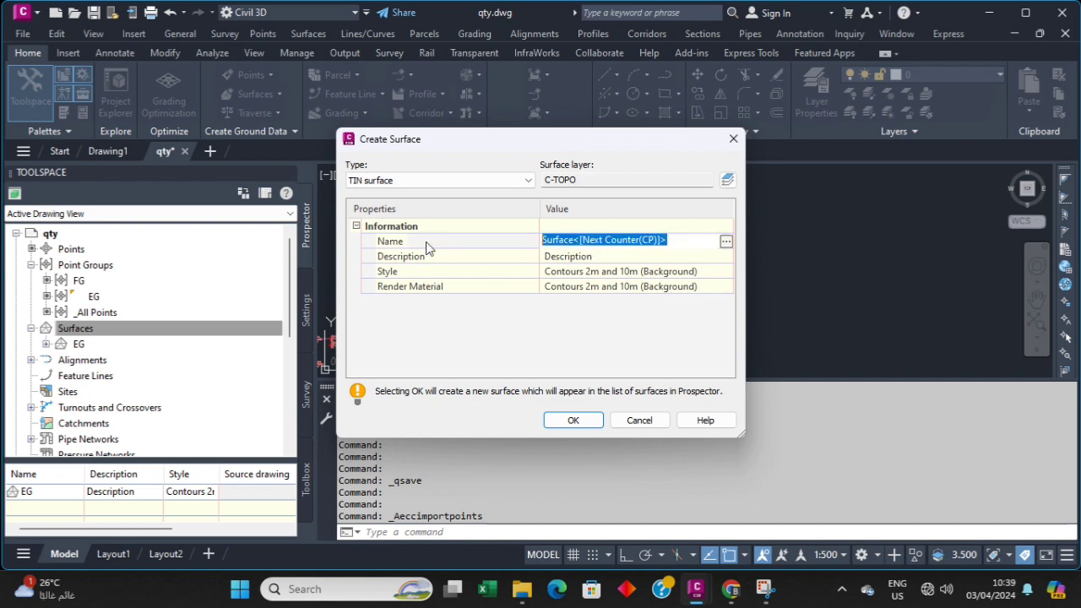
type("FG")
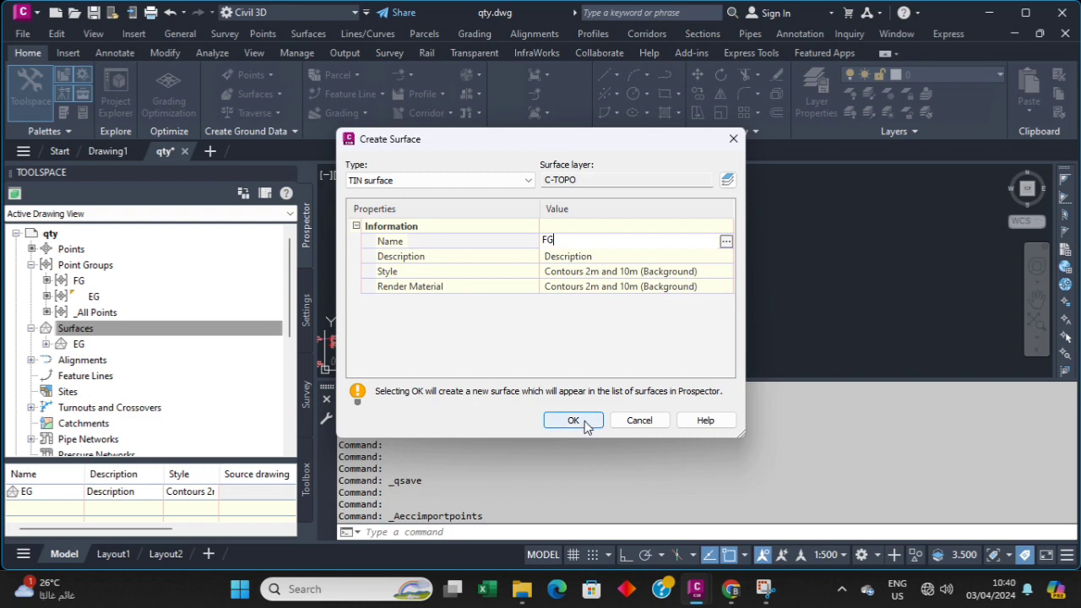
left_click(573, 421)
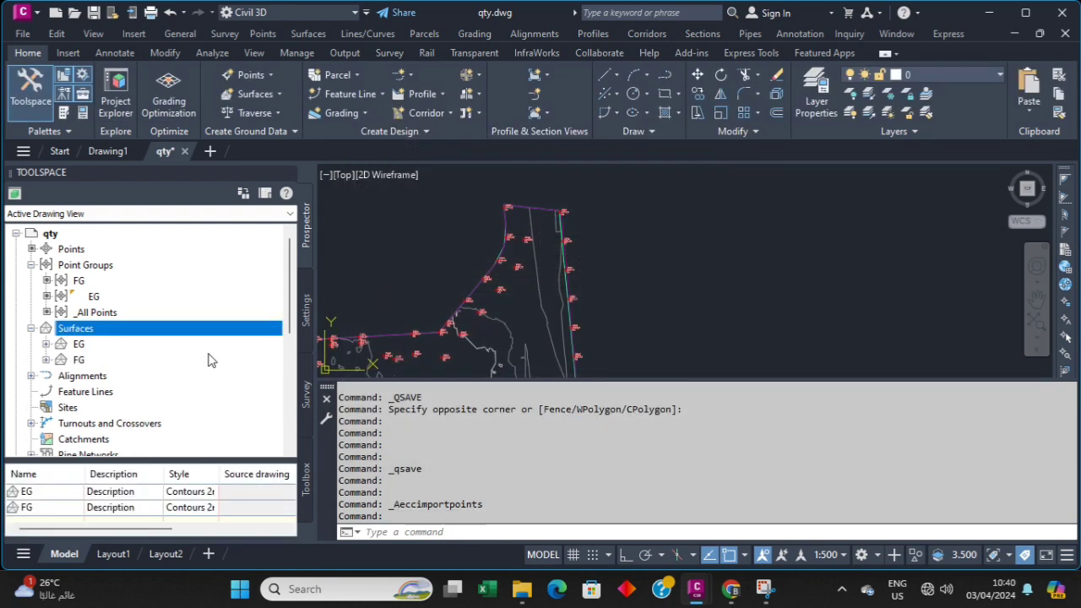
Add the FG point group to the FG surface's definition
left_click(46, 360)
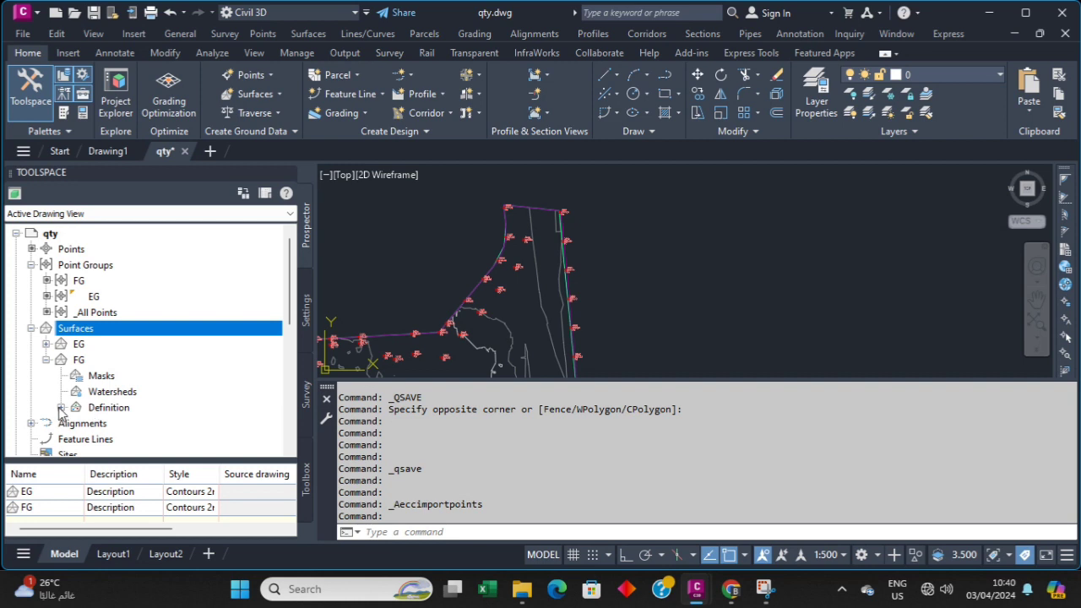
left_click(60, 408)
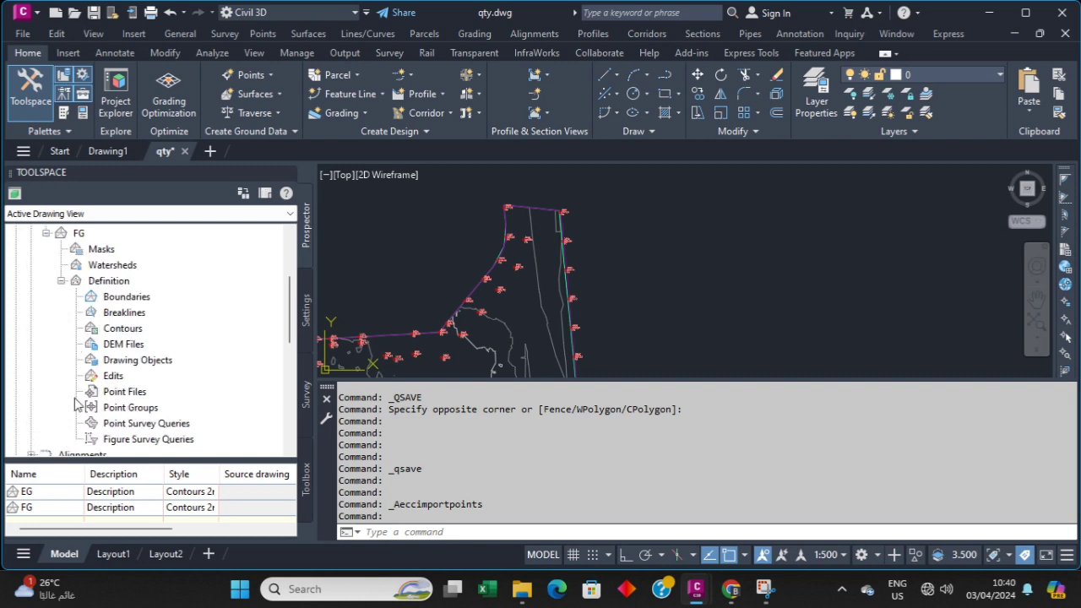
left_click(142, 410)
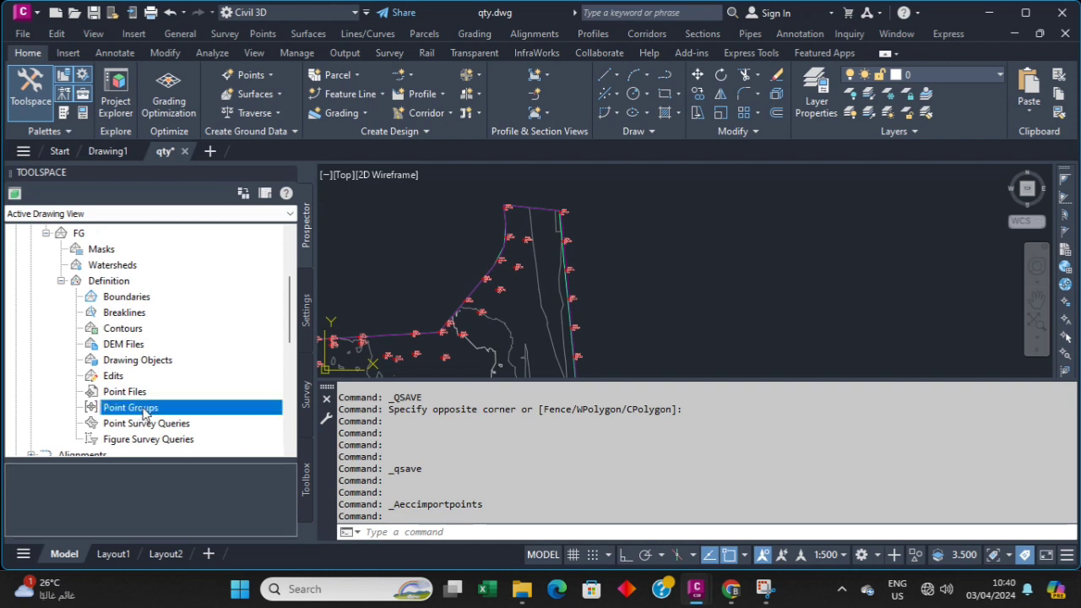
right_click(143, 411)
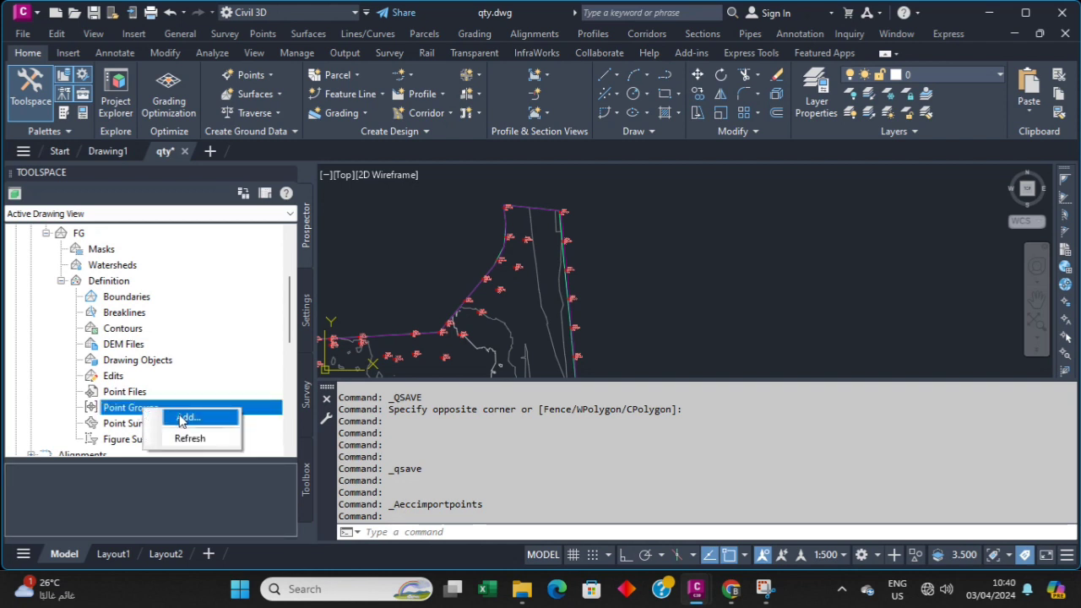
left_click(182, 418)
left_click(434, 265)
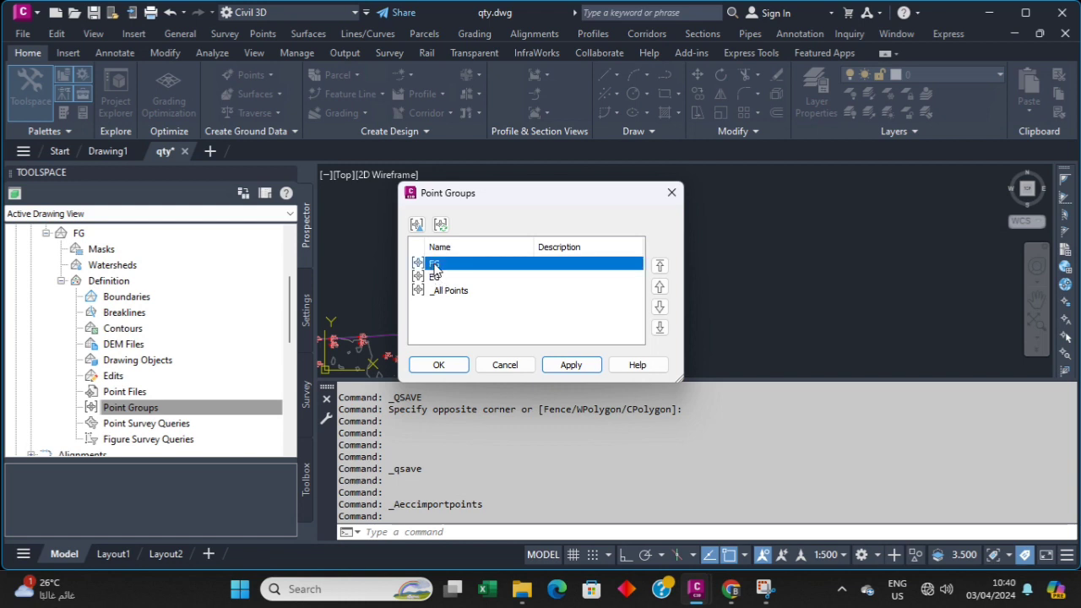
left_click(582, 367)
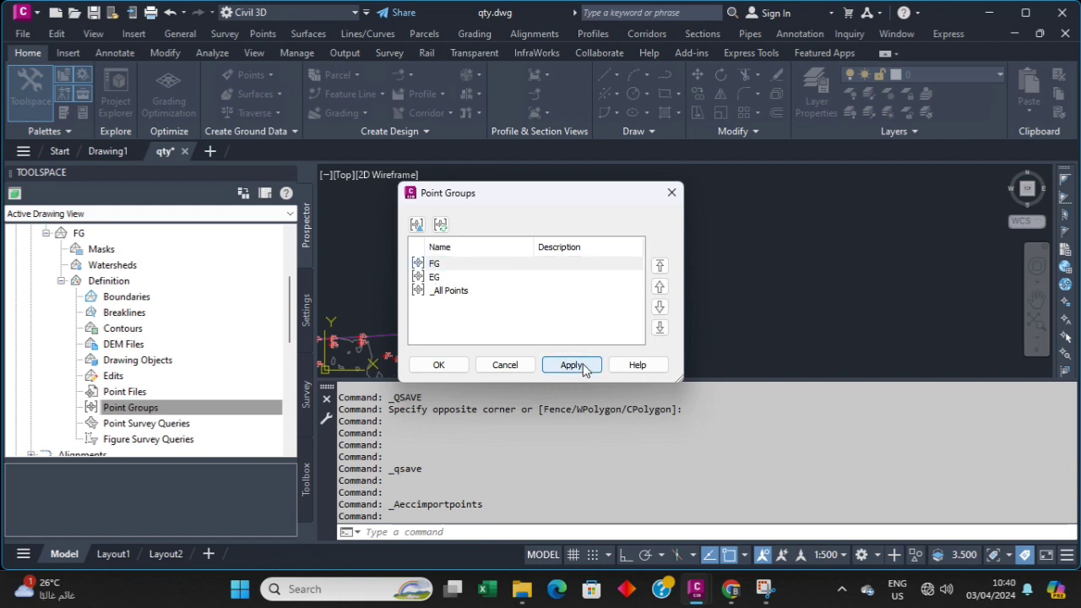
left_click(440, 365)
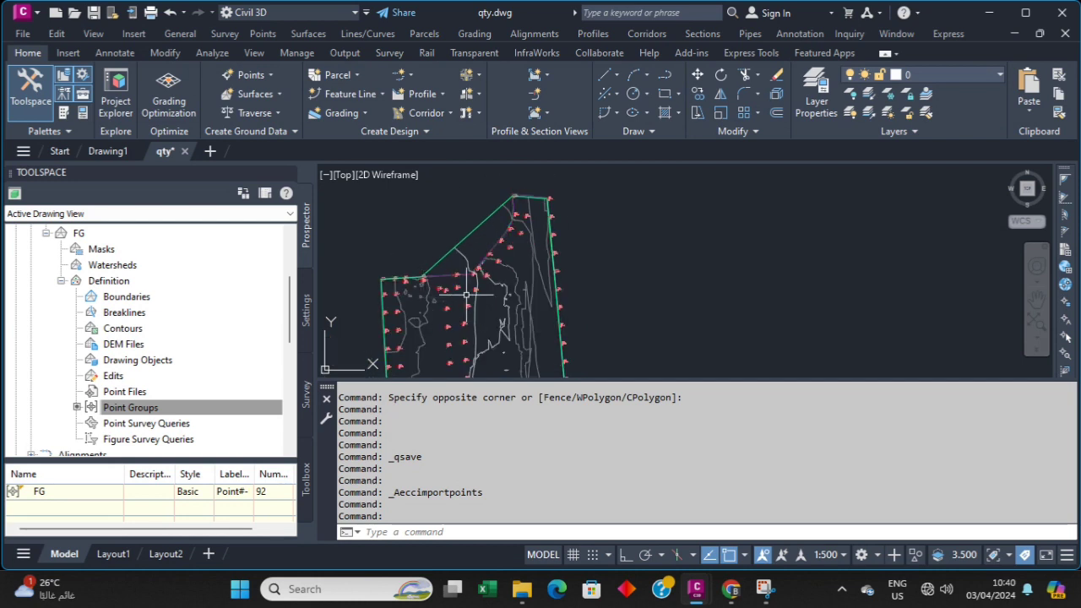
Add an outer, non-destructive boundary named BO-2 to the FG surface from the existing boundary line
scroll(449, 280, "up", 2)
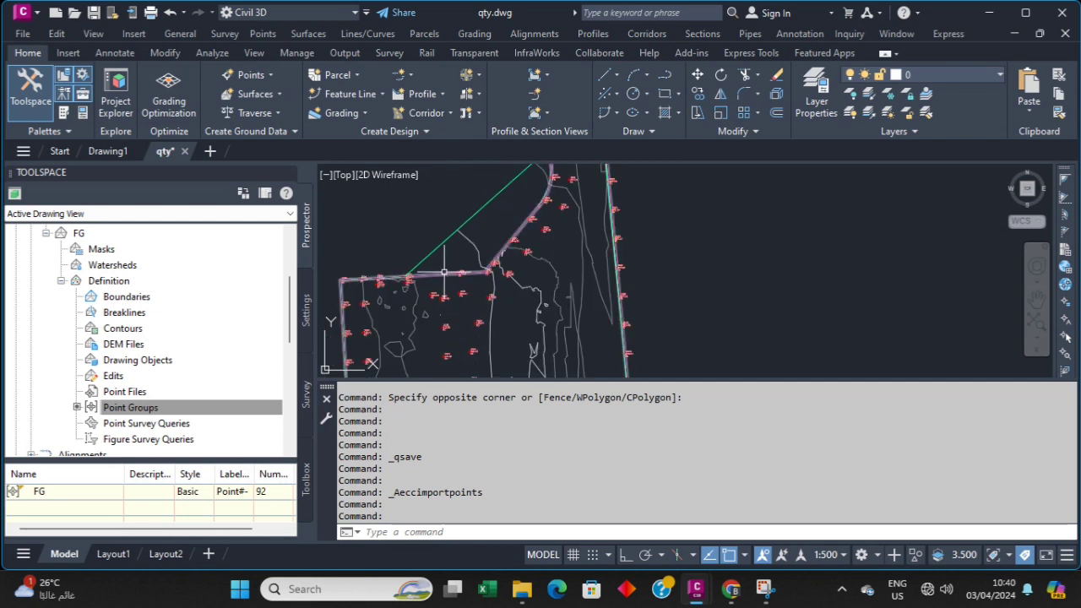
scroll(445, 273, "down", 3)
scroll(532, 169, "up", 2)
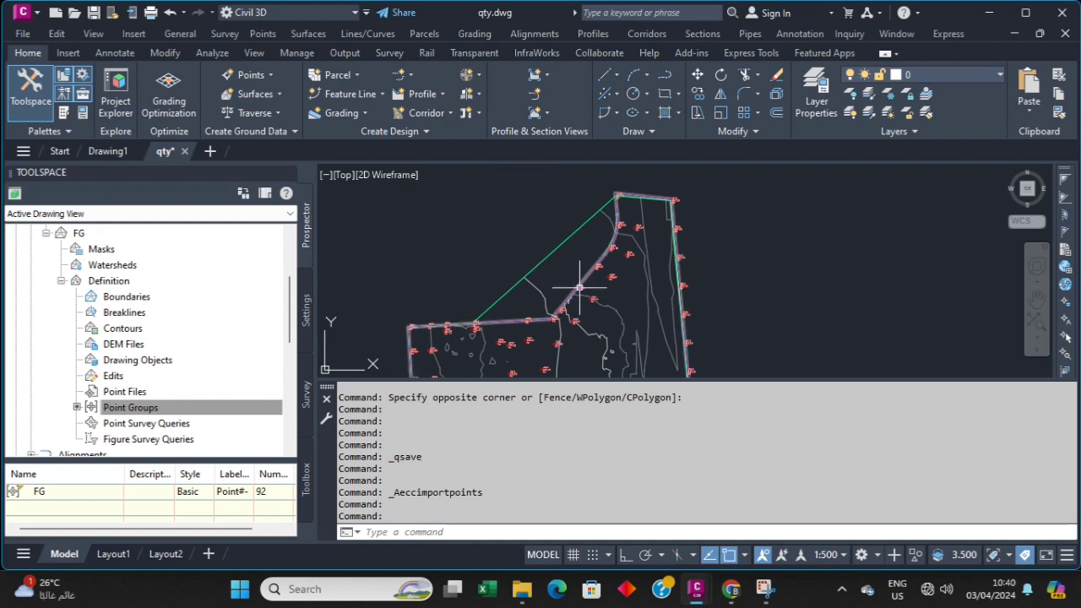
left_click(520, 282)
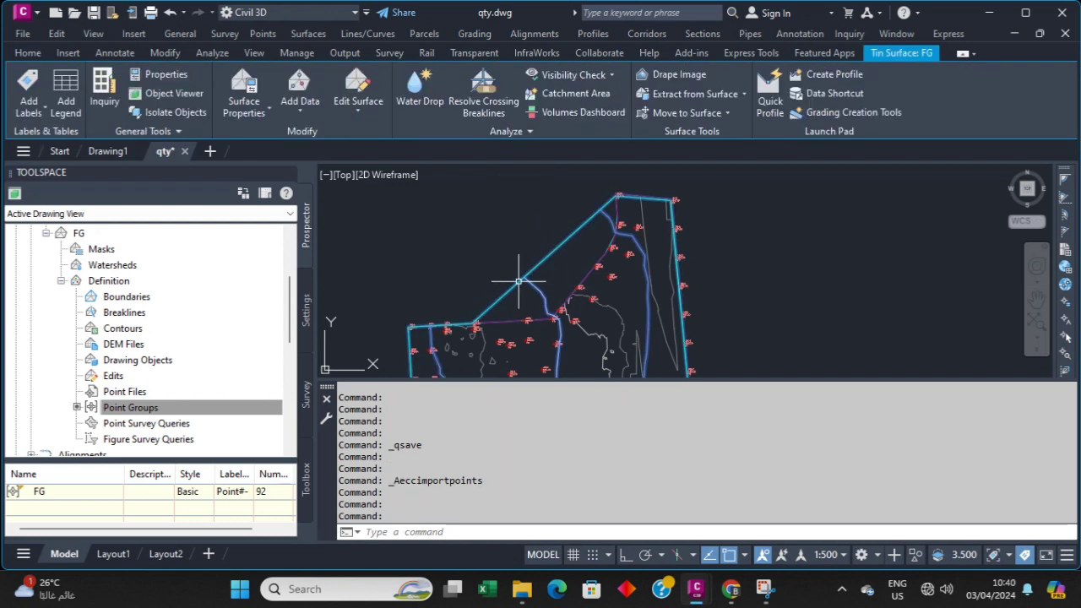
left_click(308, 105)
left_click(317, 137)
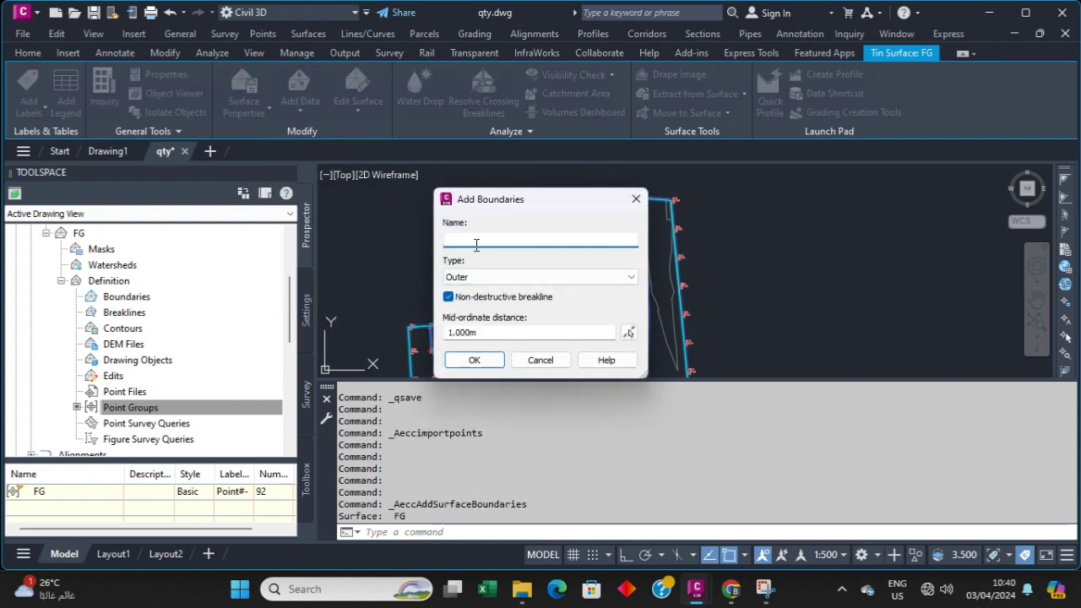
type("BO-2")
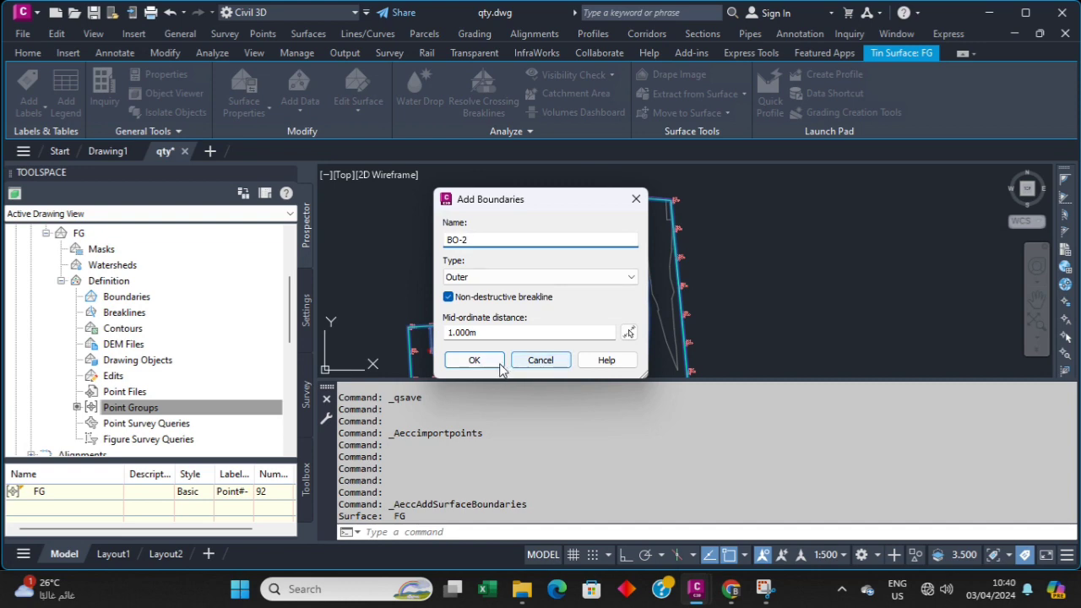
left_click(475, 361)
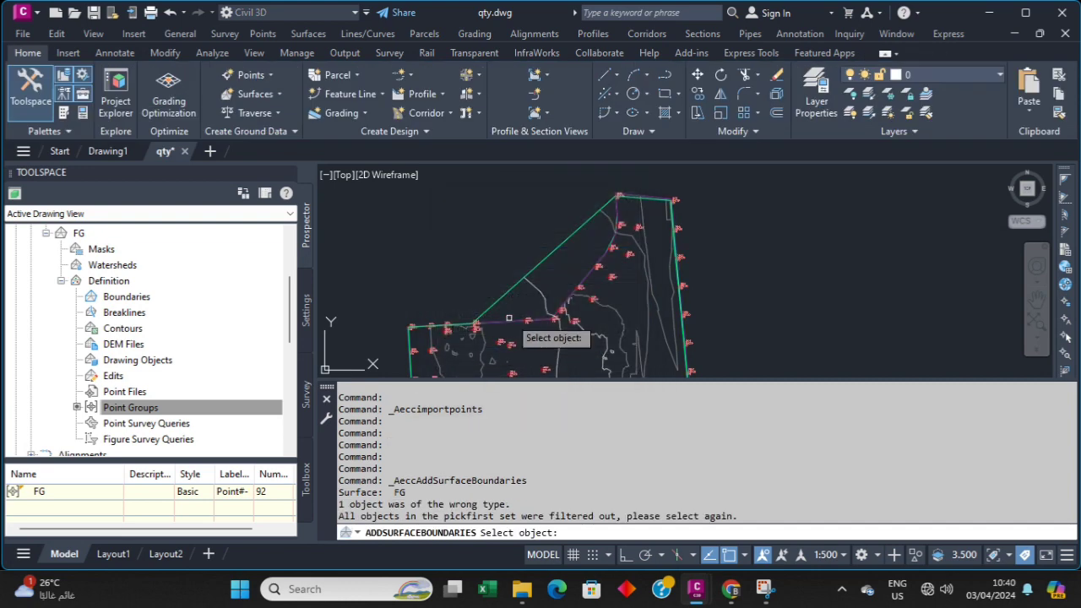
left_click(507, 319)
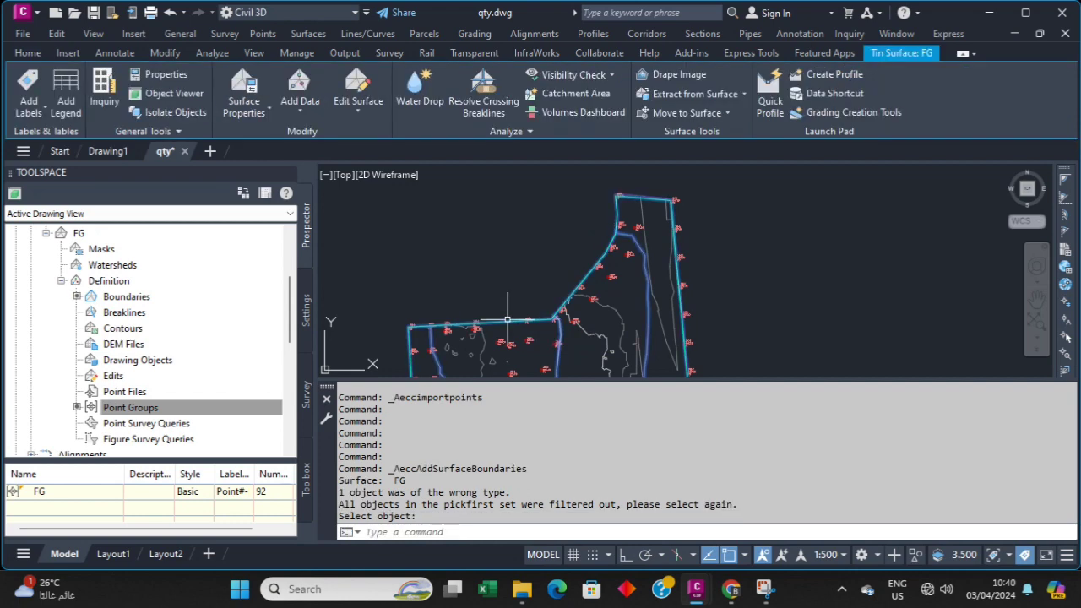
scroll(452, 236, "down", 2)
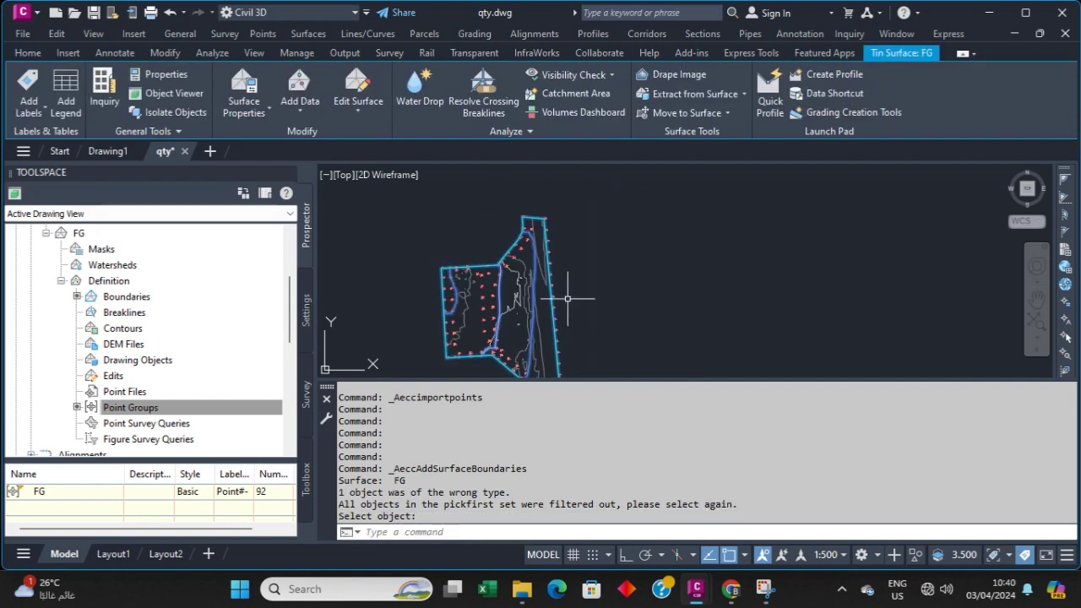
scroll(469, 232, "down", 1)
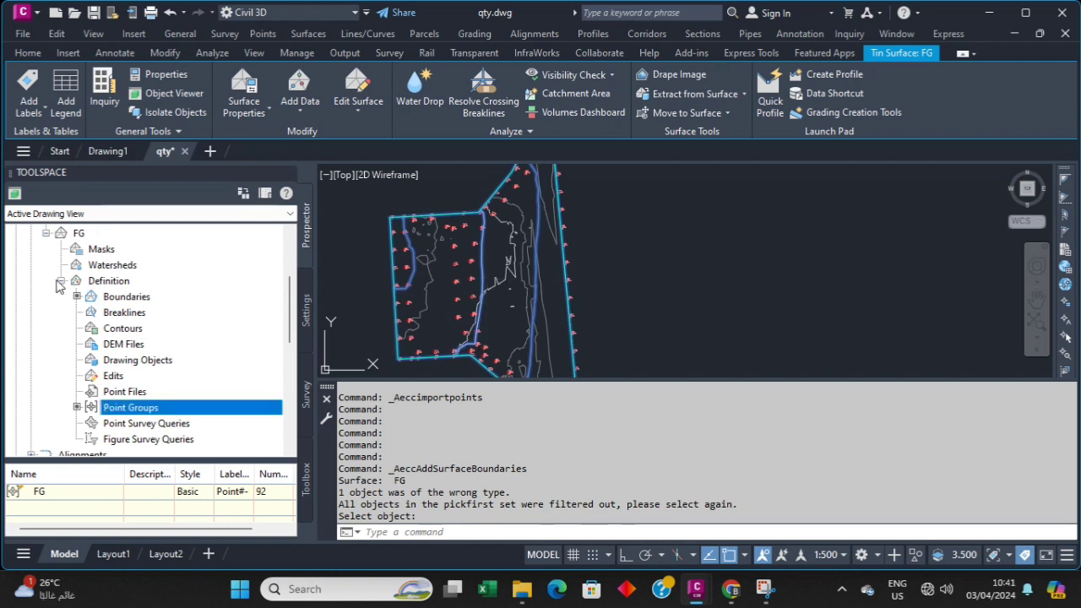
left_click(61, 280)
scroll(63, 250, "up", 1)
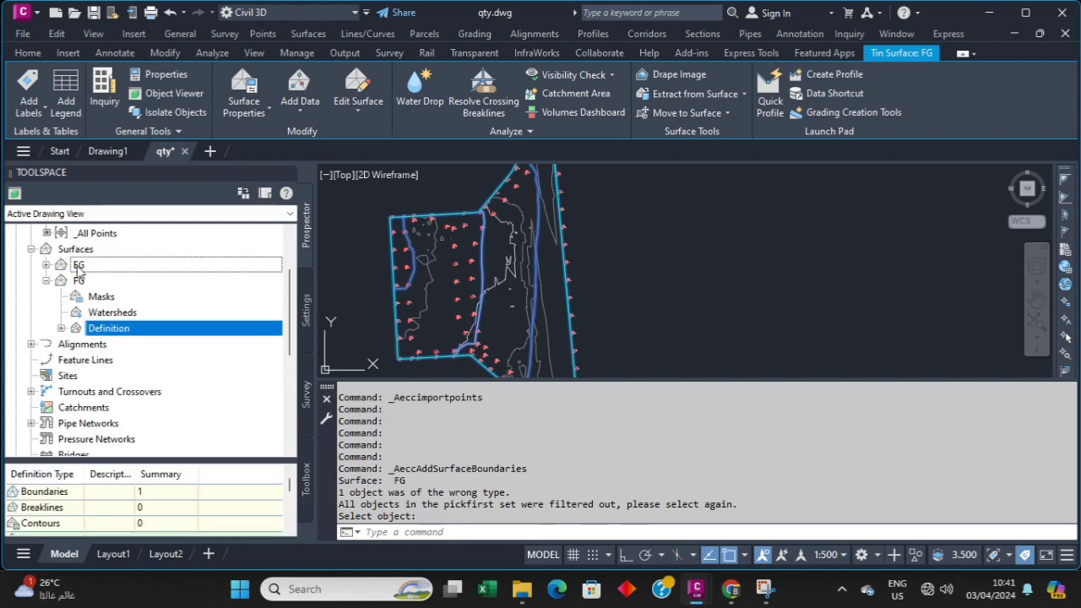
left_click(98, 269)
left_click(80, 280)
right_click(102, 280)
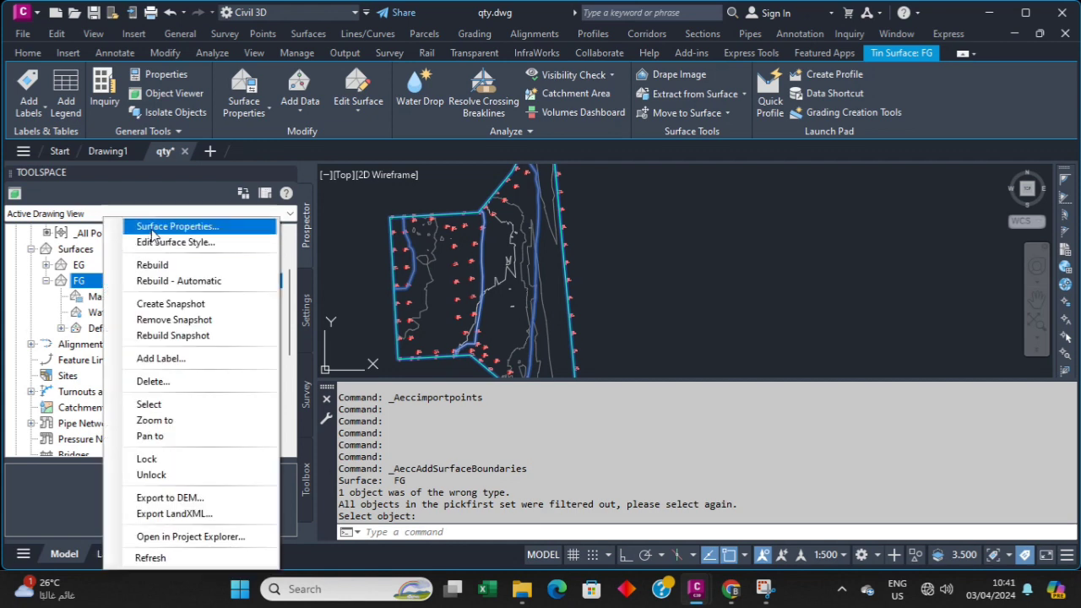
left_click(152, 226)
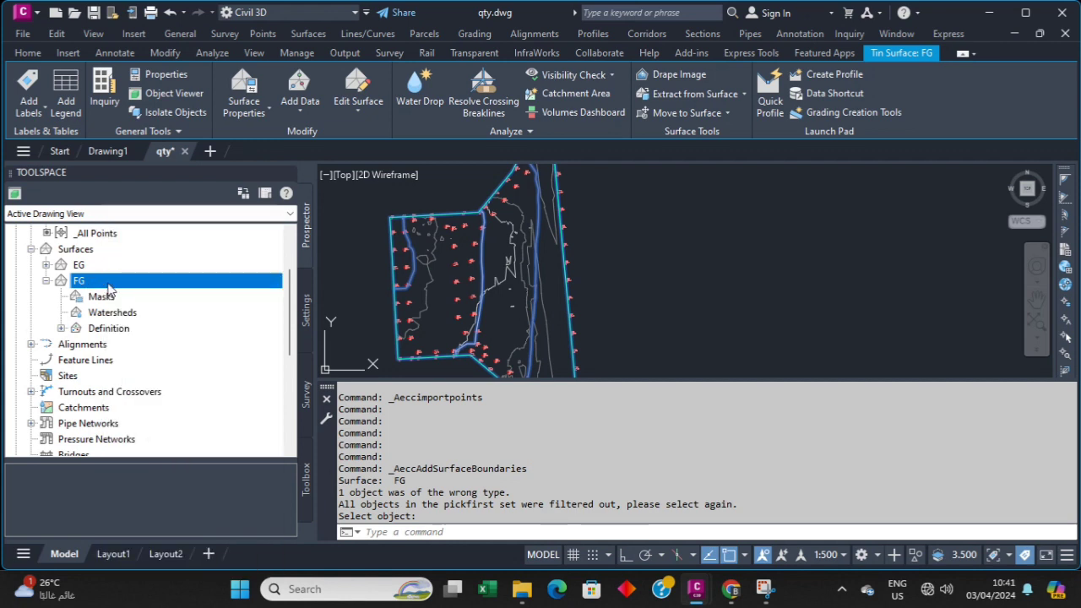
right_click(107, 285)
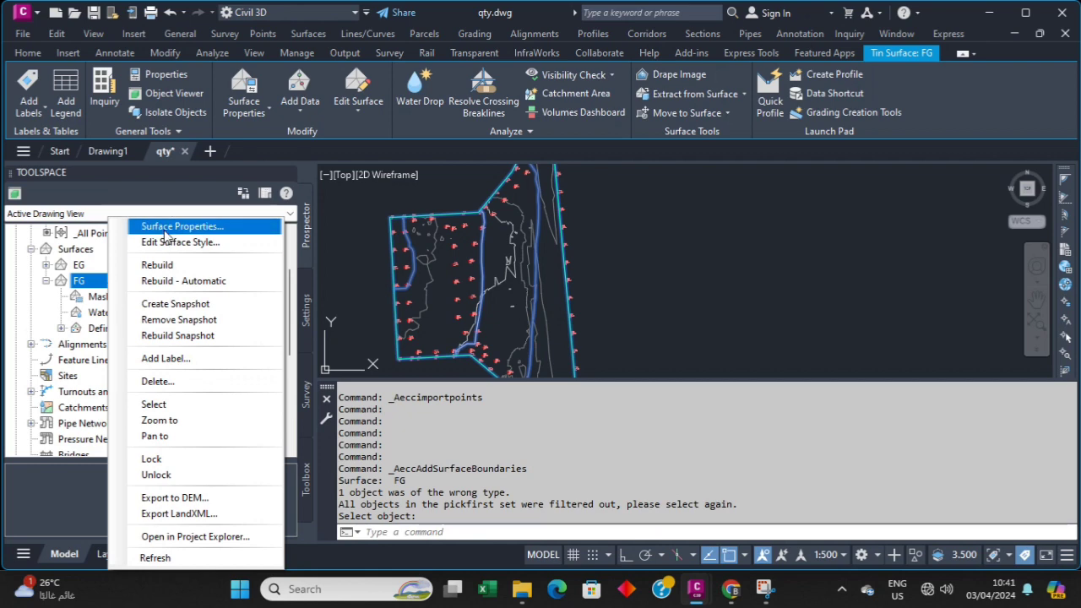
left_click(167, 234)
left_click(380, 294)
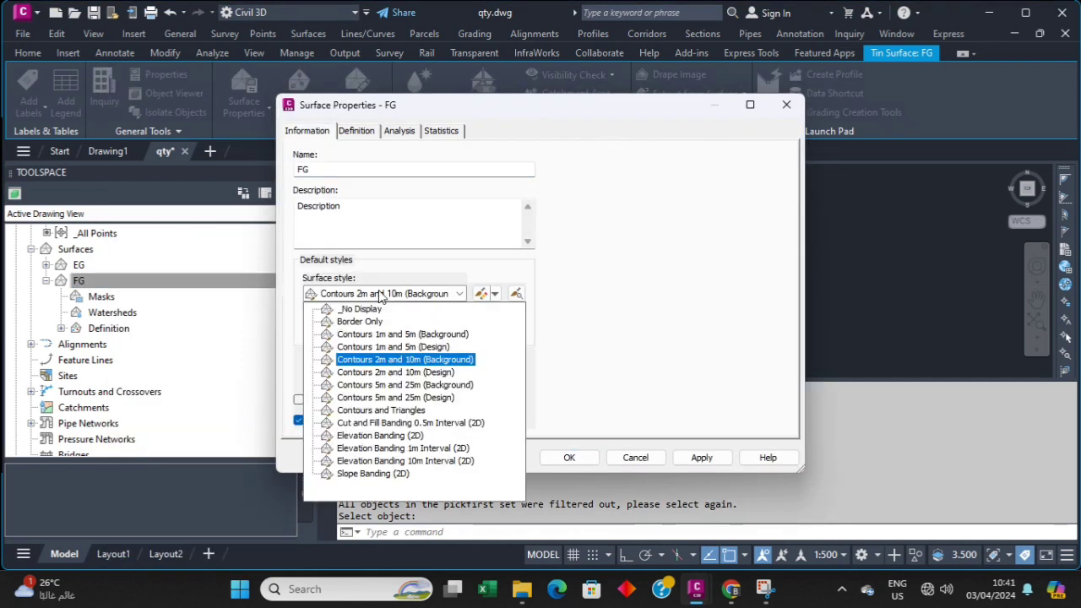
left_click(781, 103)
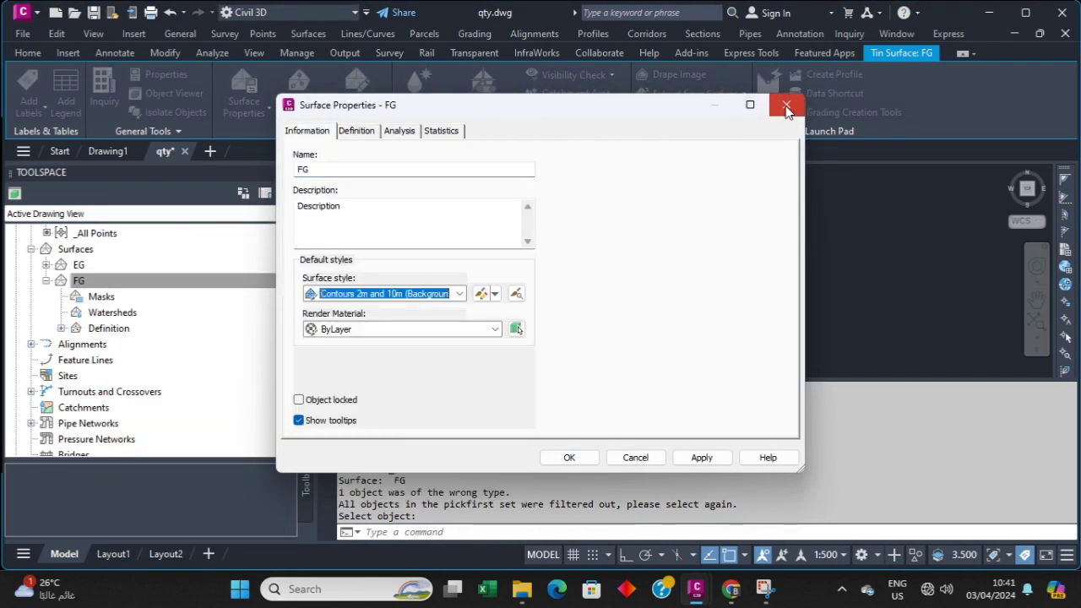
left_click(786, 105)
scroll(114, 268, "up", 1)
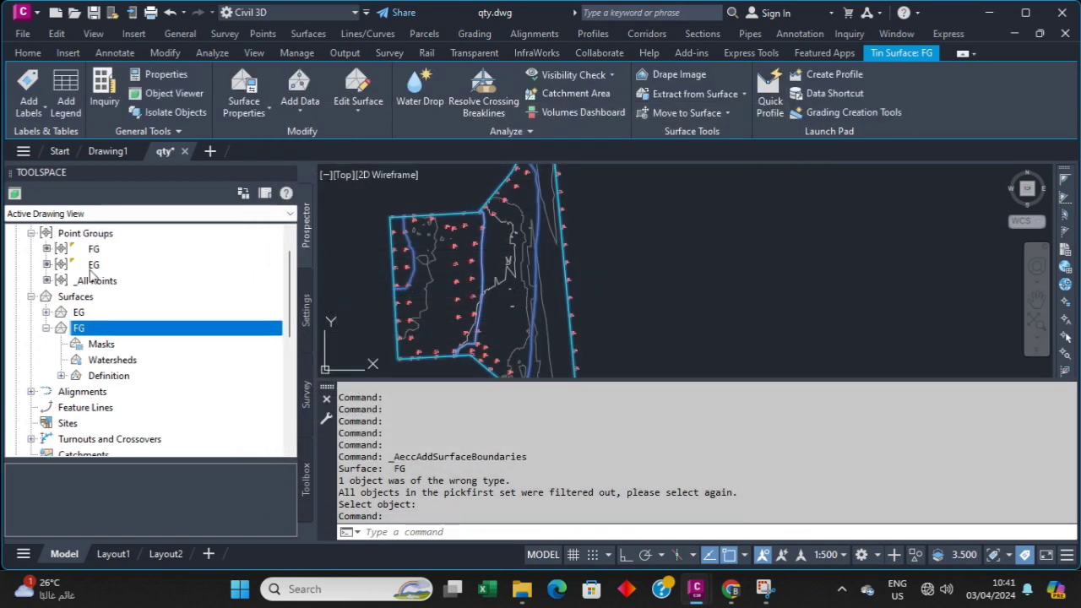
Set both the point style and the point label style of the FG point group to <none>
left_click(94, 265)
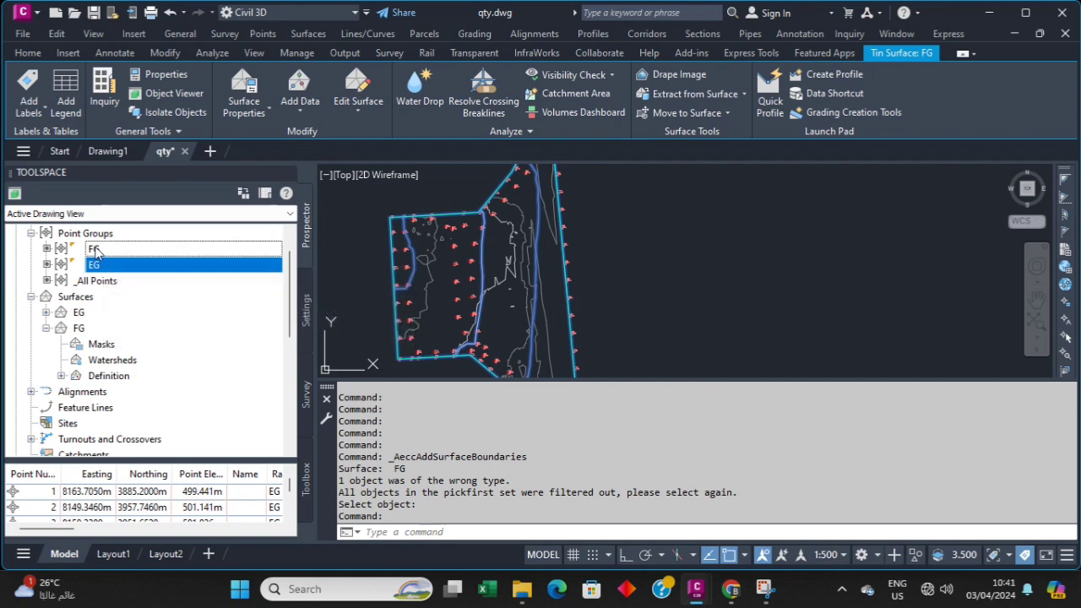
left_click(96, 250)
right_click(102, 254)
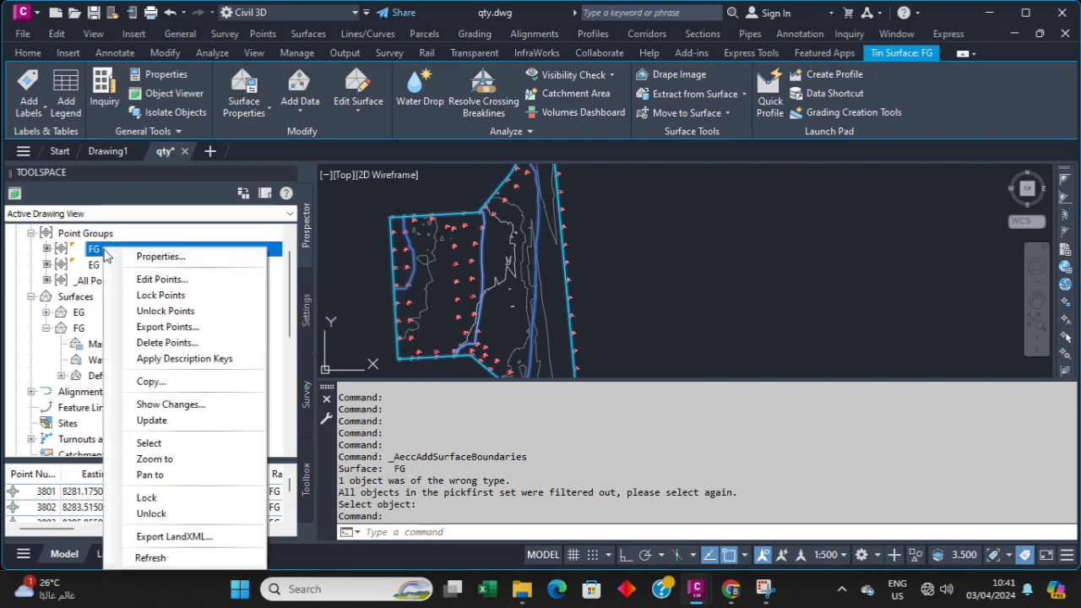
left_click(156, 258)
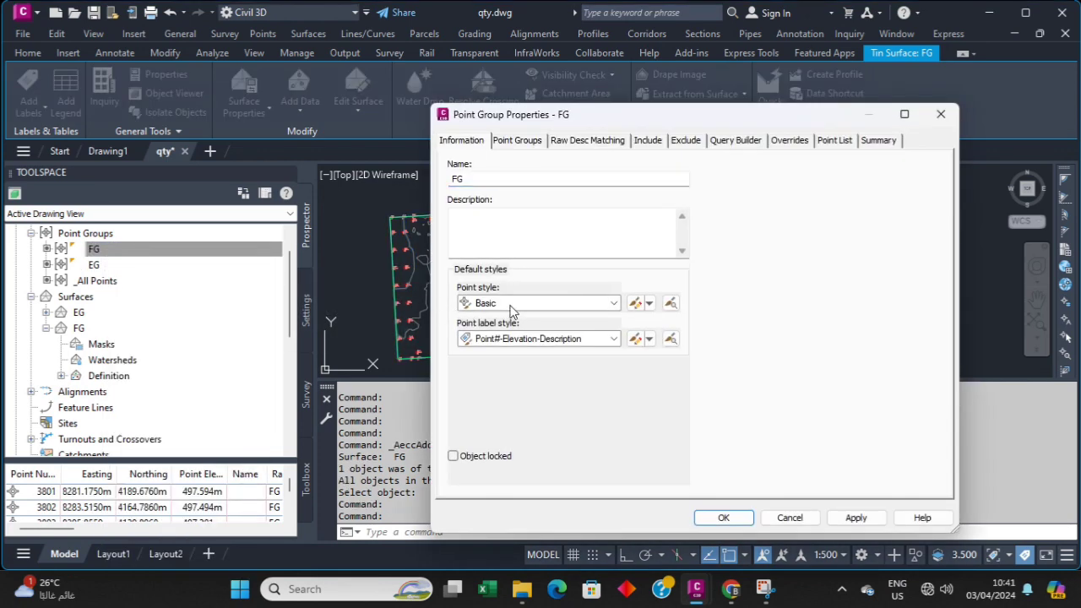
left_click(514, 304)
left_click(513, 316)
left_click(531, 339)
left_click(531, 351)
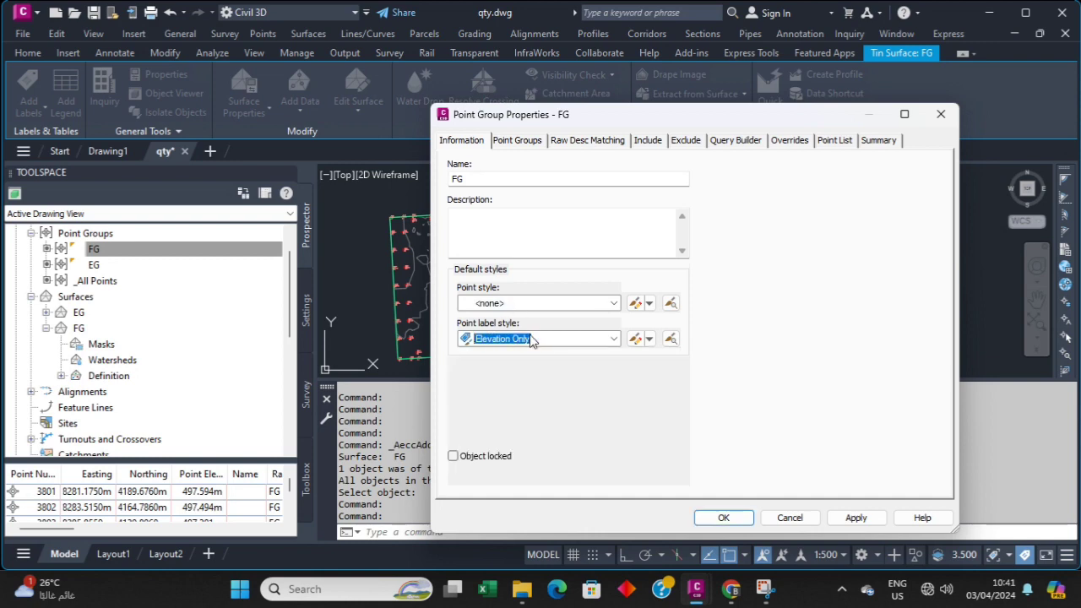
left_click(855, 517)
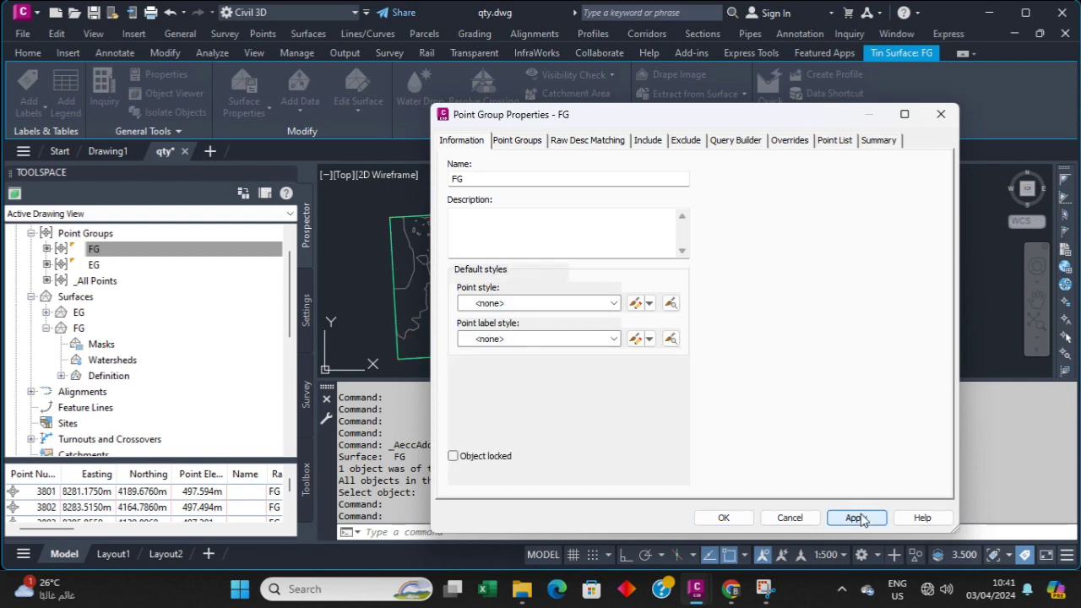
left_click(734, 520)
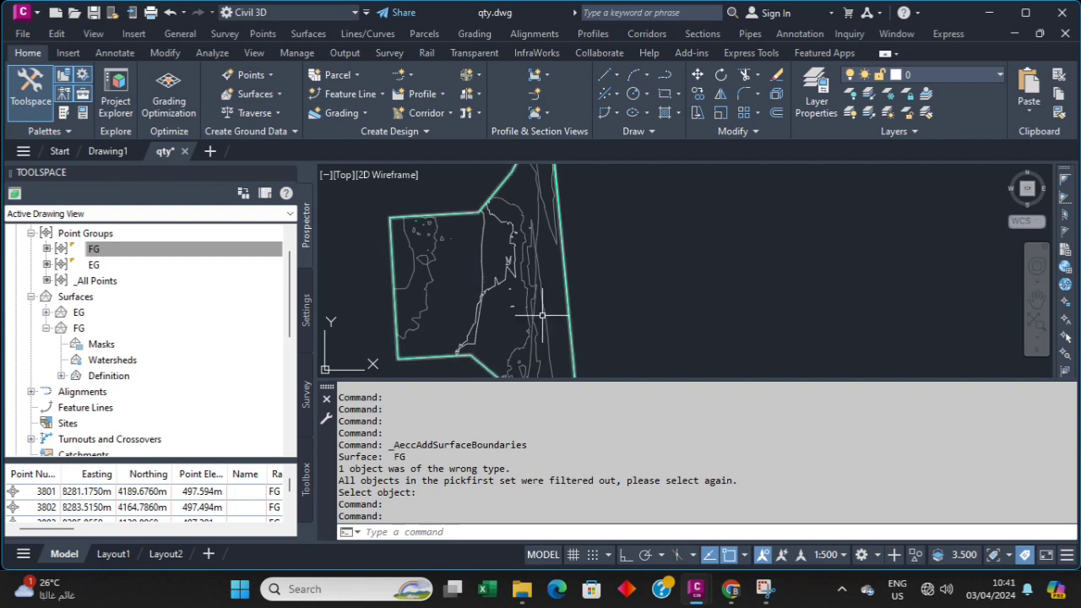
Check the bounded surface contours without the points and save the drawing
scroll(462, 208, "up", 3)
scroll(462, 209, "down", 2)
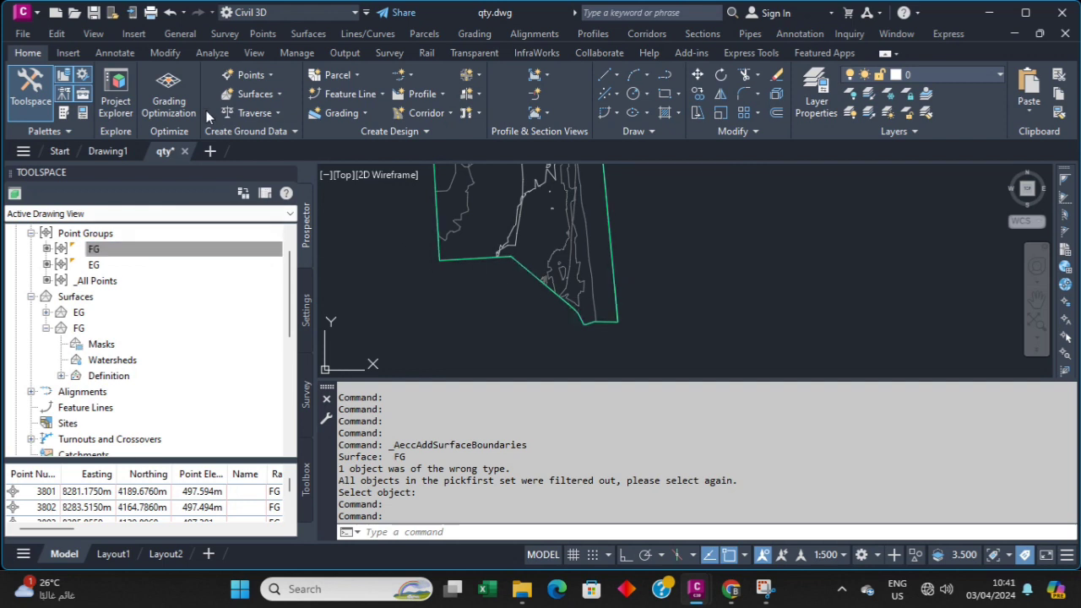
left_click(94, 11)
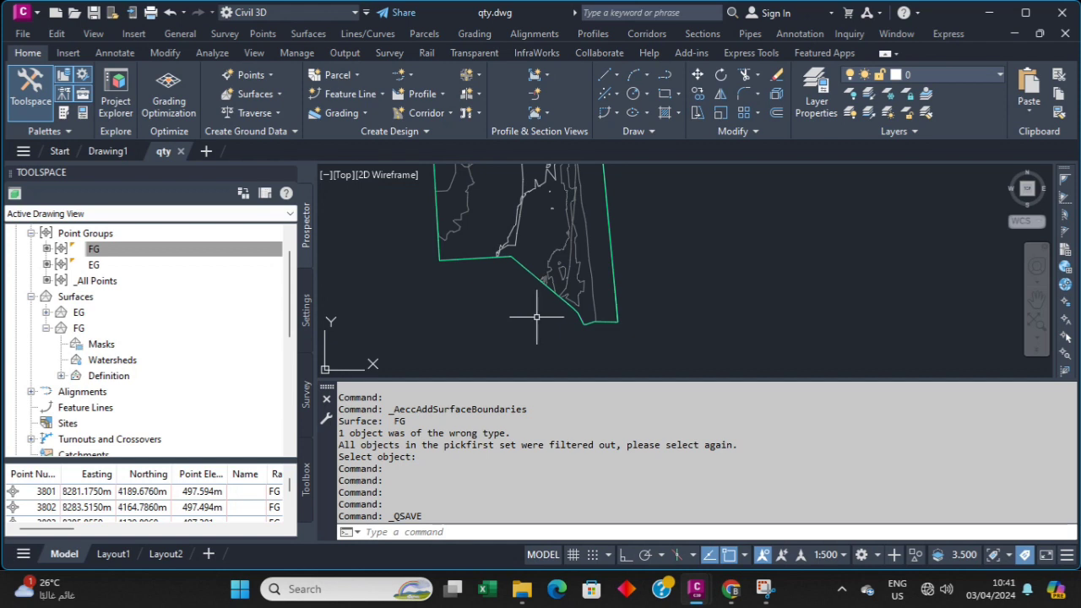
Examine the EG and FG surfaces from the side with 3D Orbit, and undo the orbit to restore the top view
type("3DO")
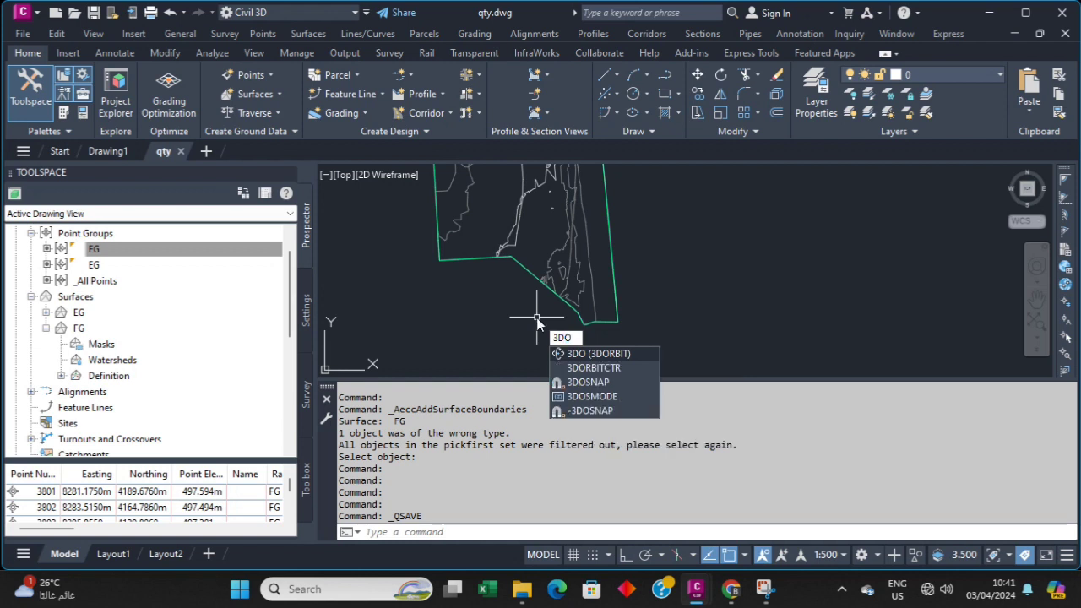
key("Return")
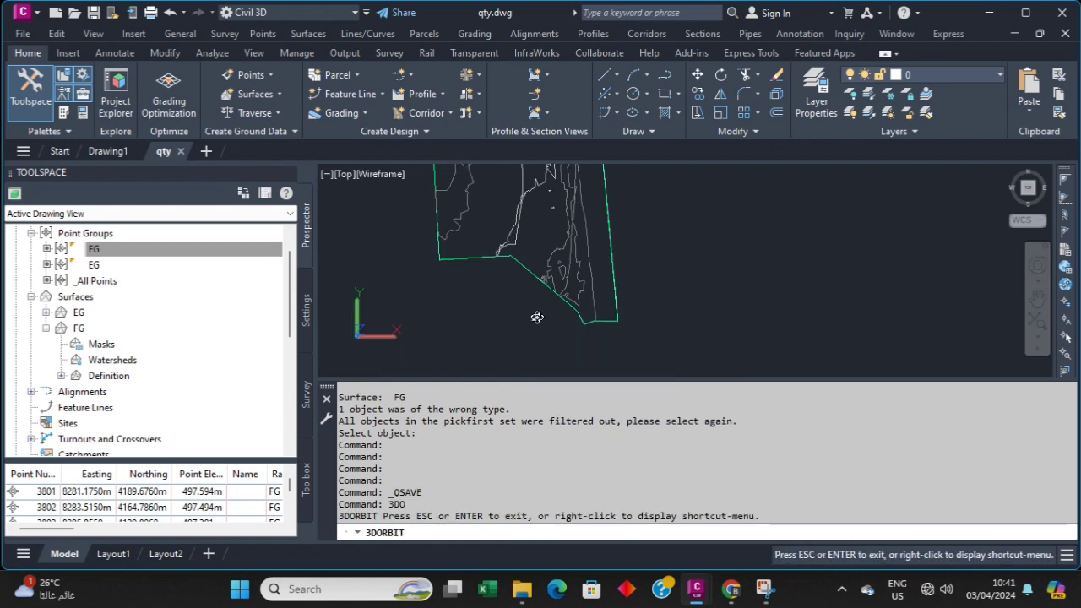
left_click_drag(533, 312, 764, 291)
left_click_drag(430, 264, 495, 253)
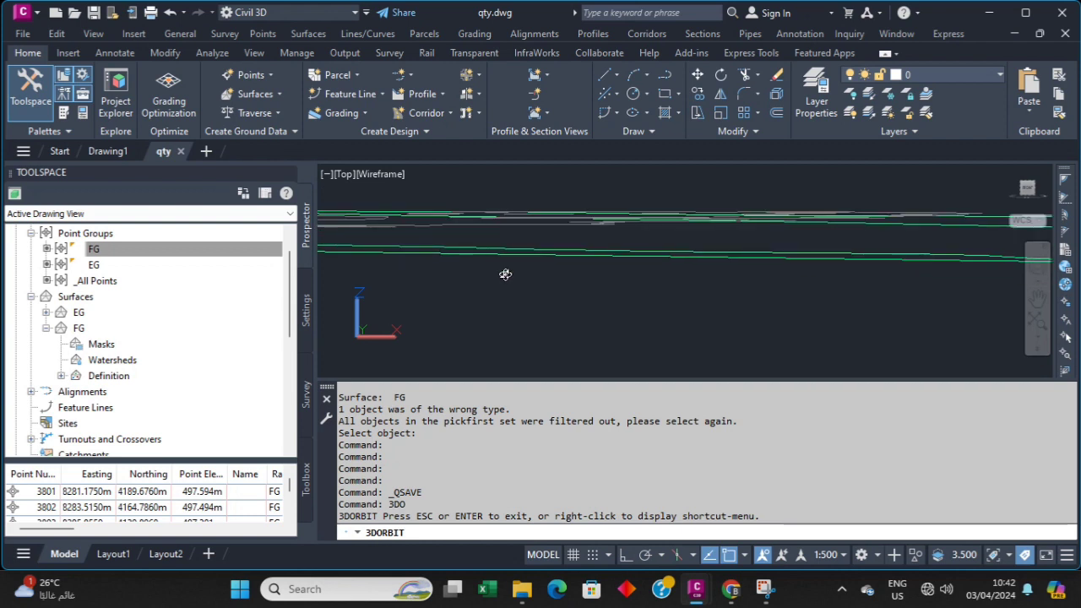
key("Escape")
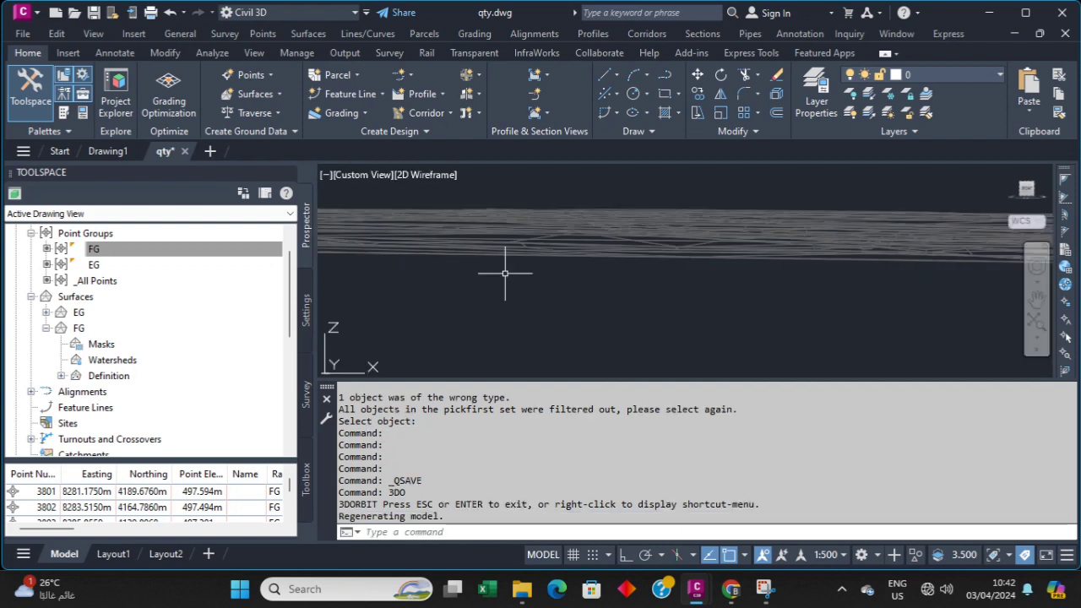
key("ctrl+z")
scroll(527, 304, "down", 3)
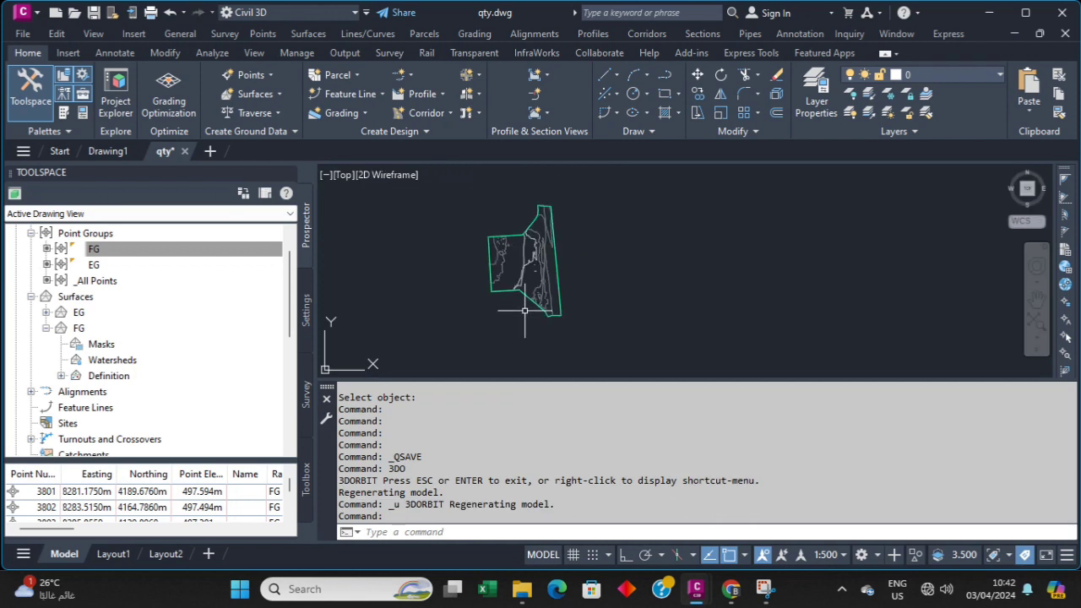
scroll(524, 311, "up", 5)
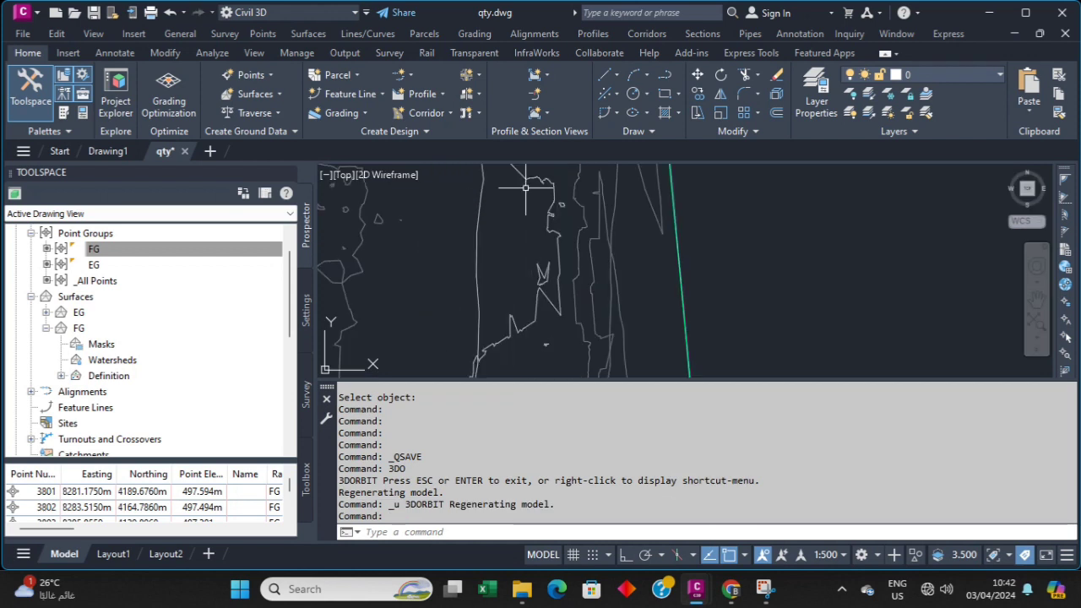
Save the drawing and open the Volumes Dashboard from the FG surface
left_click(94, 13)
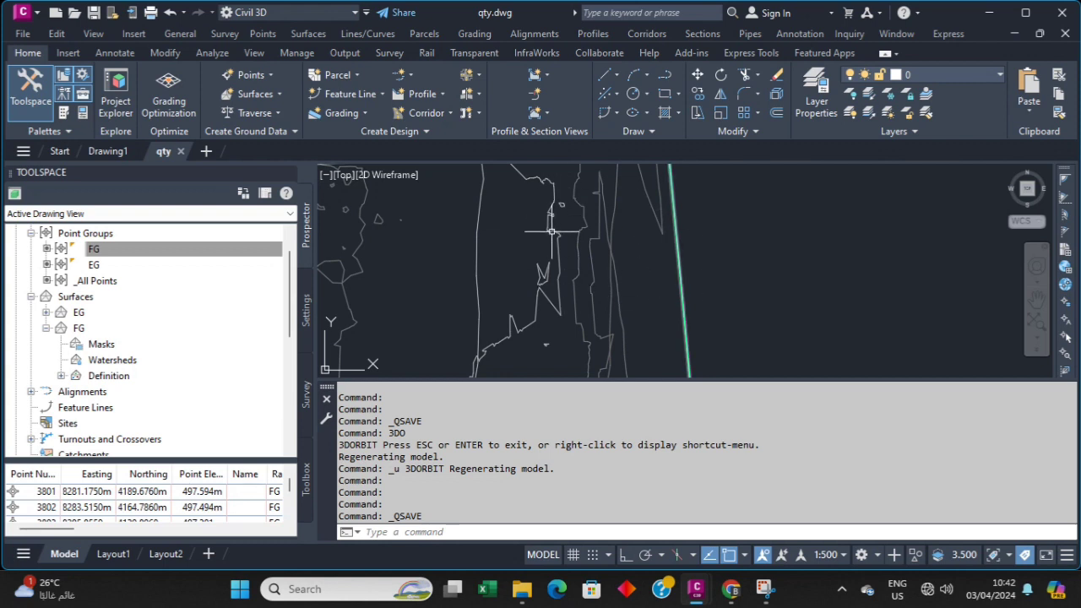
mouse_move(552, 231)
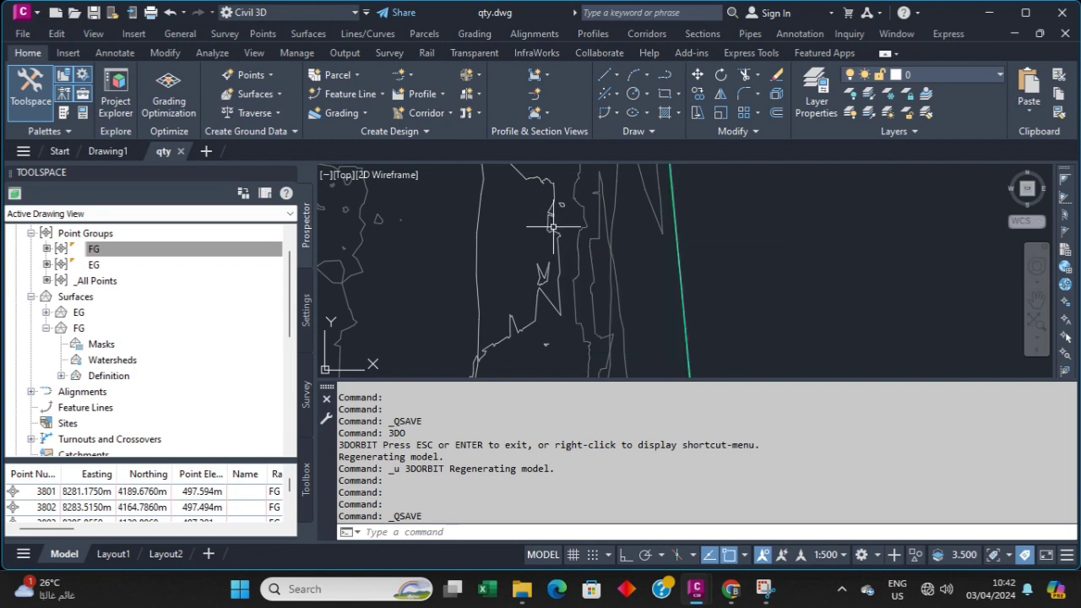
left_click(478, 224)
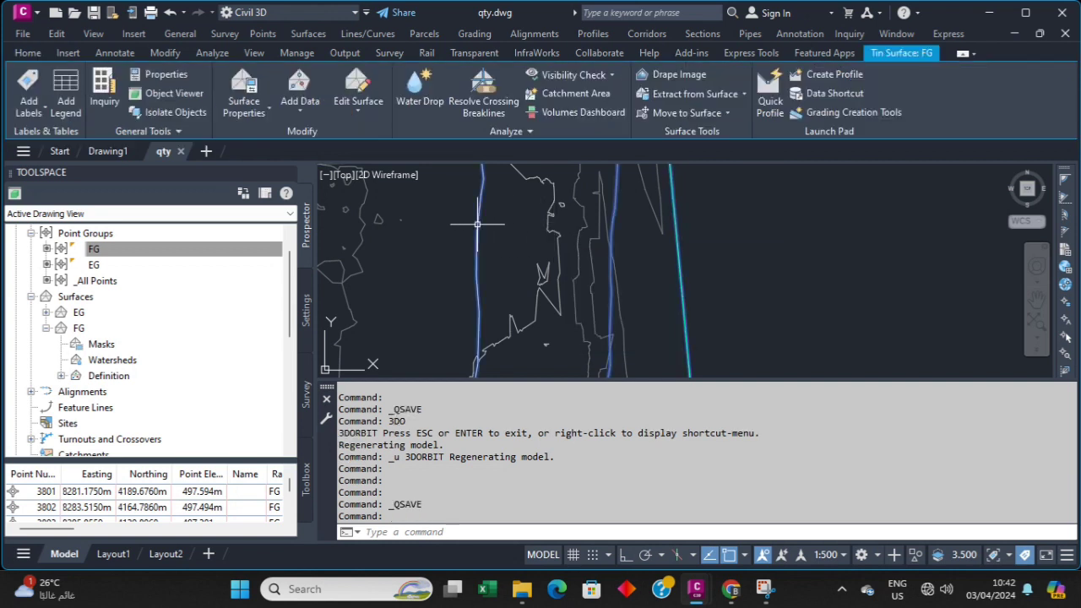
left_click(573, 113)
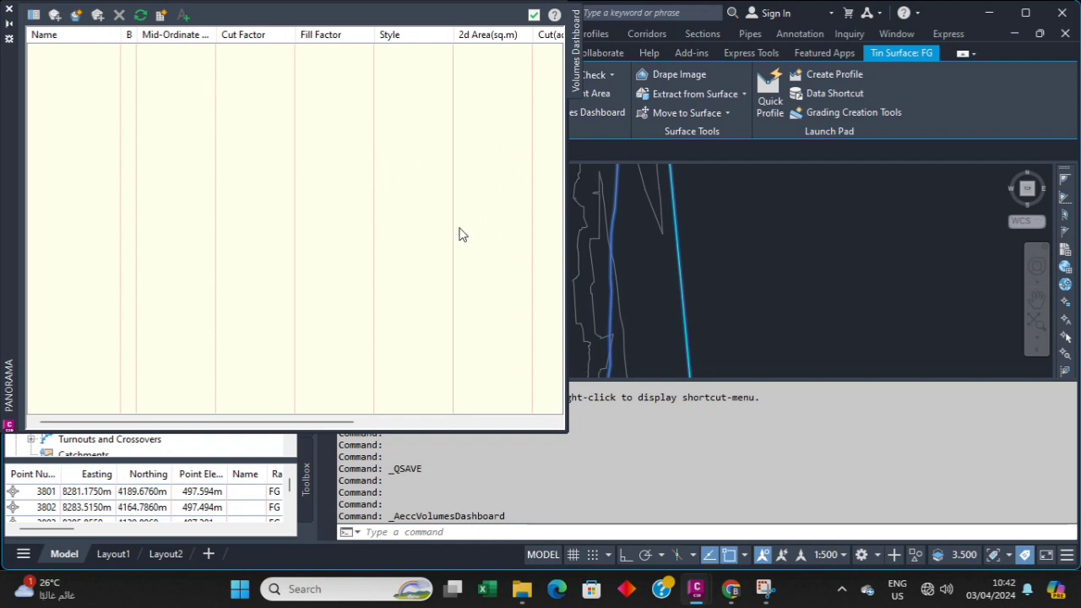
Start a new TIN volume surface in the Volumes Dashboard and name it VOLIUME
left_click(75, 16)
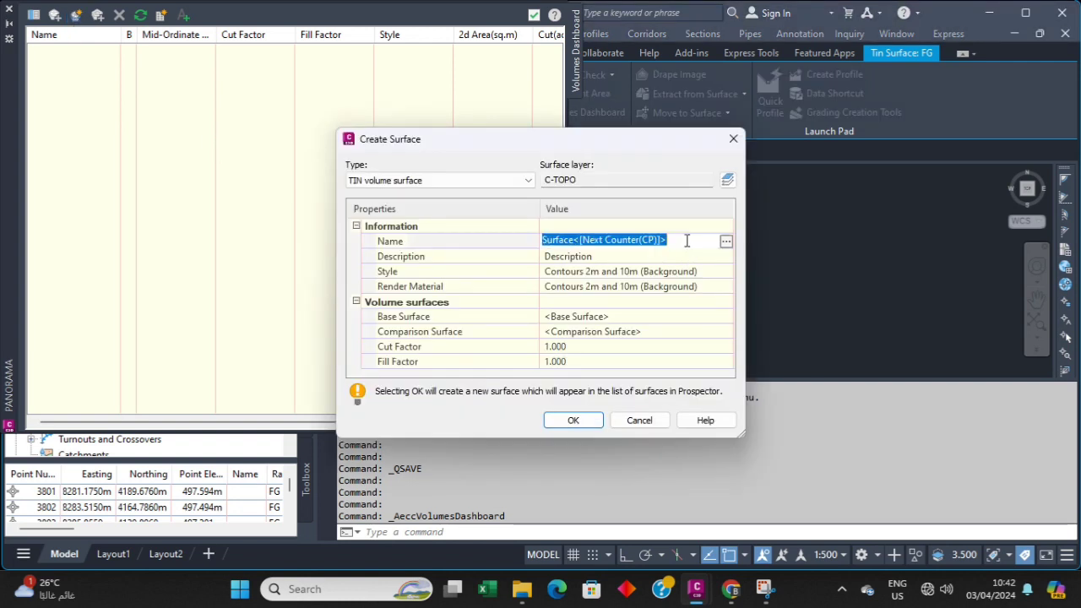
type("V")
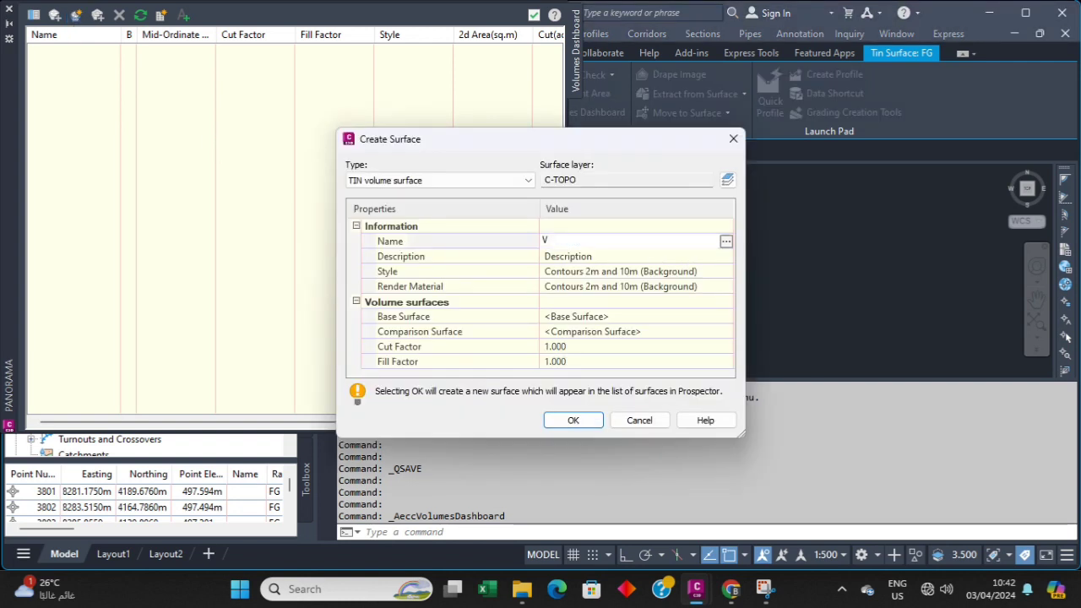
type("OL")
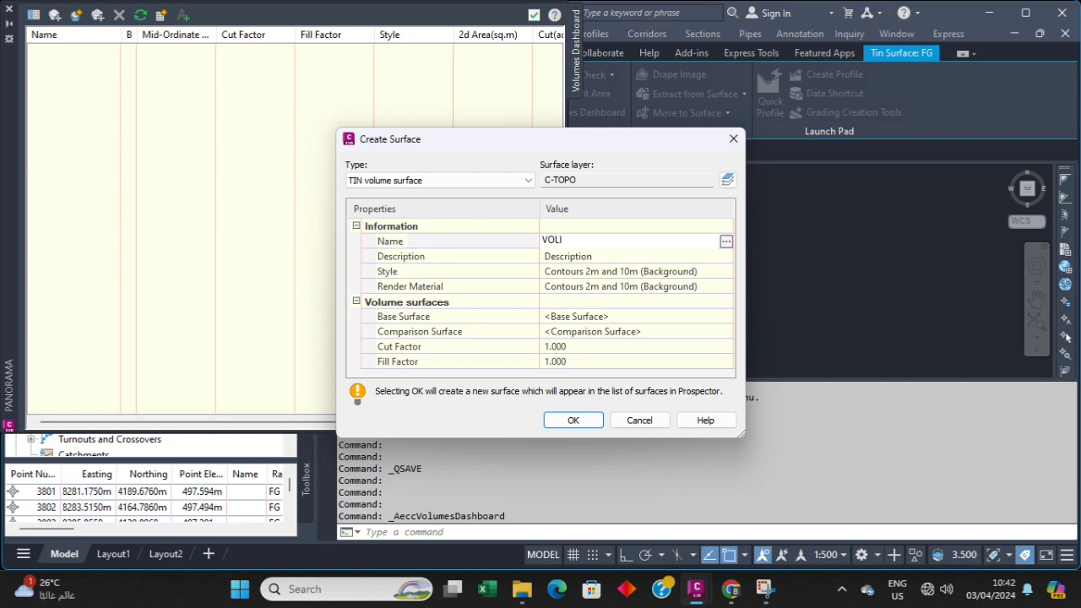
type("UME")
key("Return")
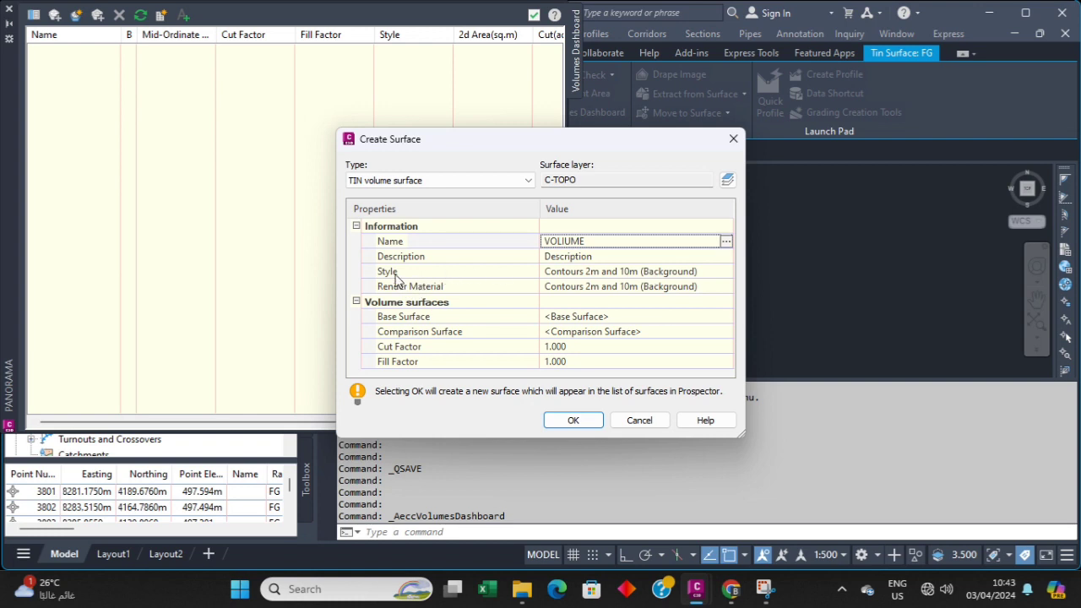
Set EG as the base surface of the VOLIUME volume surface
left_click(613, 318)
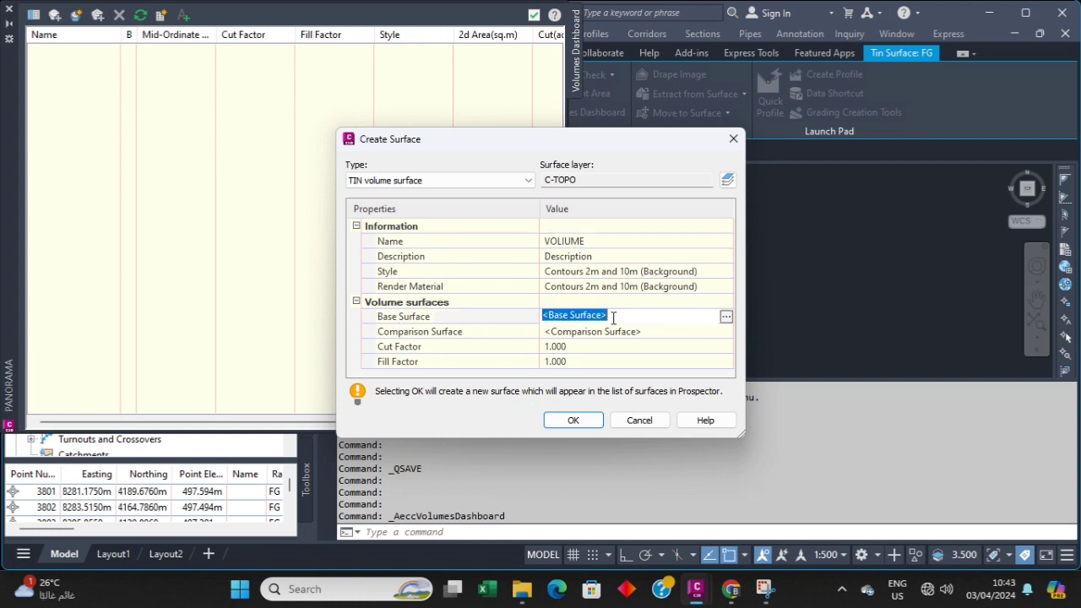
left_click(726, 317)
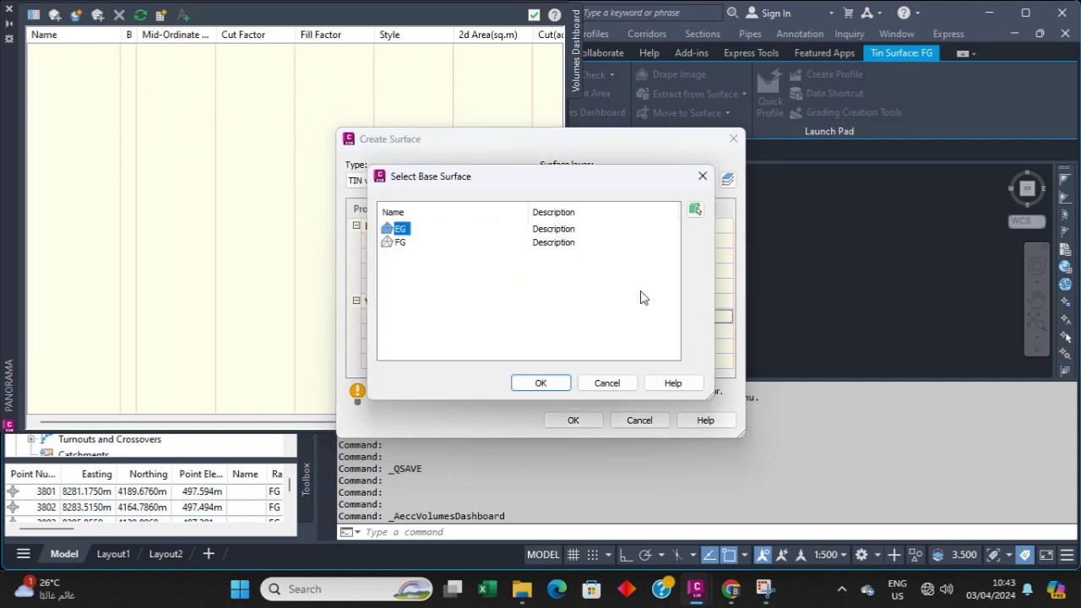
left_click(396, 243)
left_click(392, 230)
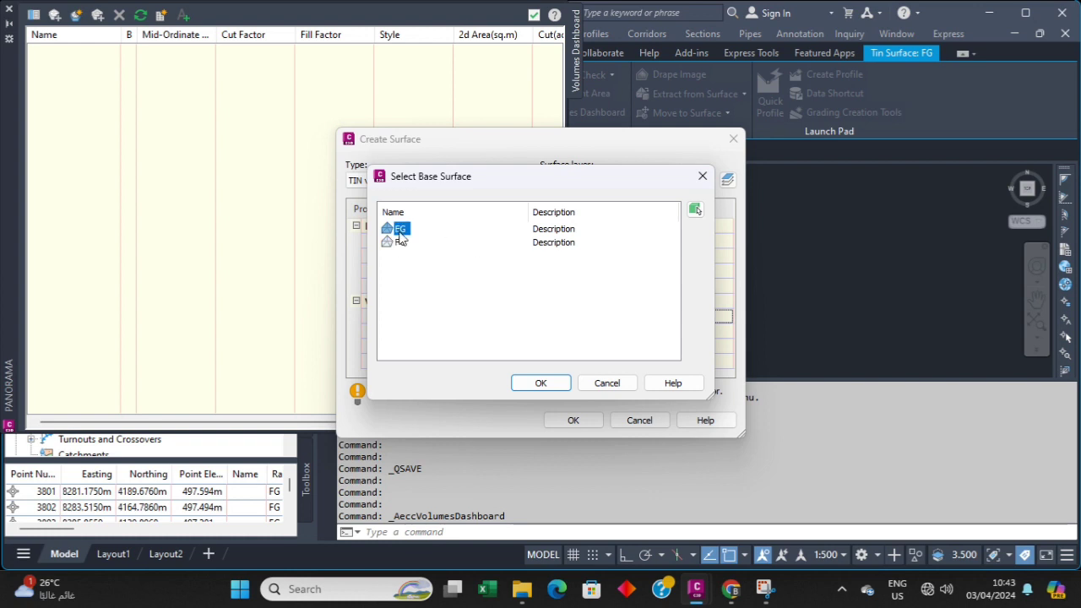
left_click(541, 384)
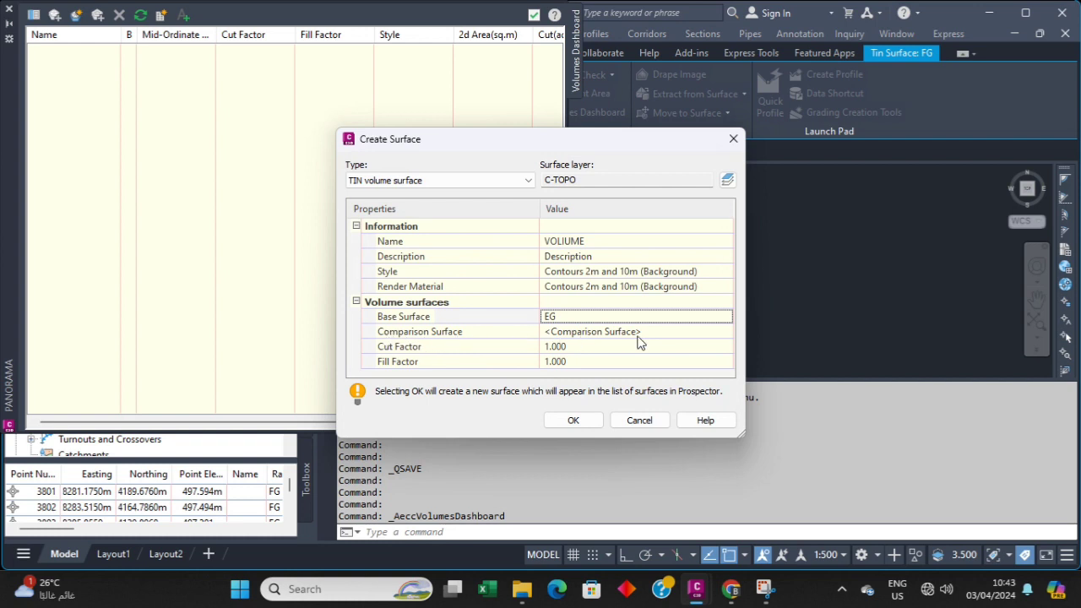
Set FG as the comparison surface and create the VOLIUME volume surface
left_click(681, 332)
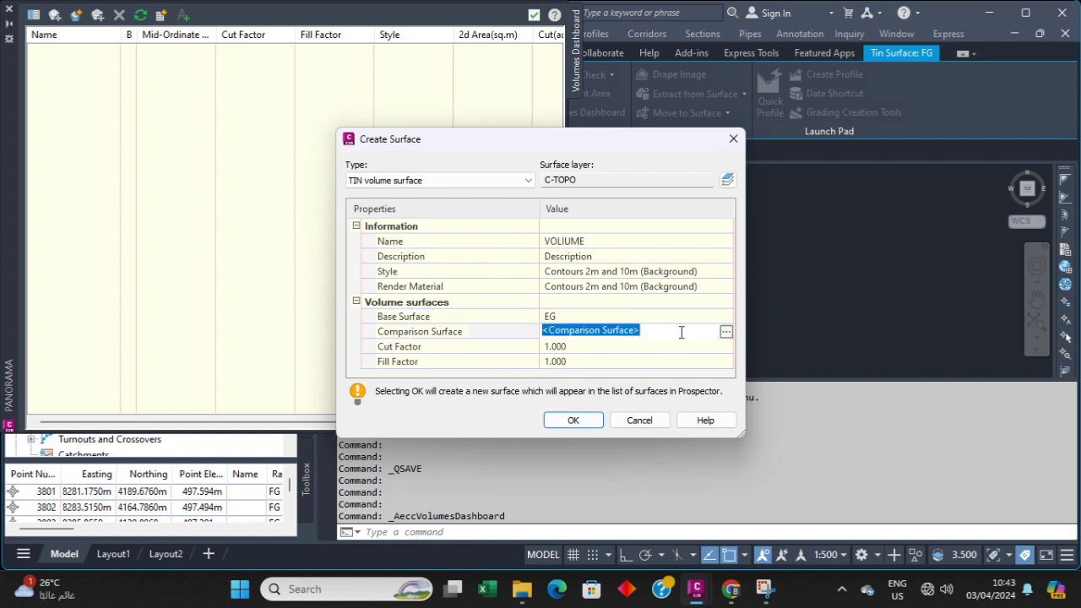
left_click(730, 330)
left_click(402, 242)
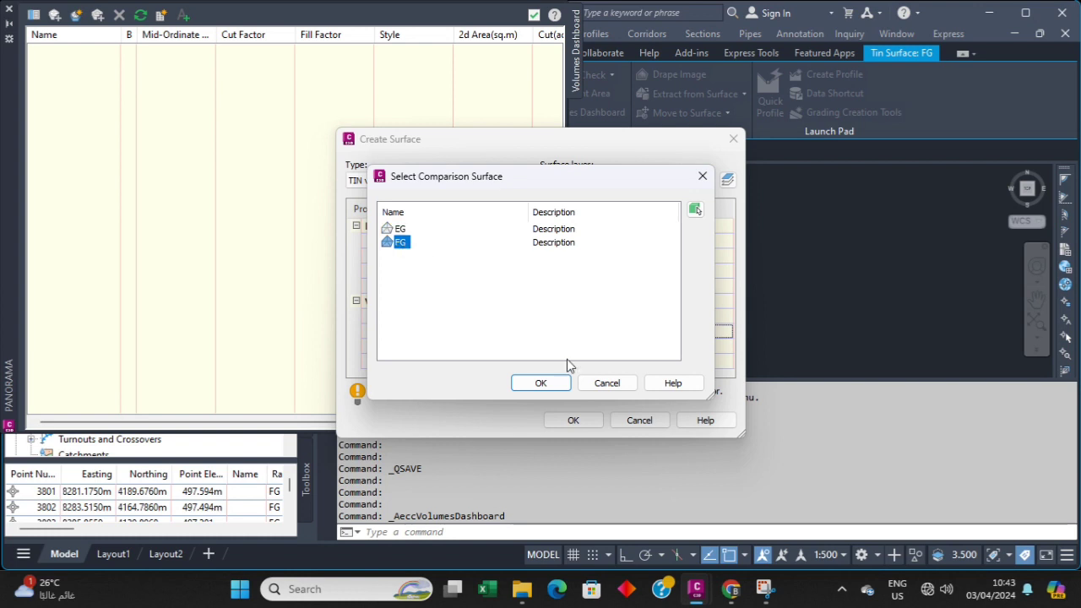
left_click(541, 384)
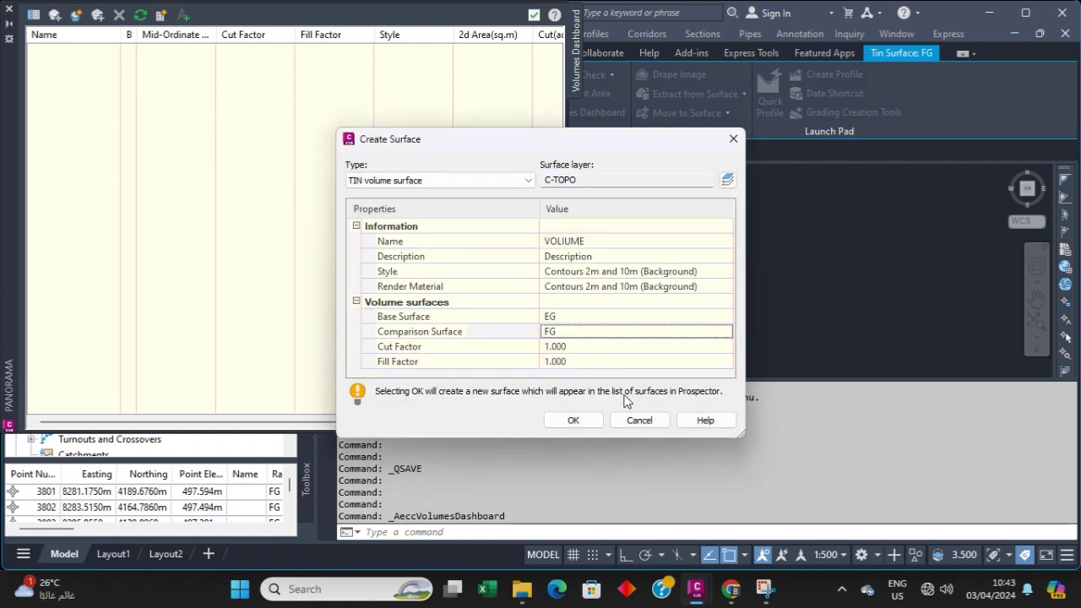
left_click(573, 421)
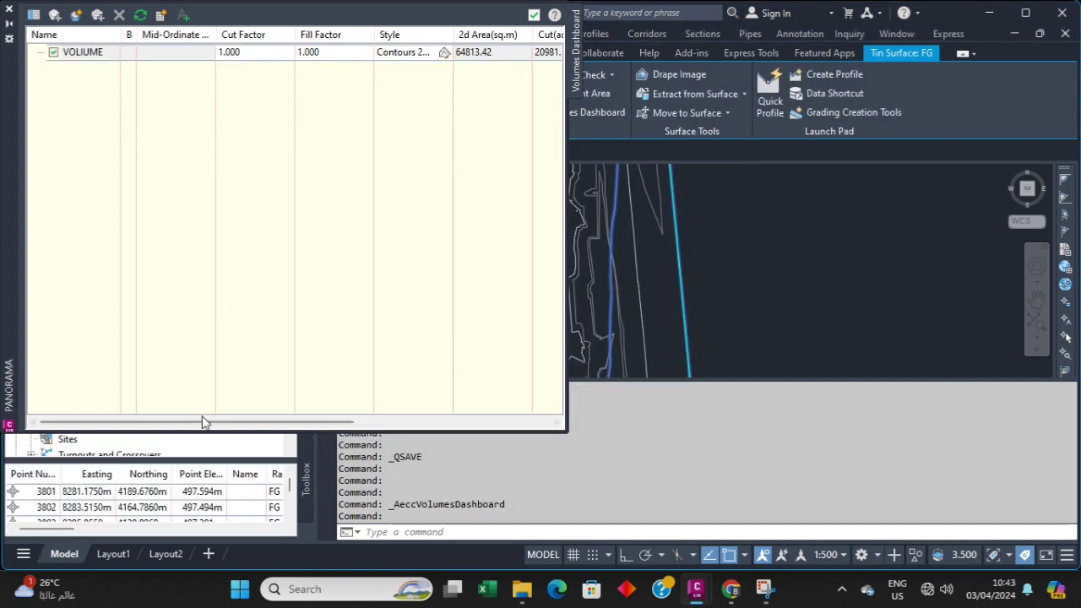
Review the cut, fill and net volume columns for VOLIUME and generate a cut/fill report
left_click_drag(208, 421, 433, 420)
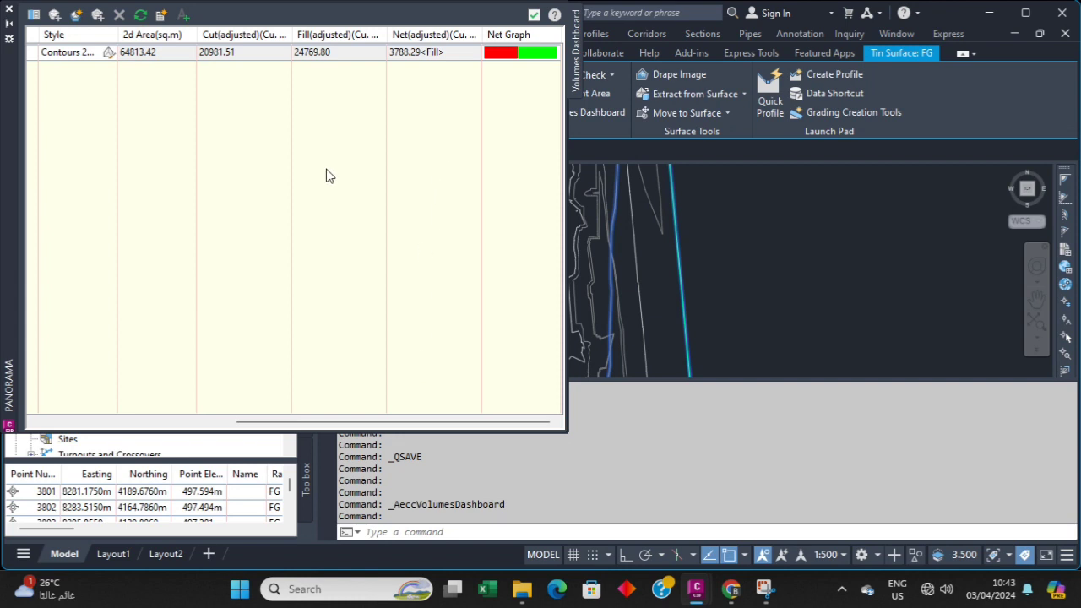
left_click_drag(302, 424, 61, 422)
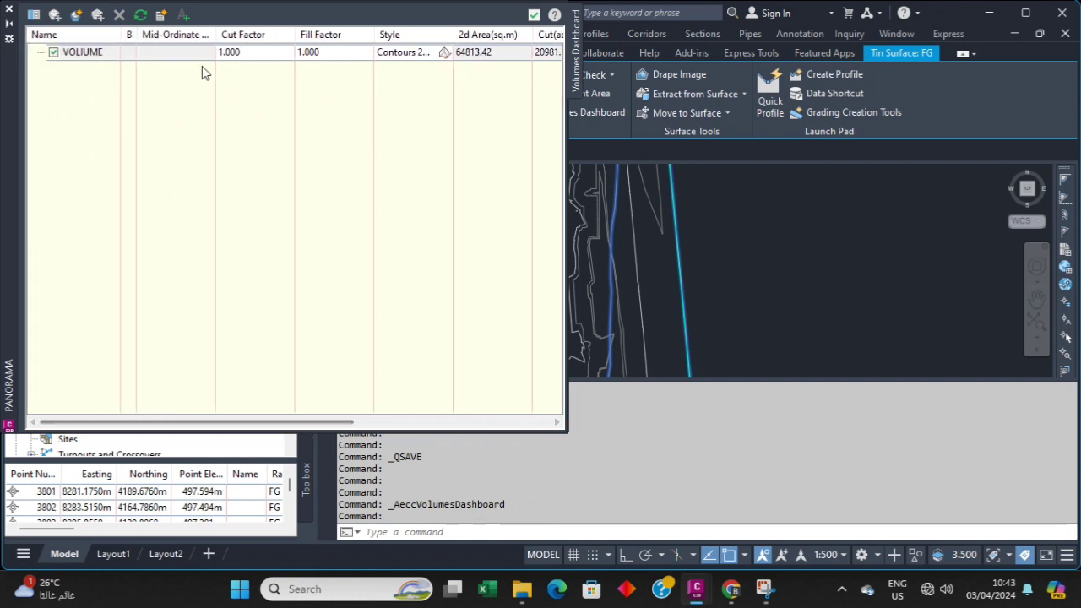
left_click(161, 17)
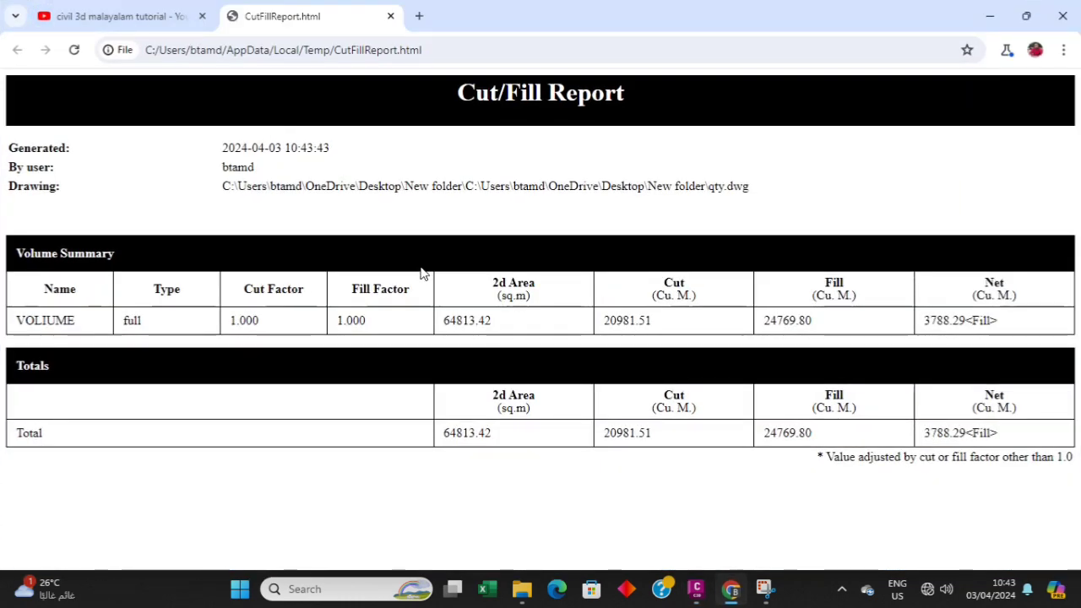